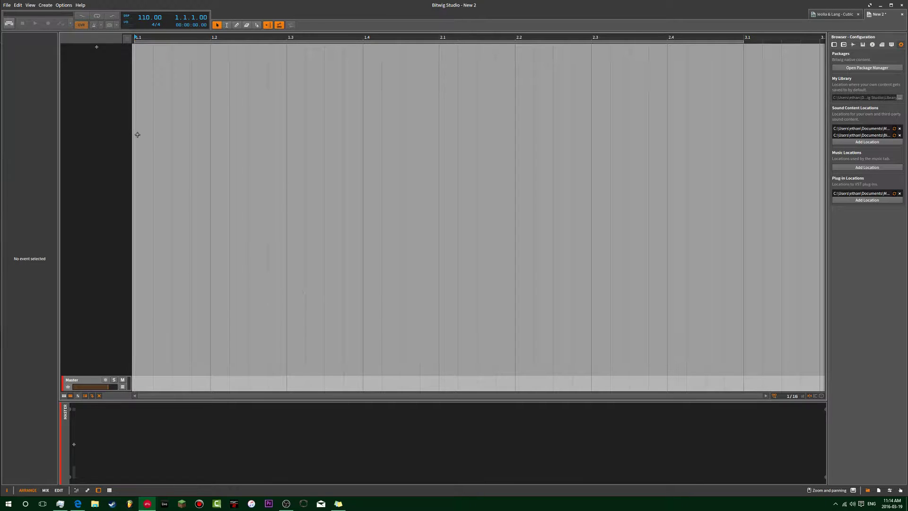
{"action": "scroll", "coordinate": [137, 104], "scroll_direction": "up", "scroll_amount": 2}
{"action": "scroll", "coordinate": [142, 104], "scroll_direction": "down", "scroll_amount": 3}
{"action": "scroll", "coordinate": [155, 105], "scroll_direction": "up", "scroll_amount": 1}
{"action": "scroll", "coordinate": [136, 107], "scroll_direction": "down", "scroll_amount": 1}
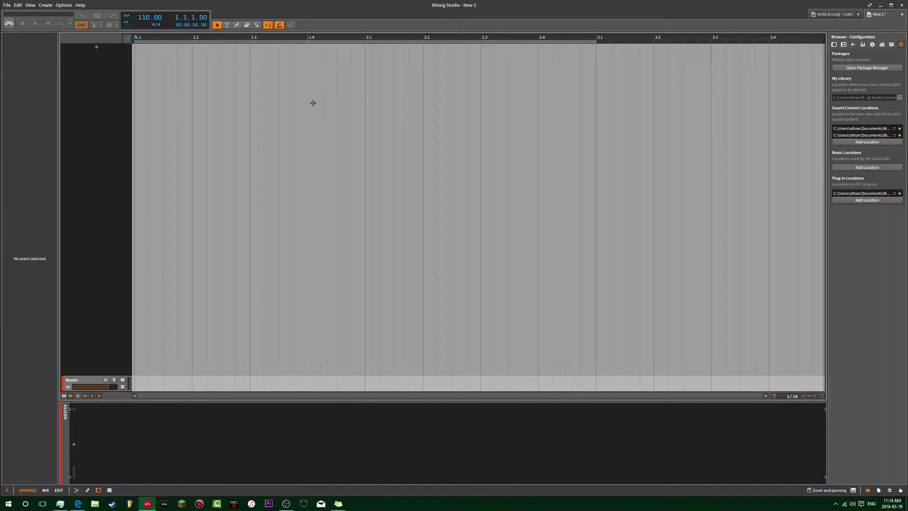
{"action": "left_click", "coordinate": [109, 74]}
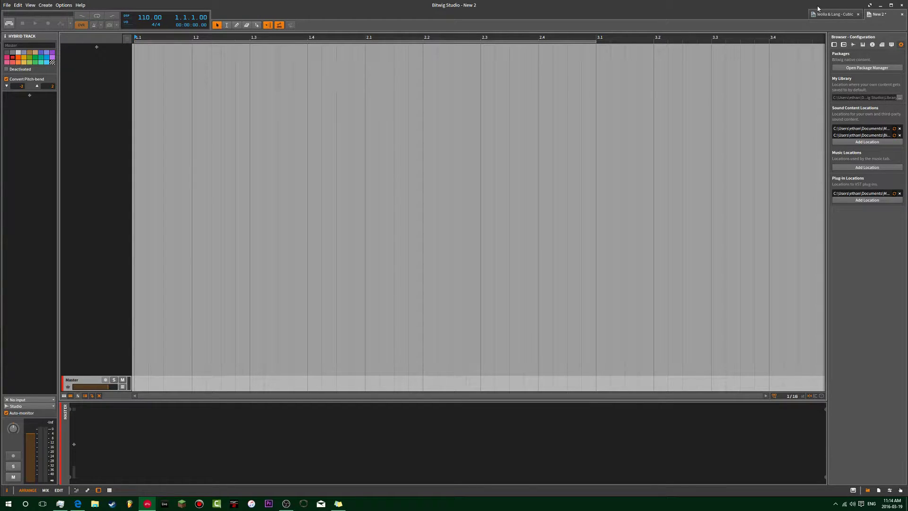
{"action": "left_click", "coordinate": [832, 15]}
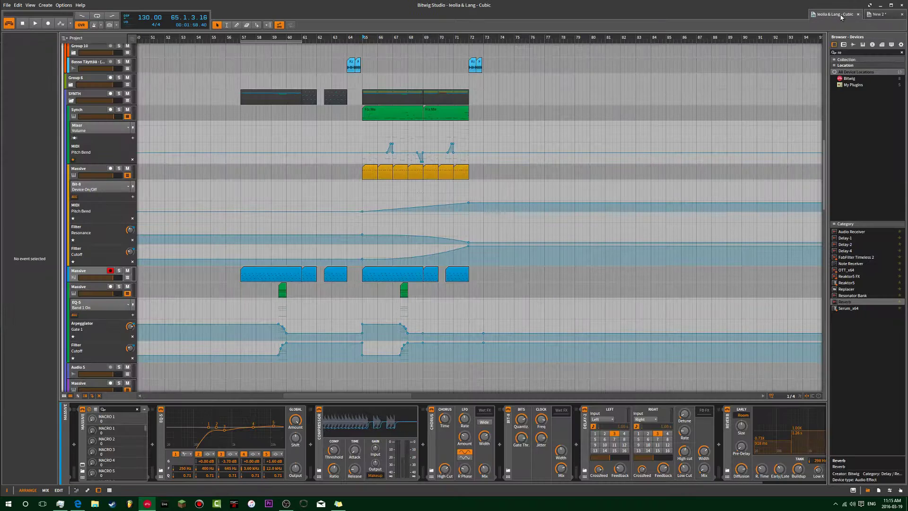
{"action": "left_click", "coordinate": [881, 15]}
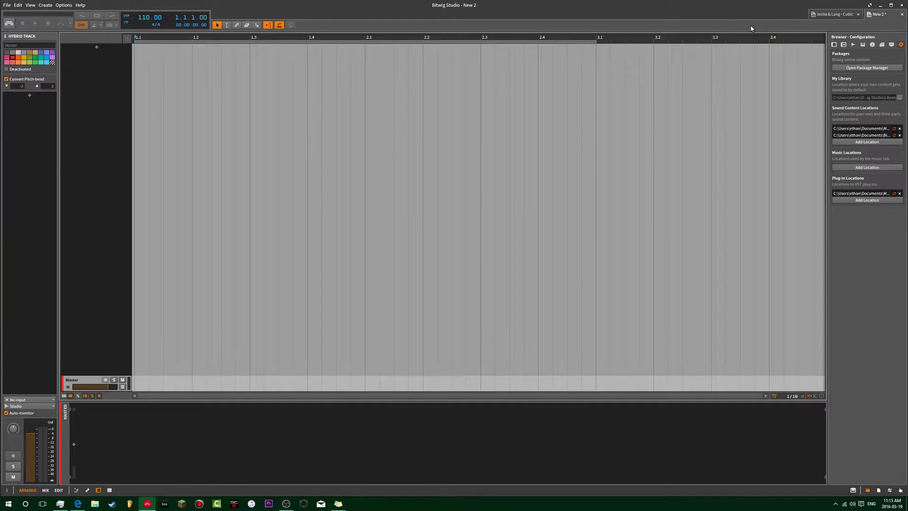
Show about nine bars in the arrangement timeline and turn off the option next to the Knife tool
{"action": "left_click_drag", "start_coordinate": [599, 39], "coordinate": [584, 78]}
{"action": "left_click_drag", "start_coordinate": [341, 40], "coordinate": [344, 73]}
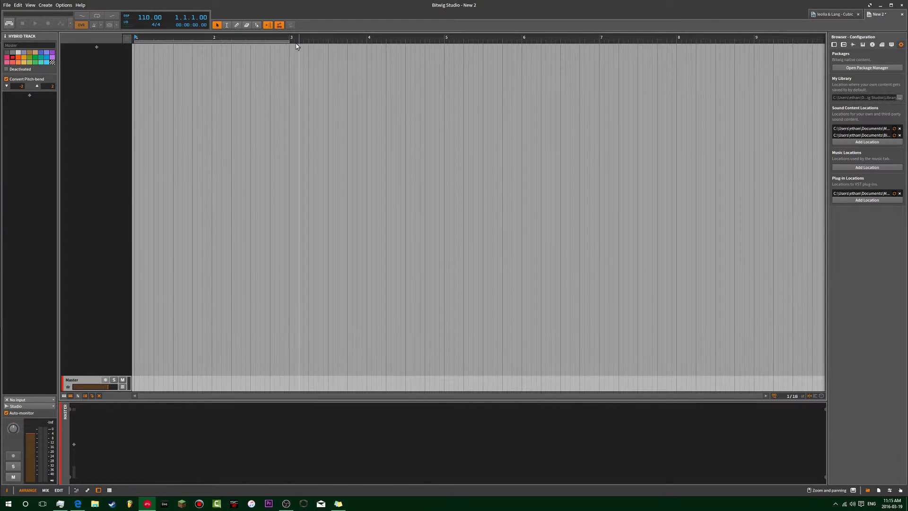
{"action": "mouse_move", "coordinate": [288, 41]}
{"action": "left_mouse_down"}
{"action": "mouse_move", "coordinate": [213, 46]}
{"action": "mouse_move", "coordinate": [450, 55]}
{"action": "mouse_move", "coordinate": [443, 42]}
{"action": "mouse_move", "coordinate": [251, 45]}
{"action": "mouse_move", "coordinate": [289, 44]}
{"action": "left_mouse_up"}
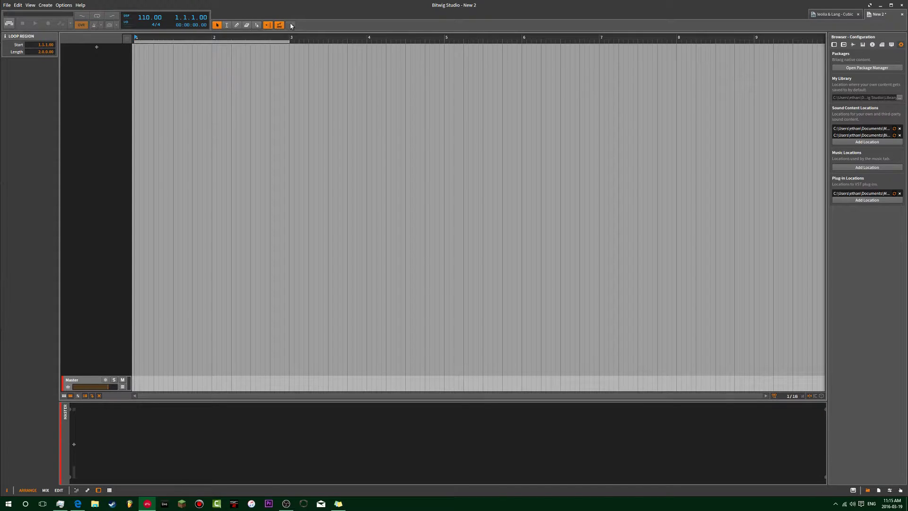
{"action": "left_click", "coordinate": [268, 26]}
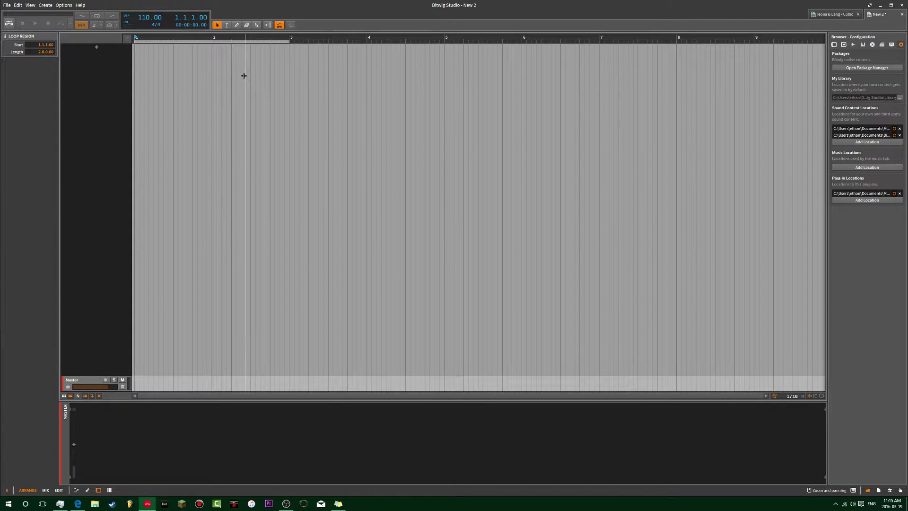
{"action": "left_click", "coordinate": [122, 91]}
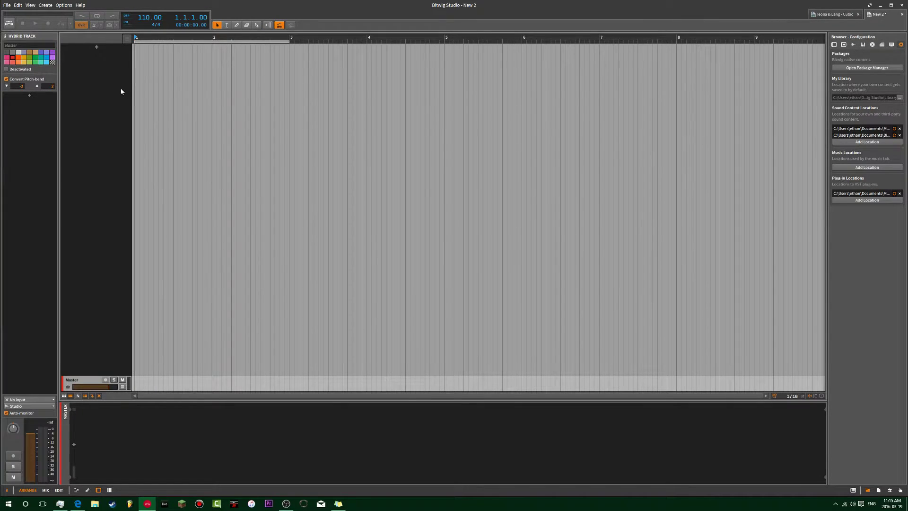
Add a new track and insert the Bitwig Dynamics device into its device chain
{"action": "left_click", "coordinate": [97, 48]}
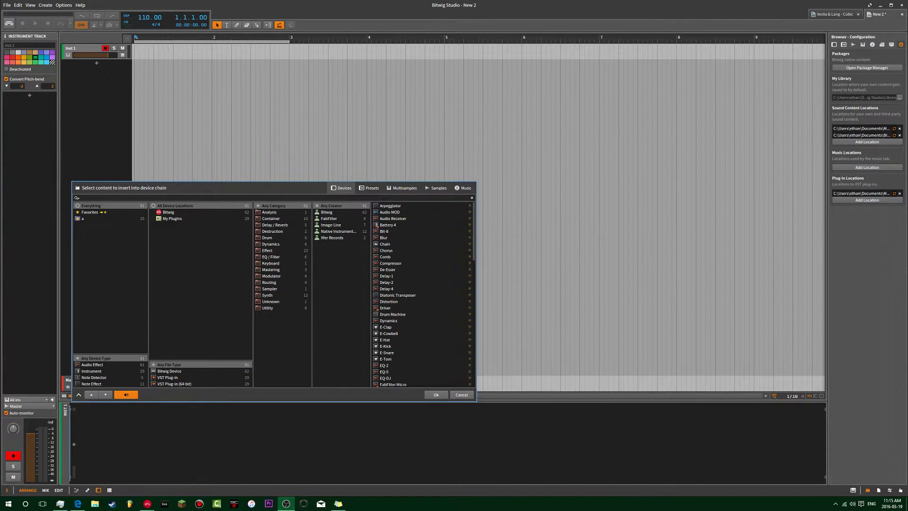
{"action": "left_click", "coordinate": [303, 195]}
{"action": "key", "text": "alt+Tab"}
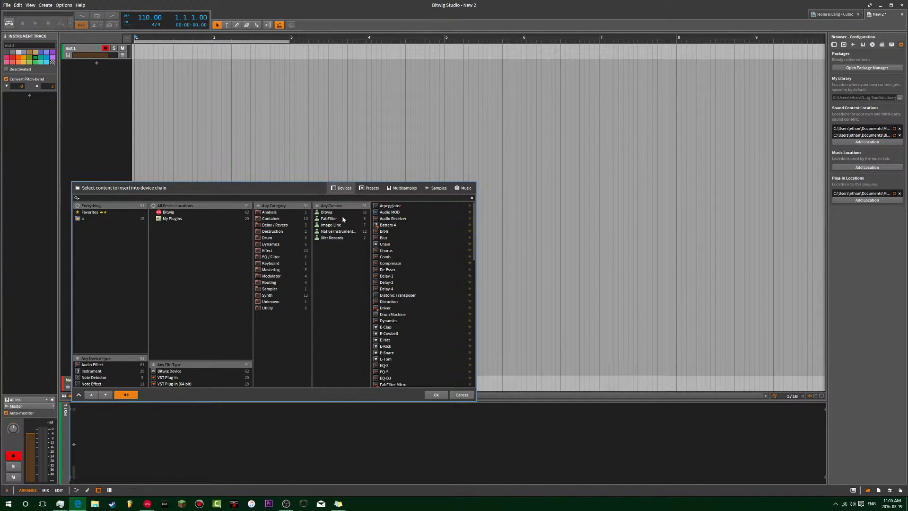
{"action": "left_click", "coordinate": [282, 508]}
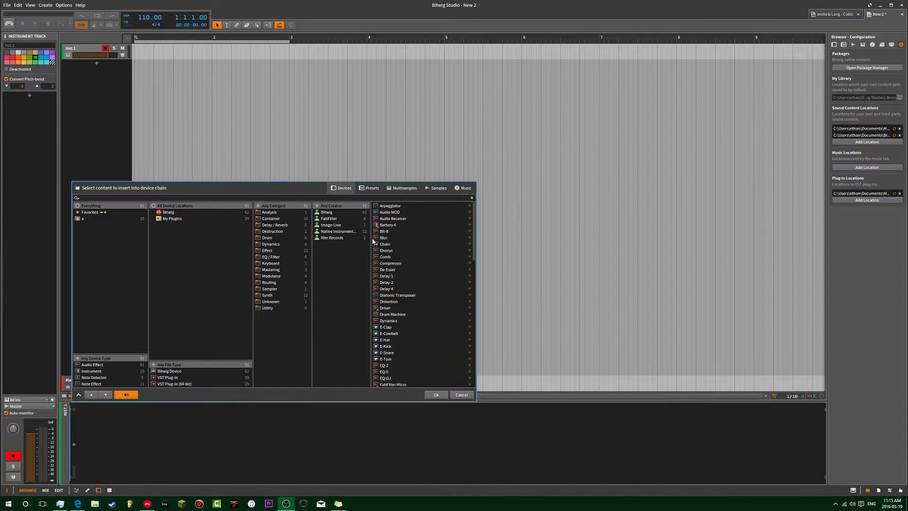
{"action": "left_click", "coordinate": [325, 198]}
{"action": "type", "text": "dy"}
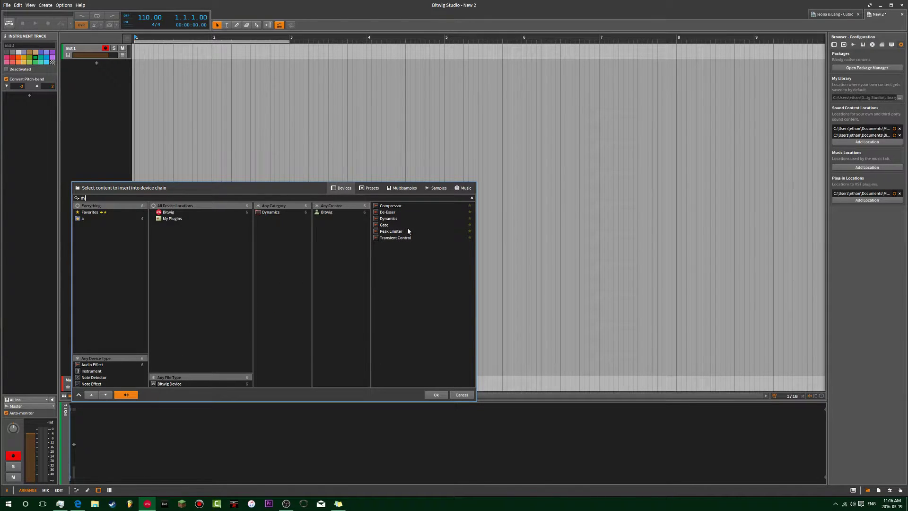
{"action": "left_click", "coordinate": [389, 219]}
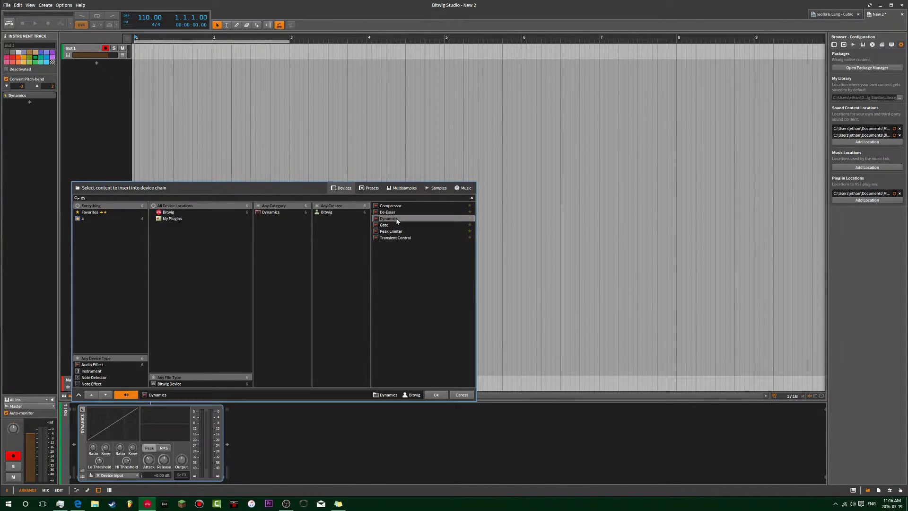
{"action": "double_click", "coordinate": [396, 218]}
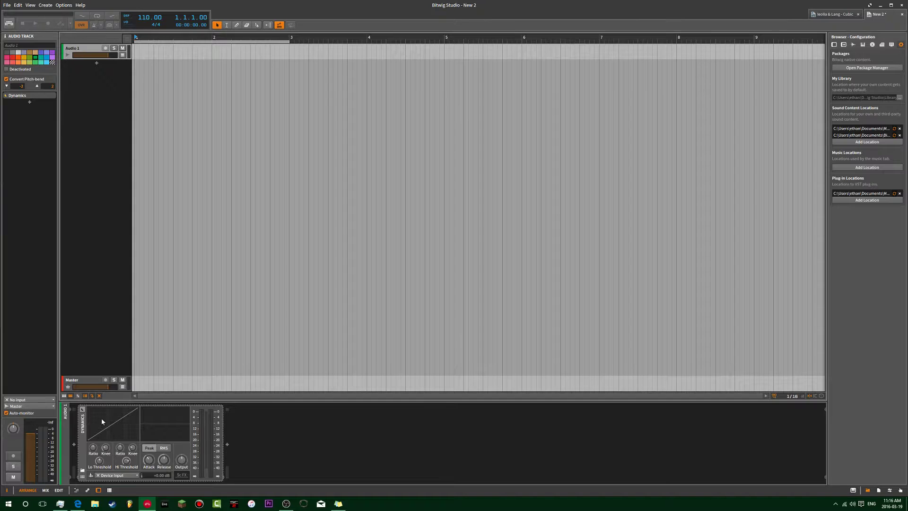
{"action": "left_click", "coordinate": [81, 424]}
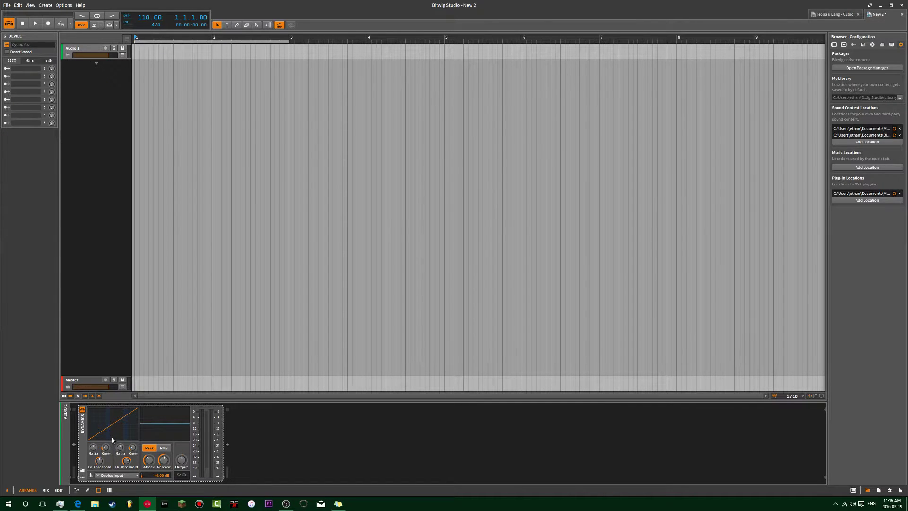
Insert a Compressor after the Dynamics device
{"action": "left_click", "coordinate": [227, 443]}
{"action": "type", "text": "com"}
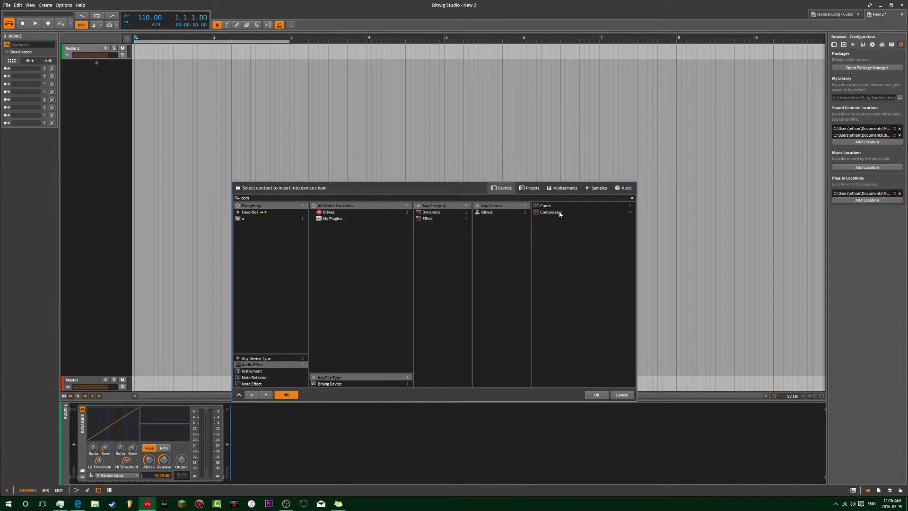
{"action": "double_click", "coordinate": [560, 218]}
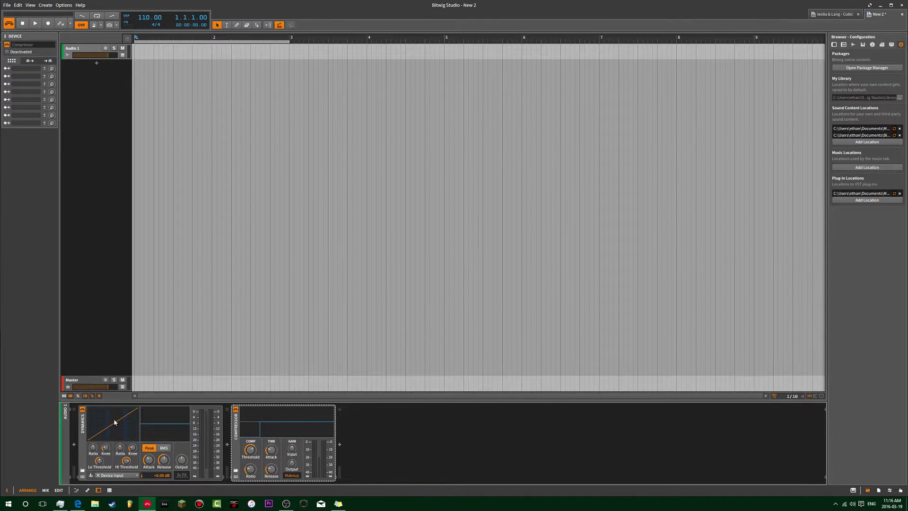
Pull down the upper end of the Dynamics transfer curve and delete the Compressor
{"action": "left_click_drag", "start_coordinate": [131, 412], "coordinate": [137, 434]}
{"action": "left_click", "coordinate": [82, 443]}
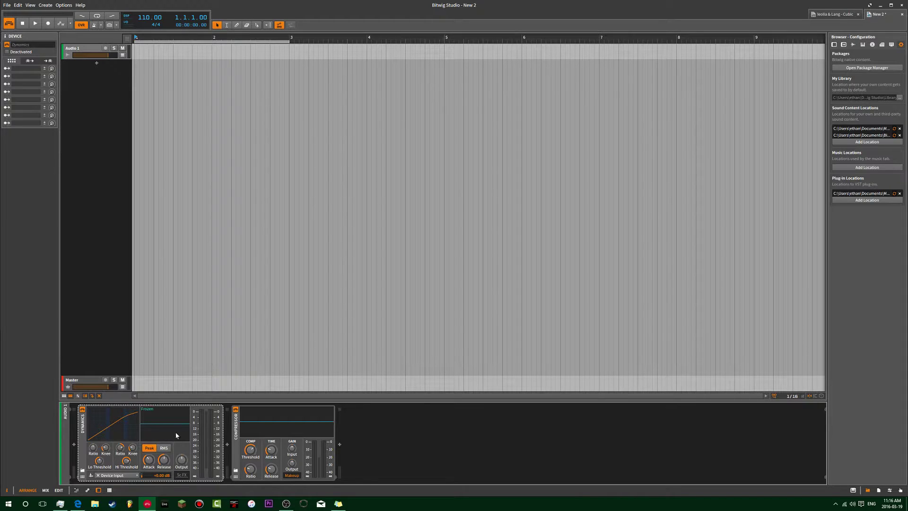
{"action": "left_click", "coordinate": [235, 425]}
{"action": "key", "text": "Delete"}
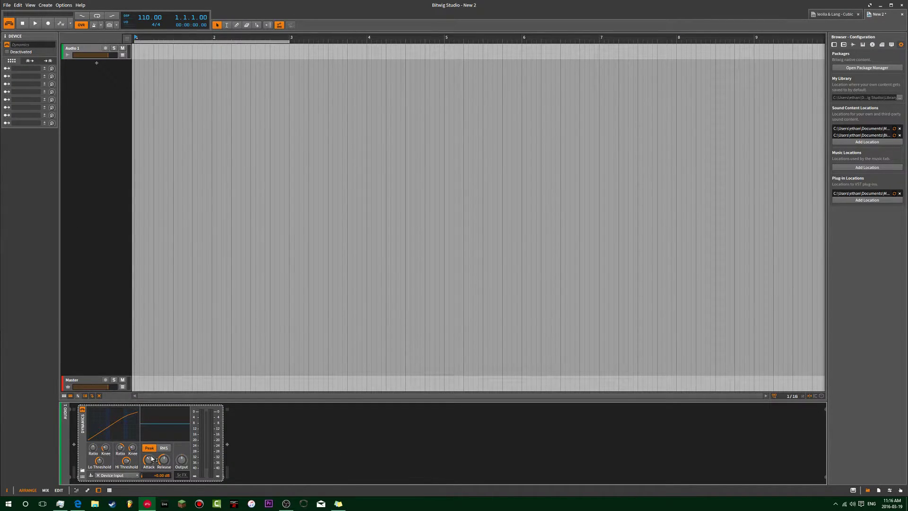
Try adjusting the Dynamics attack and set the device input gain to 0 dB
{"action": "left_click_drag", "start_coordinate": [149, 461], "coordinate": [159, 478]}
{"action": "mouse_move", "coordinate": [162, 476]}
{"action": "left_mouse_down"}
{"action": "mouse_move", "coordinate": [162, 458]}
{"action": "mouse_move", "coordinate": [162, 476]}
{"action": "left_mouse_up"}
{"action": "double_click", "coordinate": [161, 474]}
{"action": "type", "text": "0"}
{"action": "key", "text": "Return"}
Replace the modified Dynamics device with a fresh Dynamics device at default settings
{"action": "right_click", "coordinate": [83, 441]}
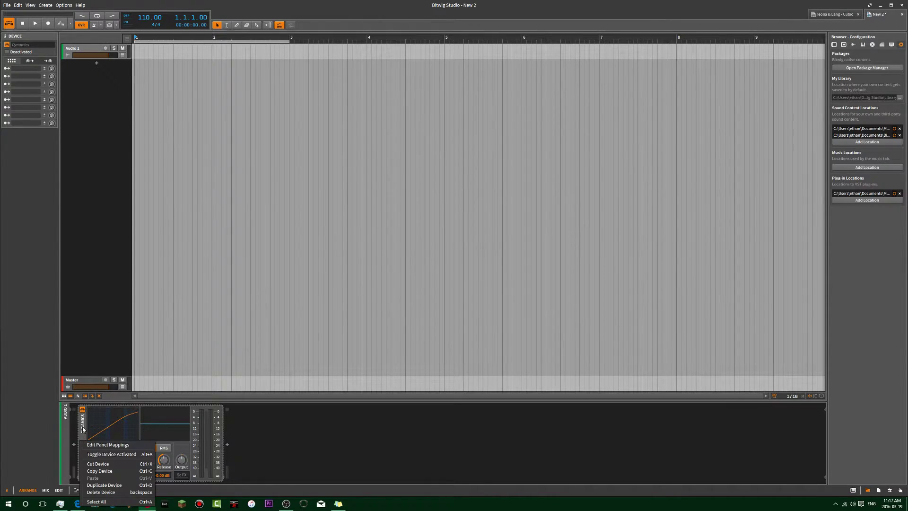
{"action": "key", "text": "BackSpace"}
{"action": "left_click", "coordinate": [74, 444]}
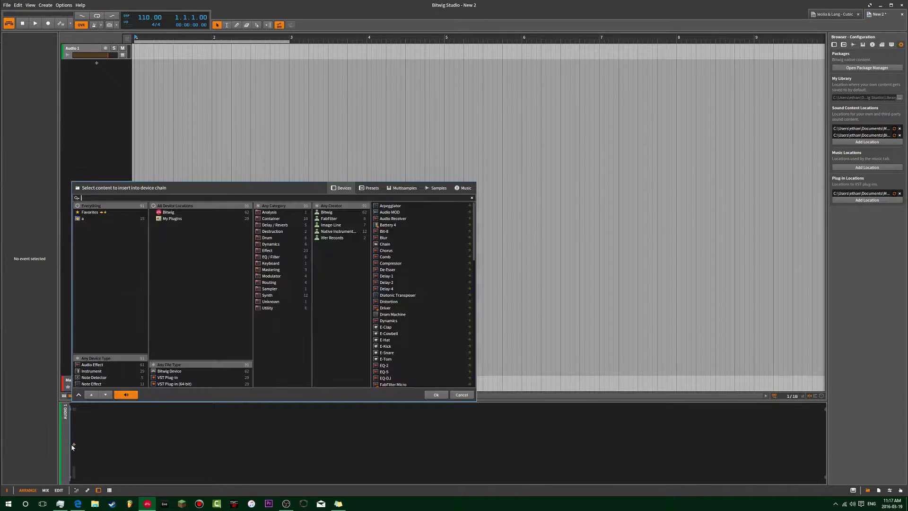
{"action": "type", "text": "dym"}
{"action": "key", "text": "BackSpace"}
{"action": "type", "text": "n"}
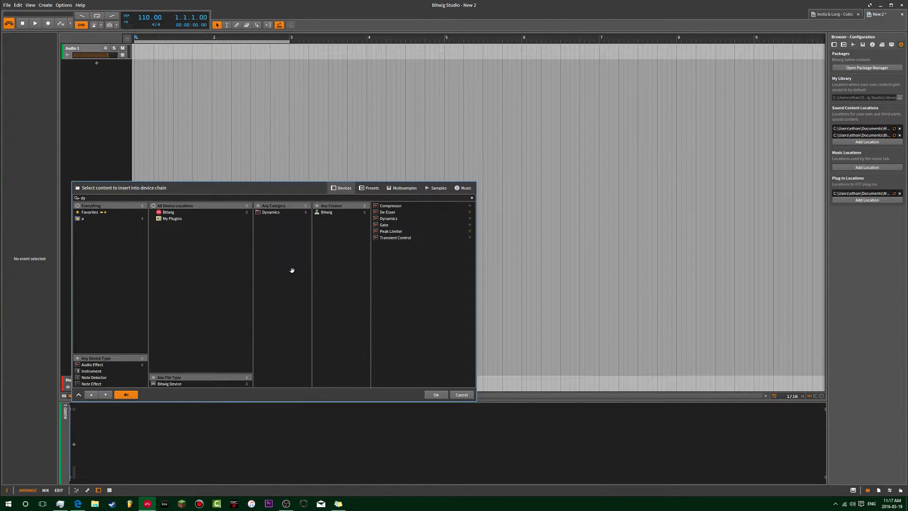
{"action": "left_click", "coordinate": [390, 218]}
{"action": "double_click", "coordinate": [391, 218]}
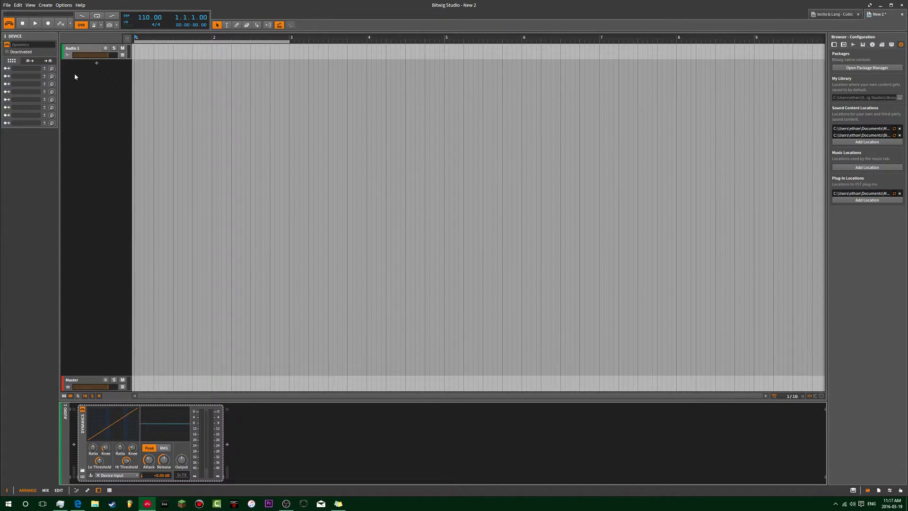
Group the Audio 1 track and move its Dynamics device to the Group 1 device chain
{"action": "left_click", "coordinate": [75, 49]}
{"action": "key", "text": "ctrl+g"}
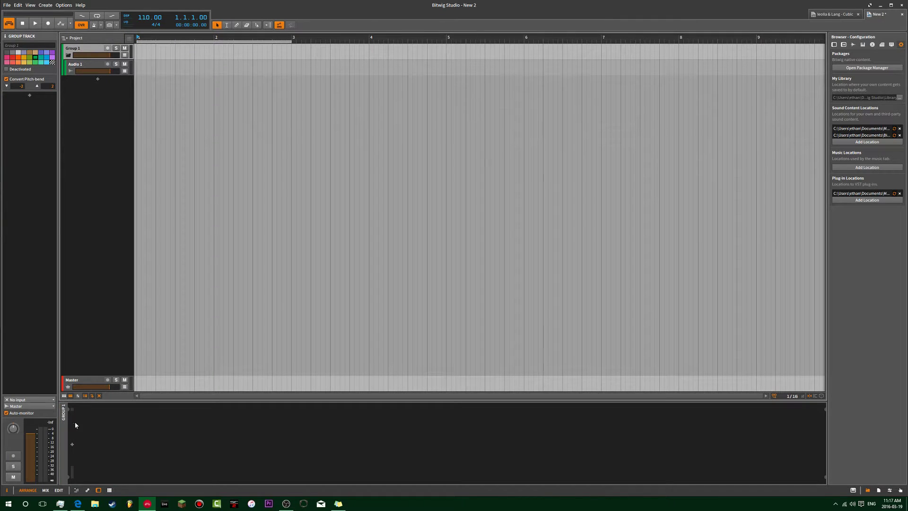
{"action": "left_click", "coordinate": [76, 64]}
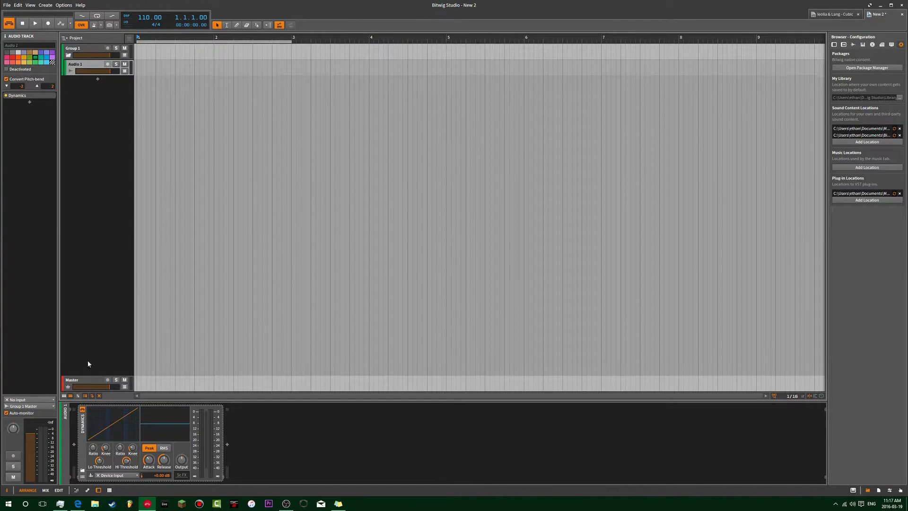
{"action": "left_click", "coordinate": [82, 422]}
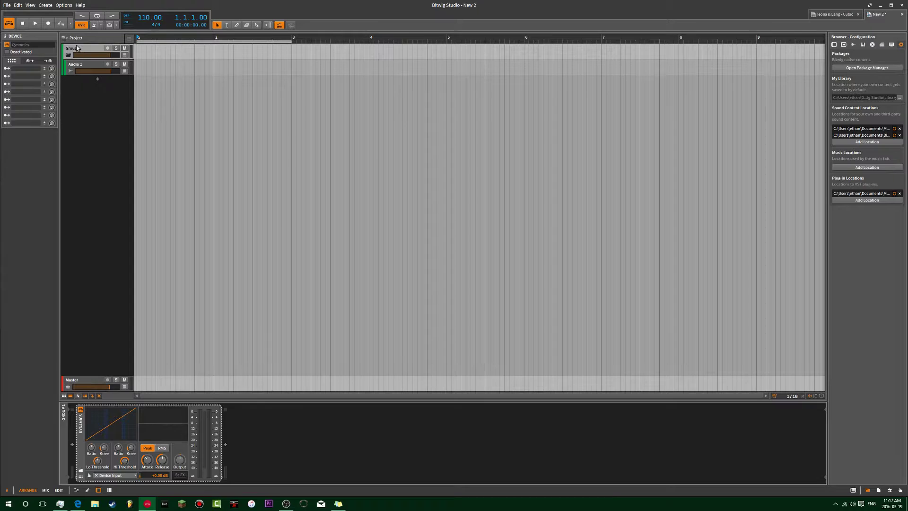
{"action": "left_click", "coordinate": [77, 48]}
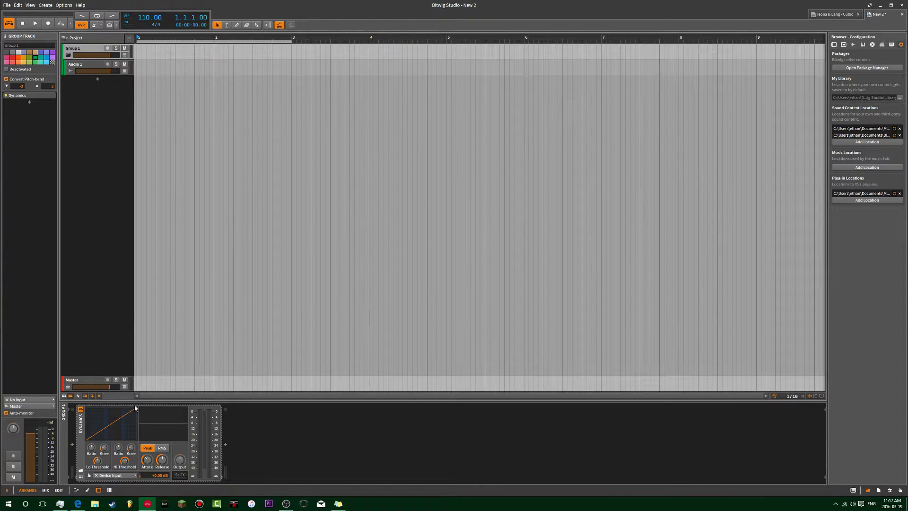
Try different low threshold and high ratio settings on the group's Dynamics device and reset its curve controls to their defaults
{"action": "left_click_drag", "start_coordinate": [97, 460], "coordinate": [130, 430]}
{"action": "left_click_drag", "start_coordinate": [118, 449], "coordinate": [118, 427]}
{"action": "left_click_drag", "start_coordinate": [97, 460], "coordinate": [132, 468]}
{"action": "double_click", "coordinate": [126, 458]}
{"action": "double_click", "coordinate": [131, 448]}
{"action": "double_click", "coordinate": [119, 448]}
{"action": "double_click", "coordinate": [98, 461]}
{"action": "left_click", "coordinate": [129, 475]}
{"action": "left_click", "coordinate": [350, 434]}
Add Trigger 01.wav from the sample library as a new Sampler instrument track below the group
{"action": "left_click", "coordinate": [853, 45]}
{"action": "left_click", "coordinate": [853, 44]}
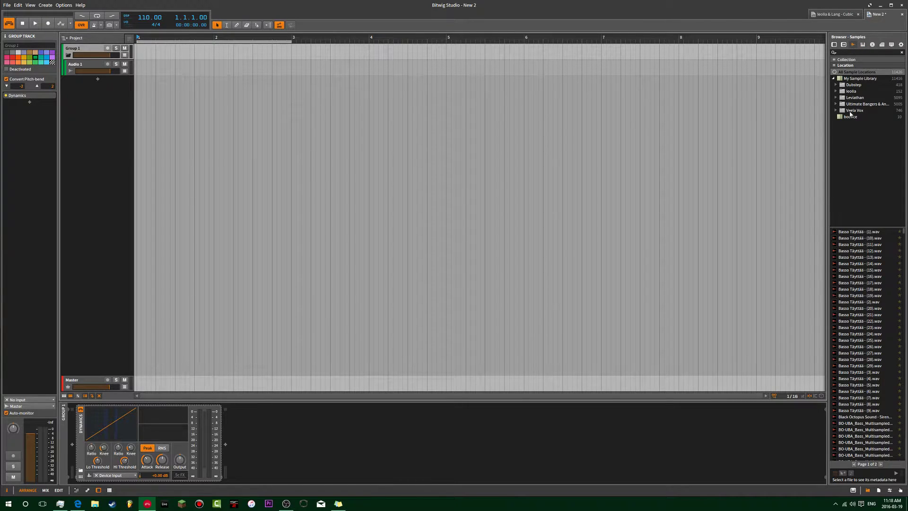
{"action": "left_click", "coordinate": [880, 237]}
{"action": "left_click", "coordinate": [834, 91]}
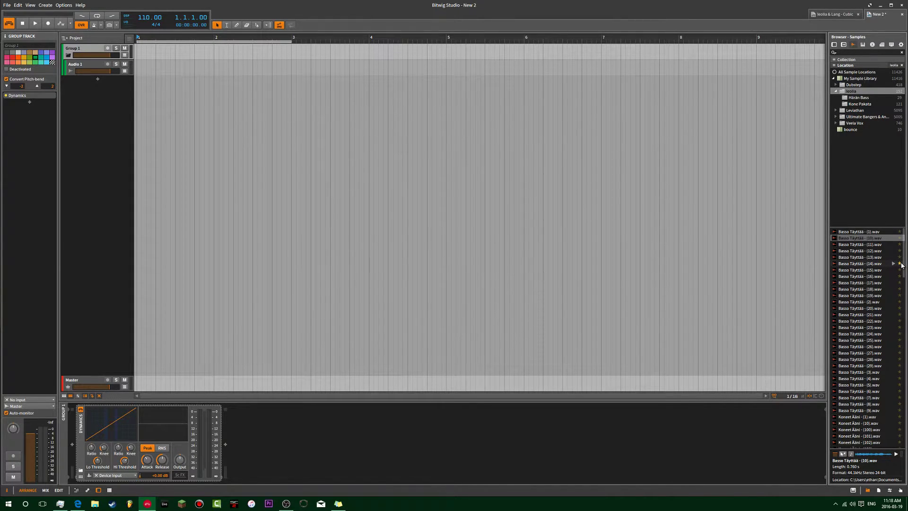
{"action": "left_click_drag", "start_coordinate": [904, 265], "coordinate": [95, 125]}
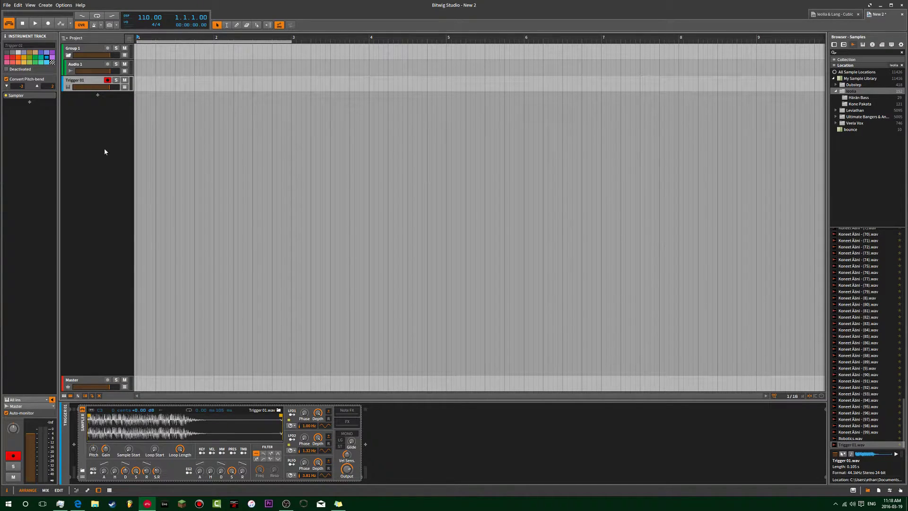
{"action": "left_click", "coordinate": [84, 50]}
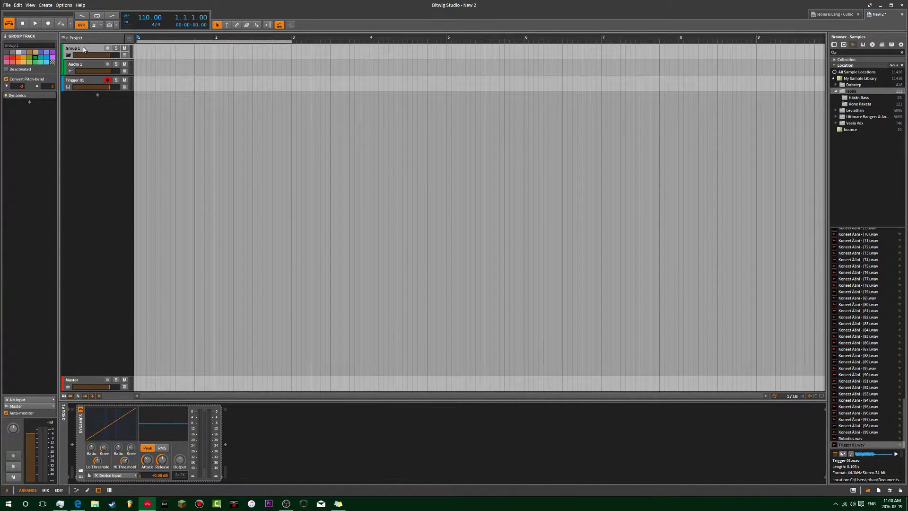
{"action": "left_click", "coordinate": [80, 82]}
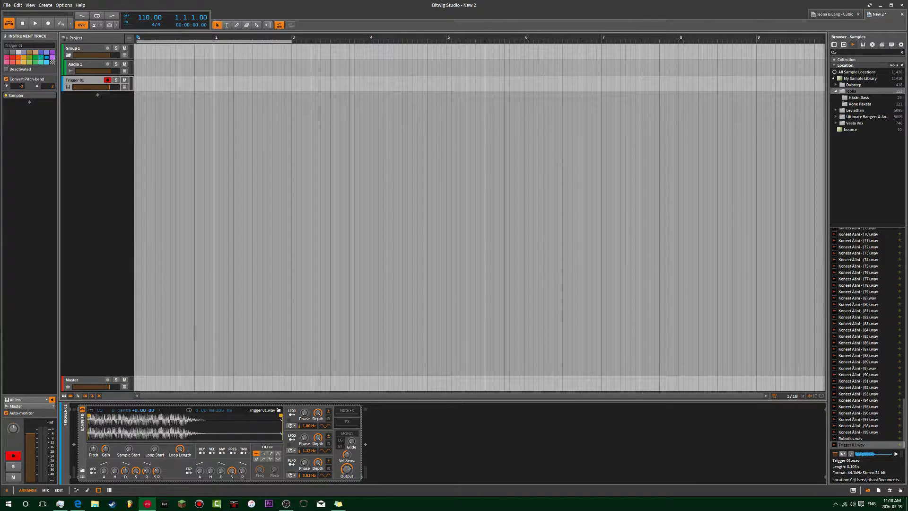
Search the computer for Paint and open it with a blank canvas
{"action": "left_click", "coordinate": [25, 503]}
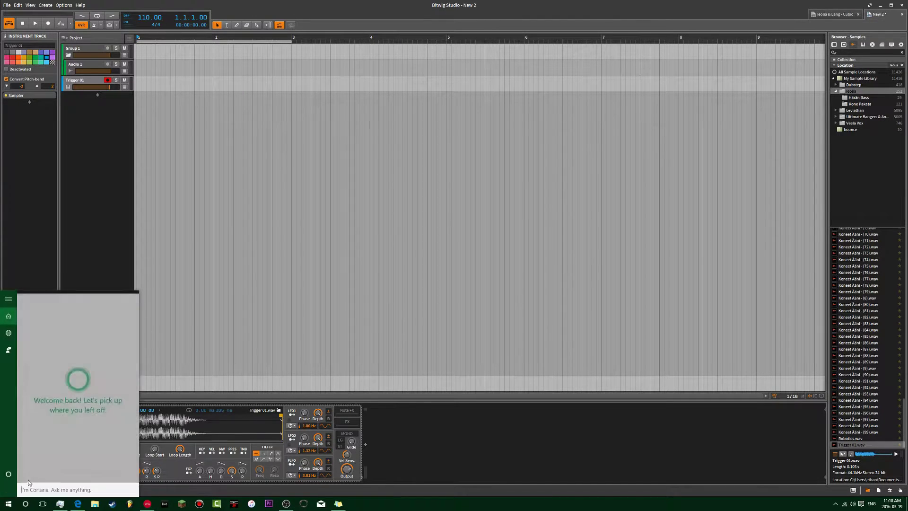
{"action": "type", "text": "note"}
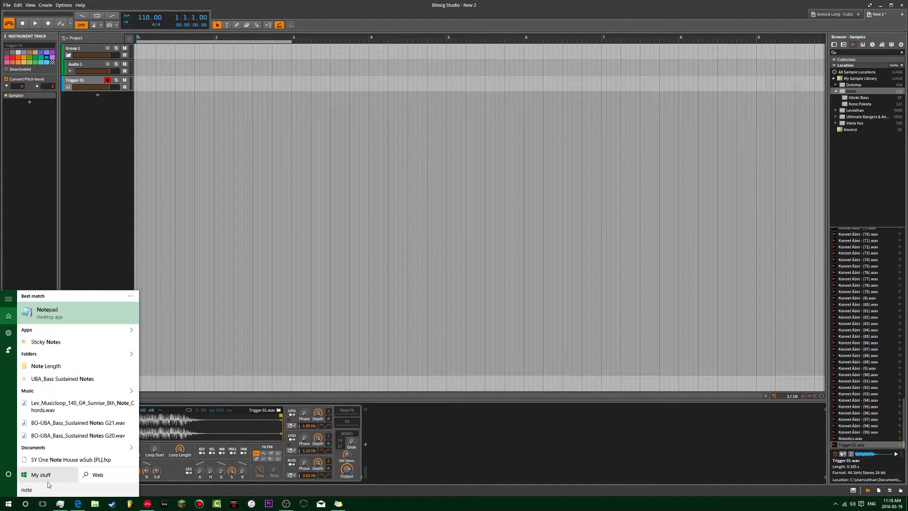
{"action": "double_click", "coordinate": [27, 490]}
{"action": "type", "text": "paint"}
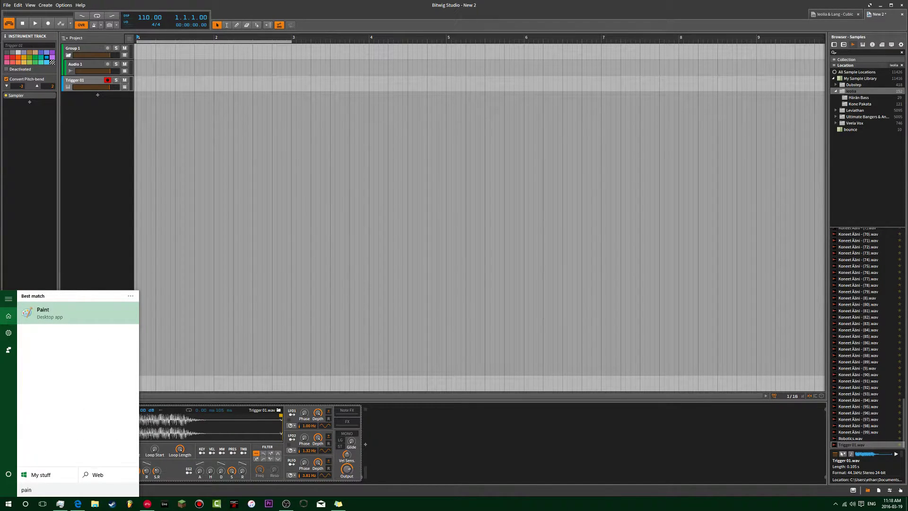
{"action": "left_click", "coordinate": [70, 311]}
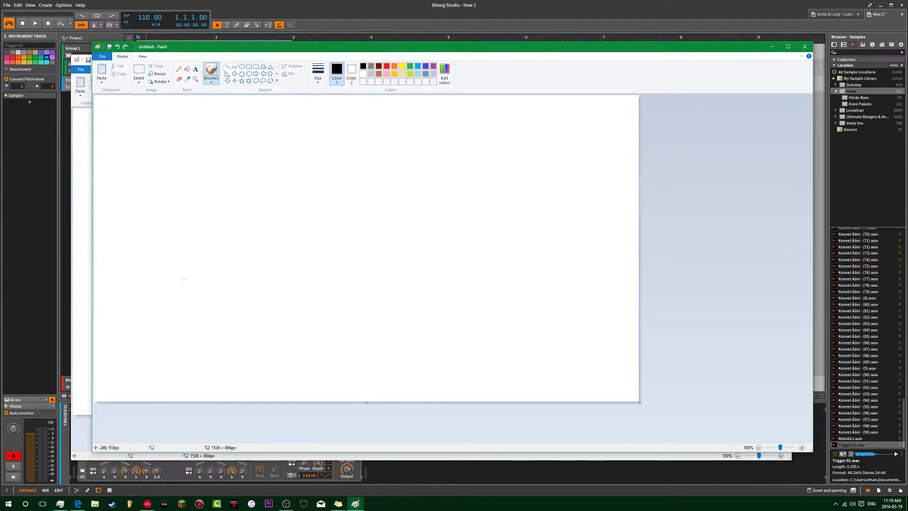
Draw a solid black-filled rectangle about 1183 × 53 px as a long horizontal bar across the middle of the canvas
{"action": "left_click", "coordinate": [249, 68]}
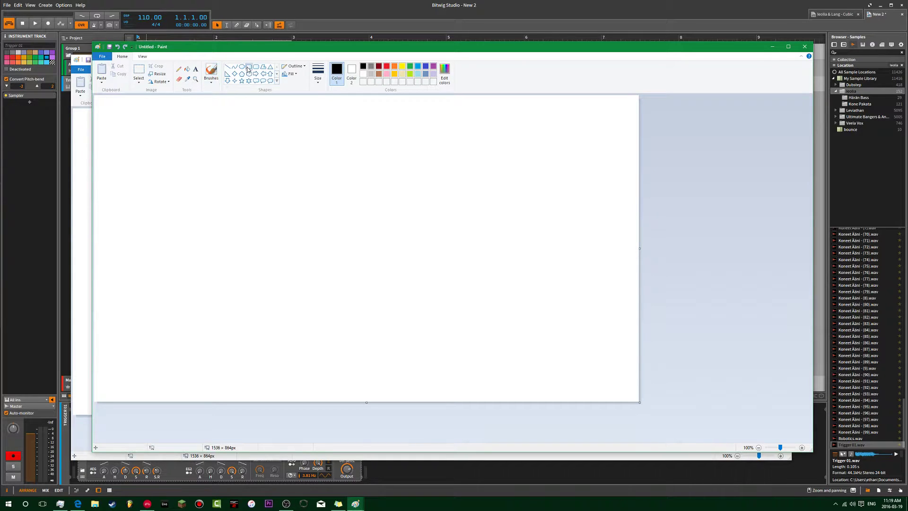
{"action": "left_click", "coordinate": [295, 67]}
{"action": "left_click", "coordinate": [298, 91]}
{"action": "mouse_move", "coordinate": [163, 244]}
{"action": "left_mouse_down"}
{"action": "mouse_move", "coordinate": [413, 264]}
{"action": "mouse_move", "coordinate": [605, 260]}
{"action": "mouse_move", "coordinate": [583, 261]}
{"action": "left_mouse_up"}
{"action": "left_click", "coordinate": [351, 71]}
{"action": "left_click", "coordinate": [363, 66]}
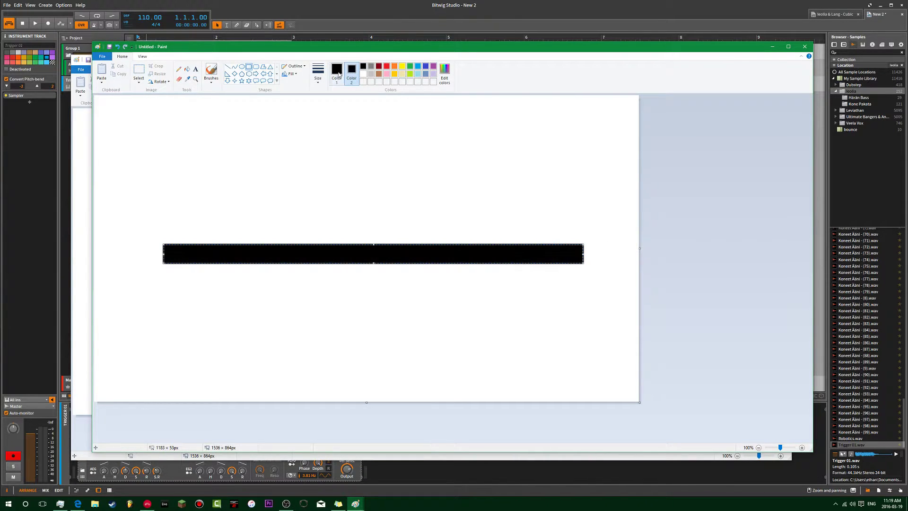
{"action": "left_click_drag", "start_coordinate": [257, 257], "coordinate": [239, 257]}
{"action": "left_click", "coordinate": [274, 229]}
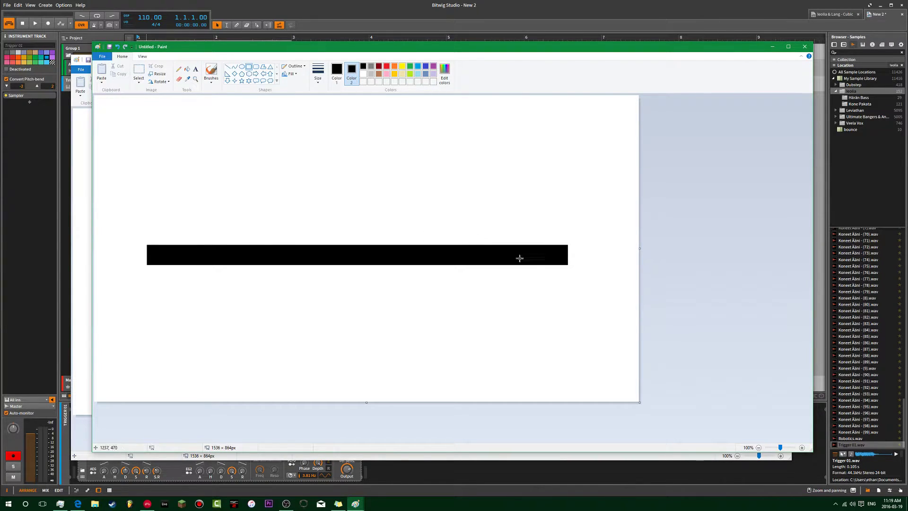
{"action": "left_click", "coordinate": [371, 67]}
{"action": "mouse_move", "coordinate": [246, 153]}
{"action": "left_mouse_down"}
{"action": "mouse_move", "coordinate": [272, 181]}
{"action": "mouse_move", "coordinate": [261, 183]}
{"action": "left_mouse_up"}
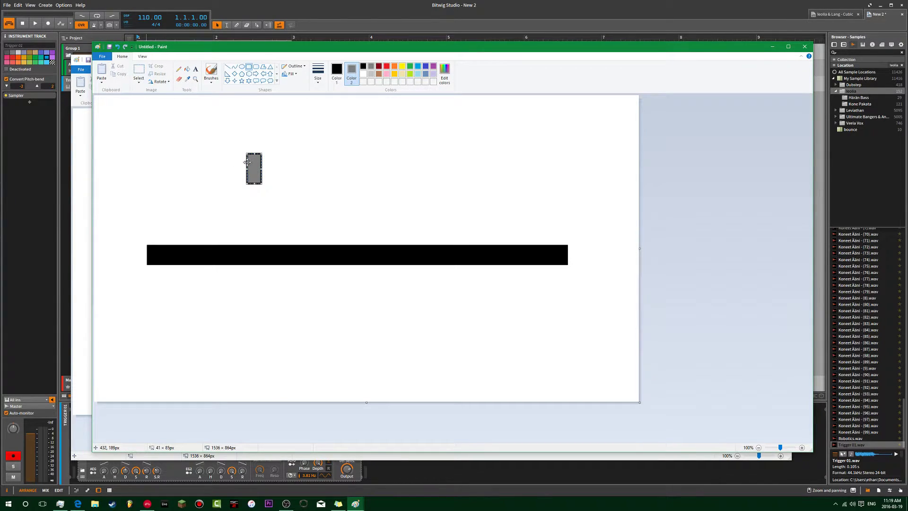
{"action": "key", "text": "ctrl+z"}
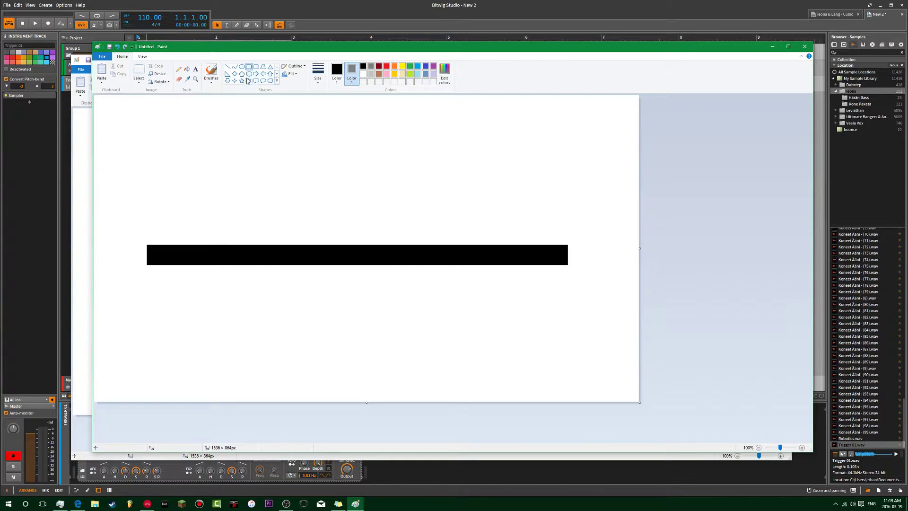
Draw a grey right triangle about 55 × 59 px above the bar and rotate it 180° plus 90° left
{"action": "left_click", "coordinate": [227, 74]}
{"action": "left_click", "coordinate": [336, 73]}
{"action": "left_click", "coordinate": [370, 66]}
{"action": "mouse_move", "coordinate": [269, 185]}
{"action": "left_mouse_down"}
{"action": "mouse_move", "coordinate": [286, 158]}
{"action": "mouse_move", "coordinate": [300, 167]}
{"action": "mouse_move", "coordinate": [289, 164]}
{"action": "mouse_move", "coordinate": [259, 192]}
{"action": "left_mouse_up"}
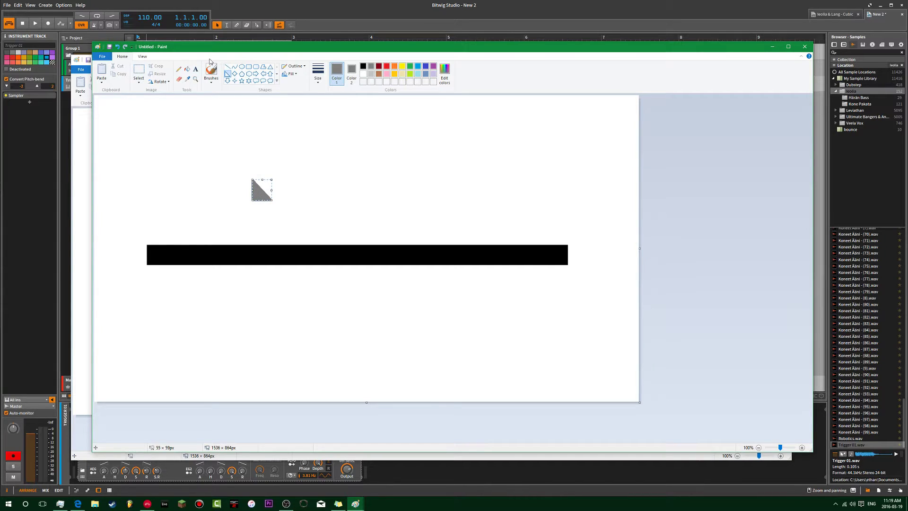
{"action": "left_click", "coordinate": [159, 81]}
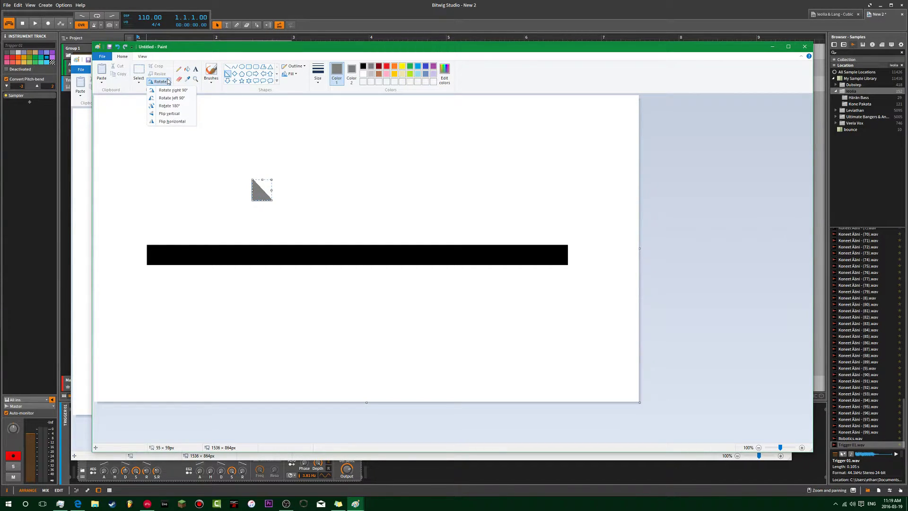
{"action": "left_click", "coordinate": [169, 106]}
{"action": "left_click", "coordinate": [159, 81]}
{"action": "left_click", "coordinate": [173, 98]}
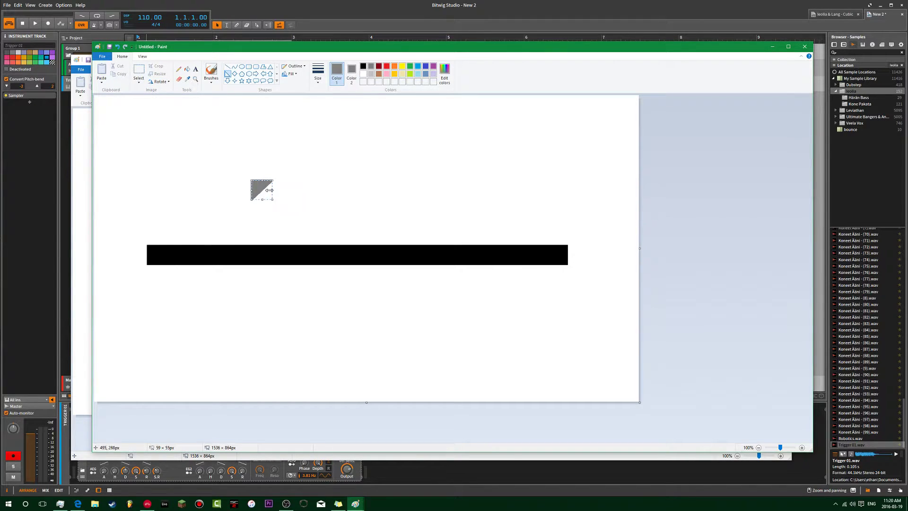
Try to move the grey triangle down onto the bar, undo it, and try an empty text box around the triangle
{"action": "left_click_drag", "start_coordinate": [261, 179], "coordinate": [251, 245]}
{"action": "key", "text": "ctrl+z"}
{"action": "left_click", "coordinate": [289, 185]}
{"action": "left_click", "coordinate": [196, 70]}
{"action": "left_click_drag", "start_coordinate": [290, 175], "coordinate": [243, 204]}
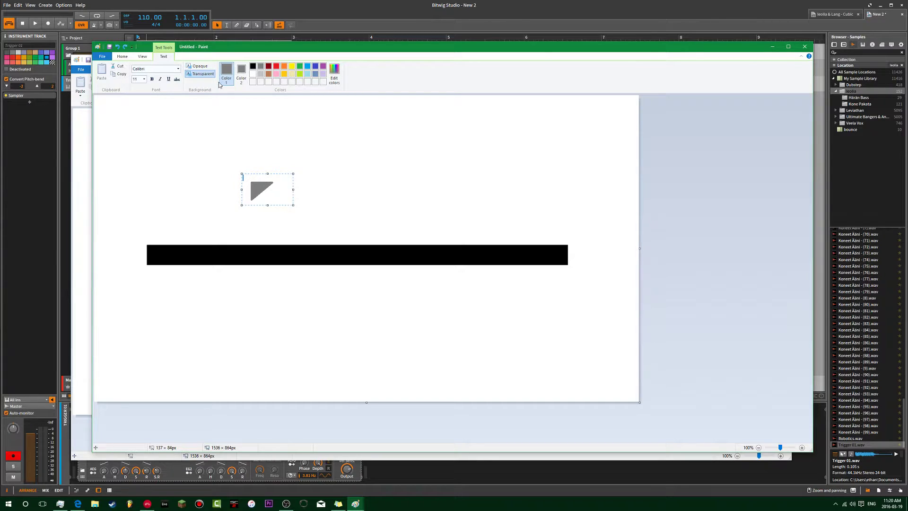
{"action": "left_click", "coordinate": [222, 116]}
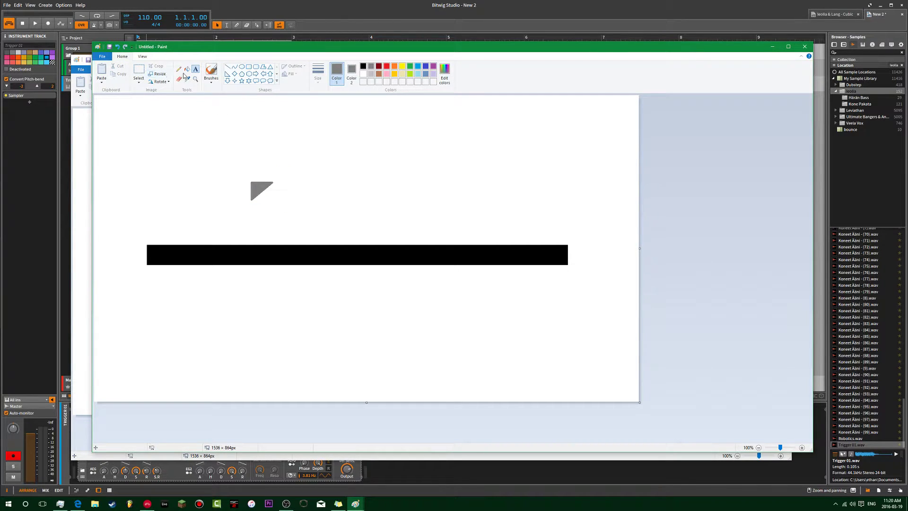
Try moving the grey triangle with a rectangular selection and undo back to the black bar alone
{"action": "left_click", "coordinate": [179, 69]}
{"action": "left_click", "coordinate": [140, 71]}
{"action": "left_click_drag", "start_coordinate": [281, 163], "coordinate": [334, 173]}
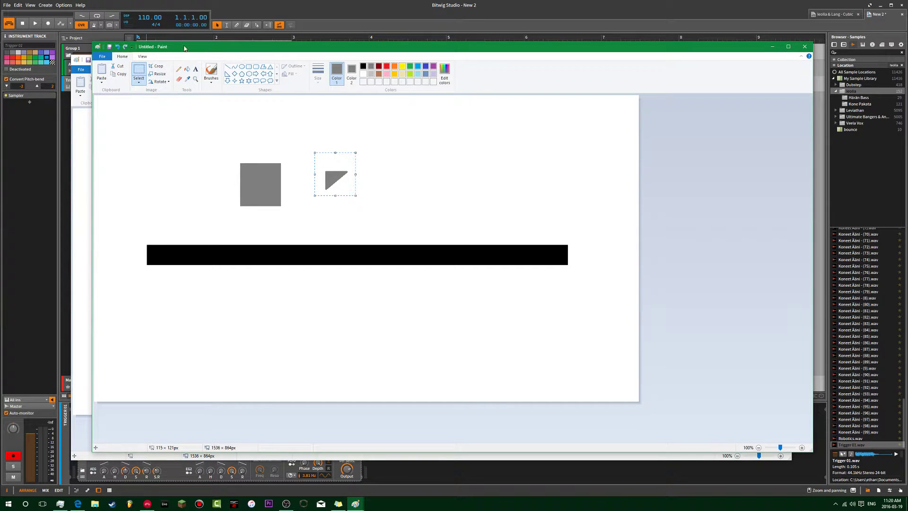
{"action": "left_click", "coordinate": [117, 48]}
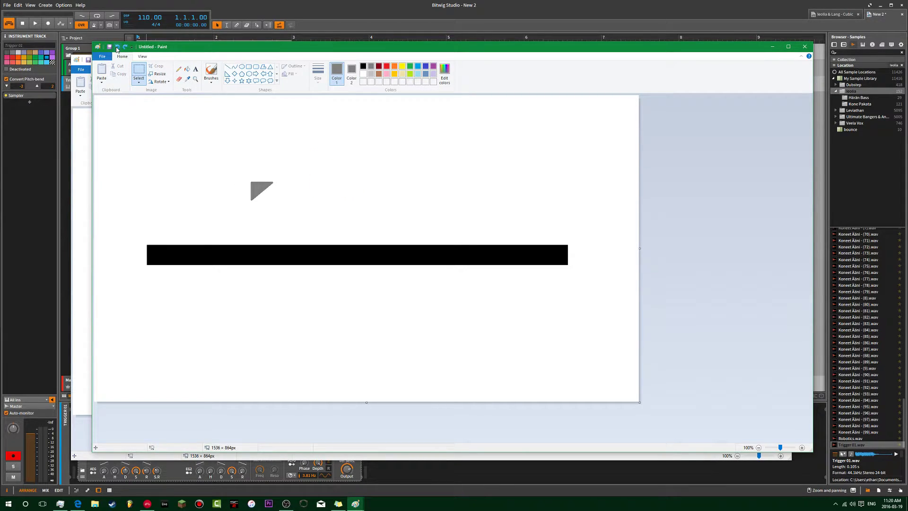
{"action": "left_click", "coordinate": [117, 47]}
Draw a new grey right triangle about 61 × 65 px above the bar and rotate it 180° plus 90° left
{"action": "left_click", "coordinate": [227, 75]}
{"action": "left_click_drag", "start_coordinate": [235, 164], "coordinate": [257, 188]}
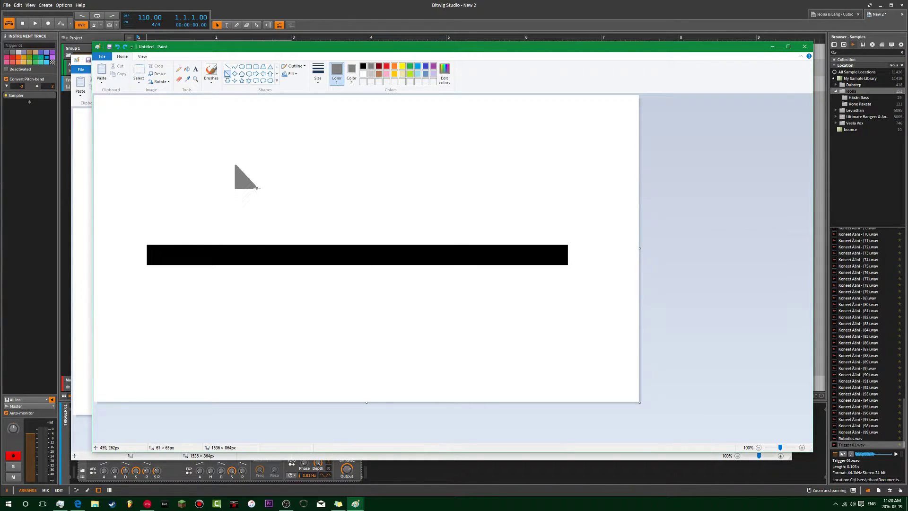
{"action": "left_click", "coordinate": [161, 83]}
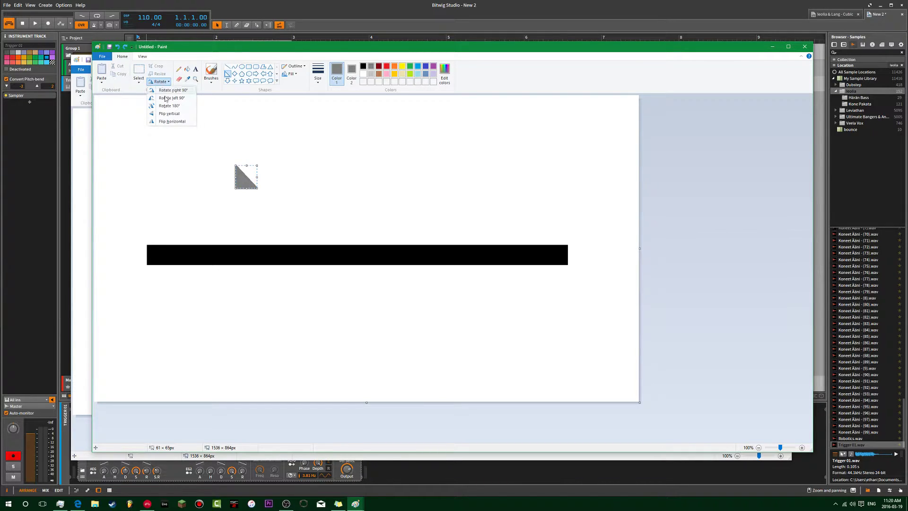
{"action": "left_click", "coordinate": [167, 105]}
{"action": "left_click", "coordinate": [166, 82]}
{"action": "left_click", "coordinate": [173, 99]}
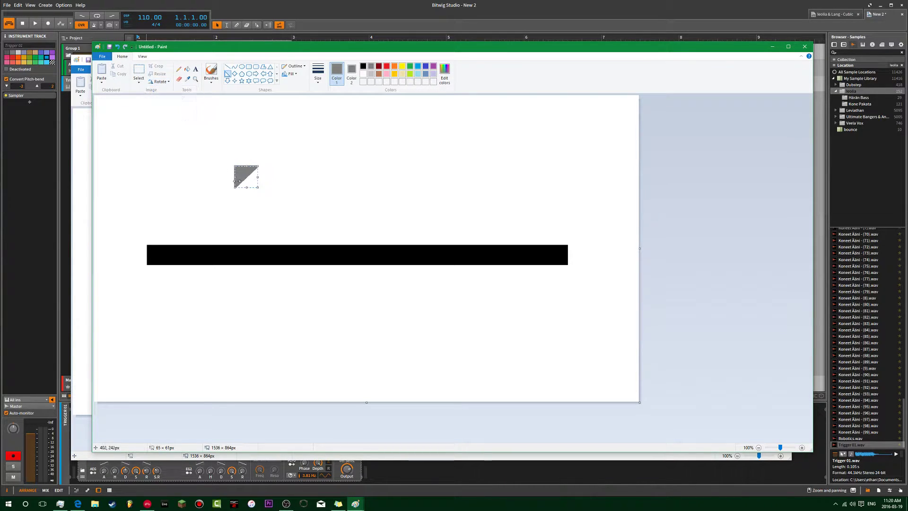
Move the rotated grey triangle onto the black bar and align it with the bar's left end
{"action": "left_click_drag", "start_coordinate": [245, 172], "coordinate": [249, 250]}
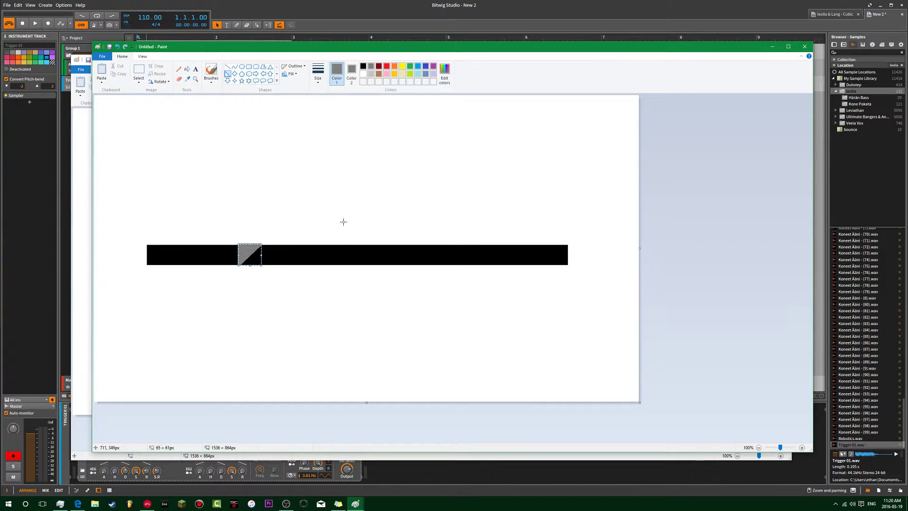
{"action": "left_click_drag", "start_coordinate": [248, 253], "coordinate": [276, 251]}
{"action": "left_click_drag", "start_coordinate": [277, 251], "coordinate": [277, 253]}
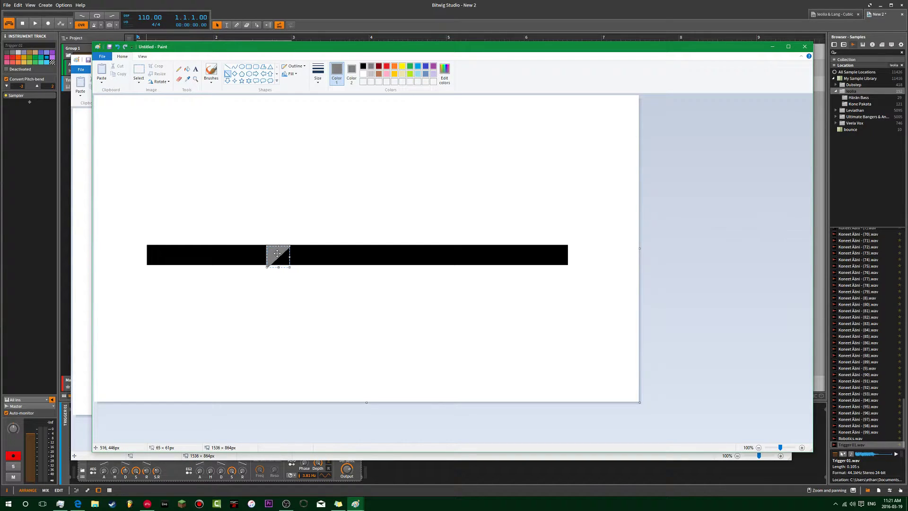
{"action": "mouse_move", "coordinate": [277, 253]}
{"action": "left_mouse_down"}
{"action": "mouse_move", "coordinate": [269, 199]}
{"action": "mouse_move", "coordinate": [158, 252]}
{"action": "left_mouse_up"}
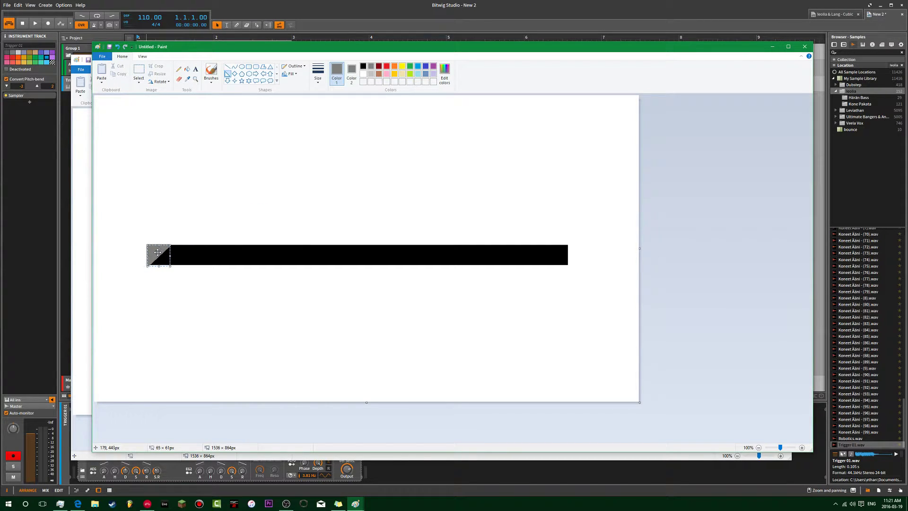
{"action": "right_click", "coordinate": [158, 252]}
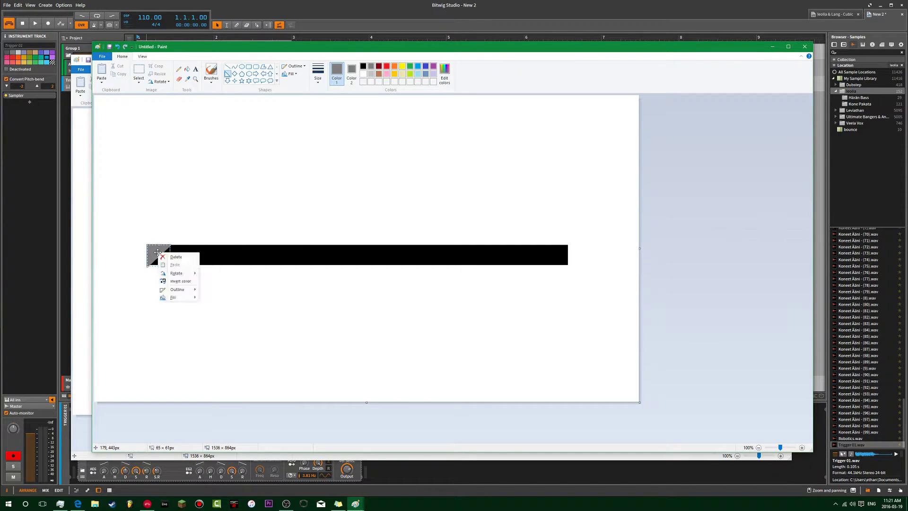
{"action": "key", "text": "Escape"}
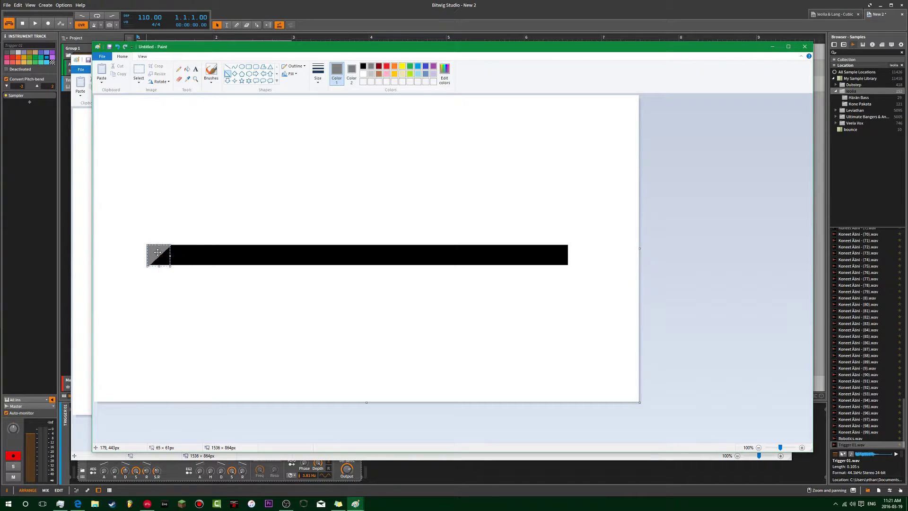
{"action": "mouse_move", "coordinate": [153, 250]}
{"action": "left_mouse_down"}
{"action": "mouse_move", "coordinate": [219, 255]}
{"action": "mouse_move", "coordinate": [153, 254]}
{"action": "left_mouse_up"}
Draw a series of large overlapping grey right triangles along the black bar
{"action": "left_click", "coordinate": [182, 225]}
{"action": "left_click", "coordinate": [189, 213]}
{"action": "mouse_move", "coordinate": [209, 204]}
{"action": "left_mouse_down"}
{"action": "mouse_move", "coordinate": [146, 263]}
{"action": "mouse_move", "coordinate": [299, 283]}
{"action": "mouse_move", "coordinate": [315, 273]}
{"action": "left_mouse_up"}
{"action": "mouse_move", "coordinate": [361, 235]}
{"action": "left_mouse_down"}
{"action": "mouse_move", "coordinate": [316, 296]}
{"action": "mouse_move", "coordinate": [295, 302]}
{"action": "left_mouse_up"}
{"action": "left_click_drag", "start_coordinate": [405, 254], "coordinate": [501, 191]}
{"action": "left_click_drag", "start_coordinate": [500, 185], "coordinate": [494, 183]}
{"action": "mouse_move", "coordinate": [494, 183]}
{"action": "left_mouse_down"}
{"action": "mouse_move", "coordinate": [231, 316]}
{"action": "mouse_move", "coordinate": [377, 324]}
{"action": "mouse_move", "coordinate": [387, 81]}
{"action": "left_mouse_up"}
{"action": "left_click_drag", "start_coordinate": [397, 119], "coordinate": [303, 221]}
{"action": "left_click_drag", "start_coordinate": [459, 158], "coordinate": [332, 296]}
{"action": "left_click_drag", "start_coordinate": [542, 290], "coordinate": [446, 183]}
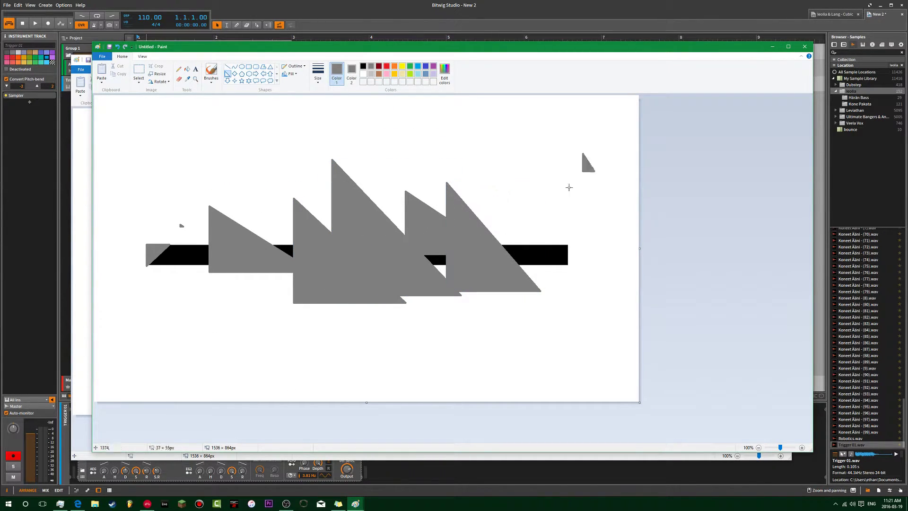
{"action": "left_click_drag", "start_coordinate": [595, 153], "coordinate": [444, 280]}
Select and delete the whole bar and triangle drawing, and close this Paint window without saving
{"action": "left_click", "coordinate": [139, 72]}
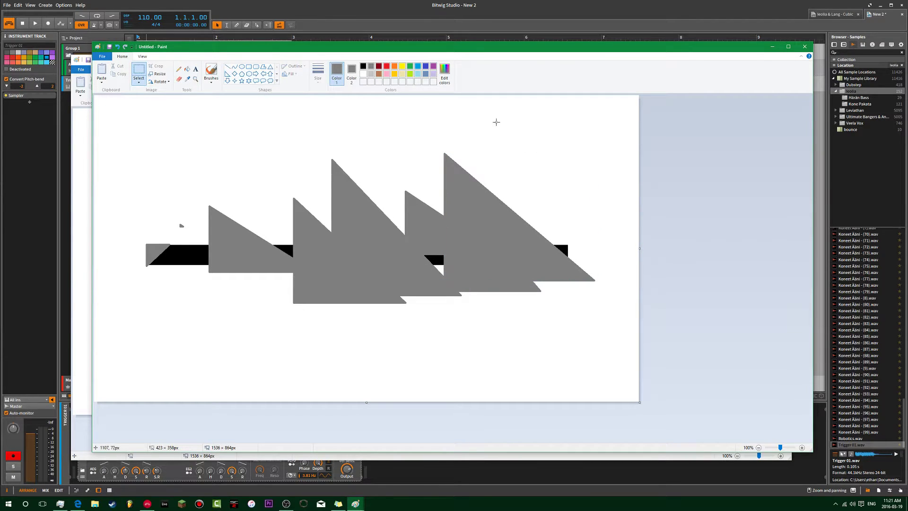
{"action": "left_click_drag", "start_coordinate": [592, 136], "coordinate": [111, 325]}
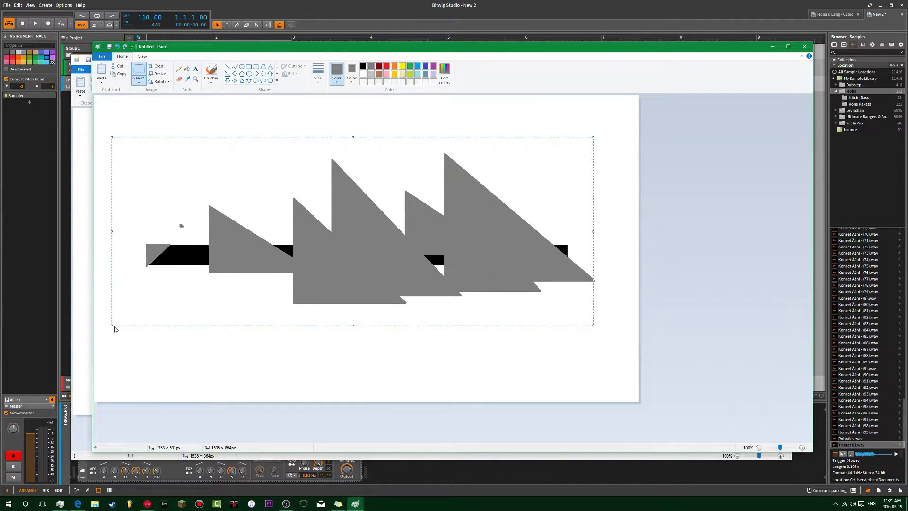
{"action": "key", "text": "Delete"}
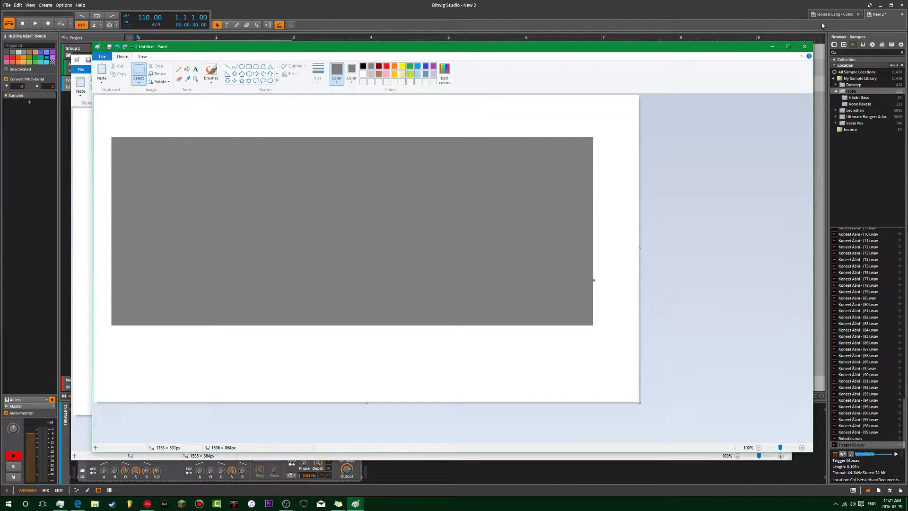
{"action": "left_click", "coordinate": [798, 47]}
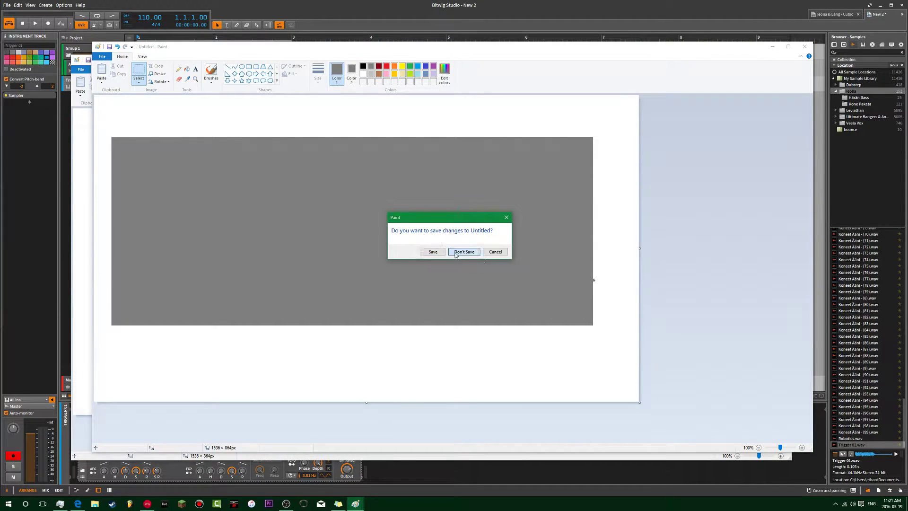
{"action": "left_click", "coordinate": [463, 250]}
Pencil a long horizontal line and a repeating curve of sharp dips in the remaining Paint window, and close it without saving
{"action": "mouse_move", "coordinate": [484, 61]}
{"action": "left_mouse_down"}
{"action": "mouse_move", "coordinate": [535, 50]}
{"action": "mouse_move", "coordinate": [489, 48]}
{"action": "left_mouse_up"}
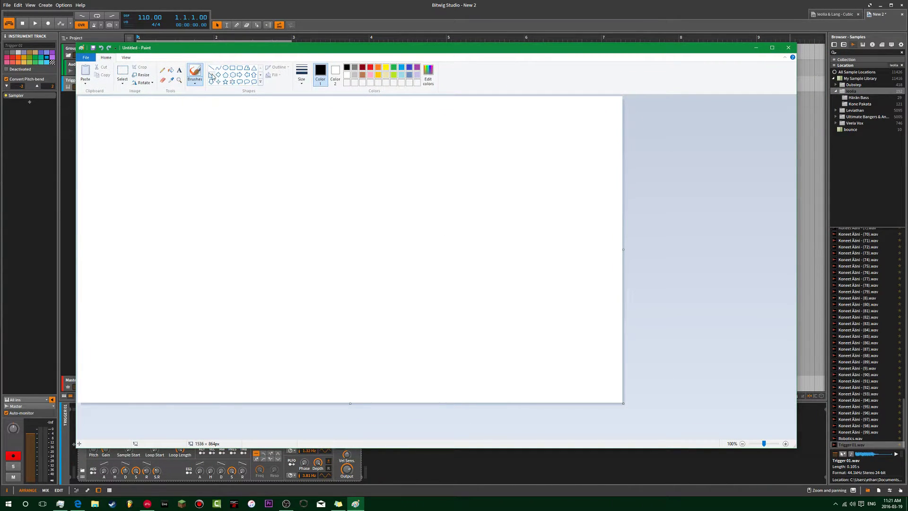
{"action": "left_click", "coordinate": [163, 69]}
{"action": "left_click_drag", "start_coordinate": [139, 165], "coordinate": [593, 162]}
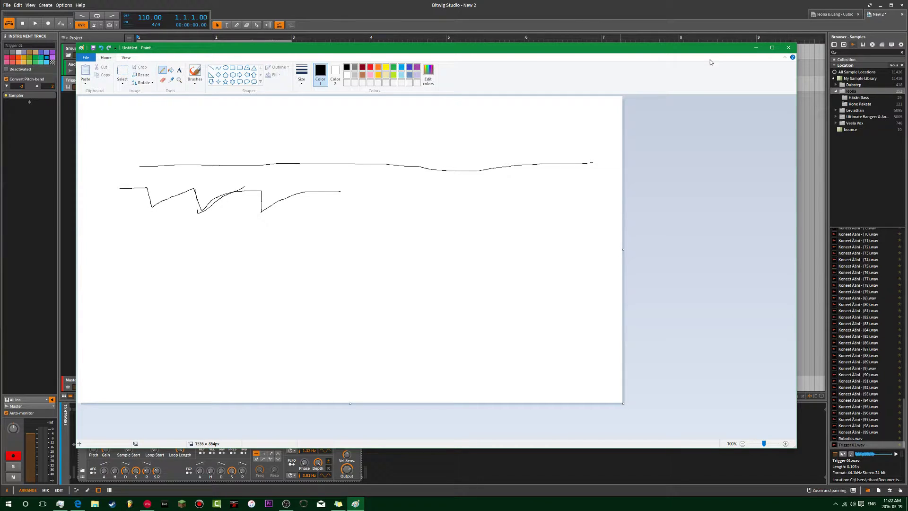
{"action": "left_click", "coordinate": [791, 49]}
{"action": "left_click", "coordinate": [445, 251]}
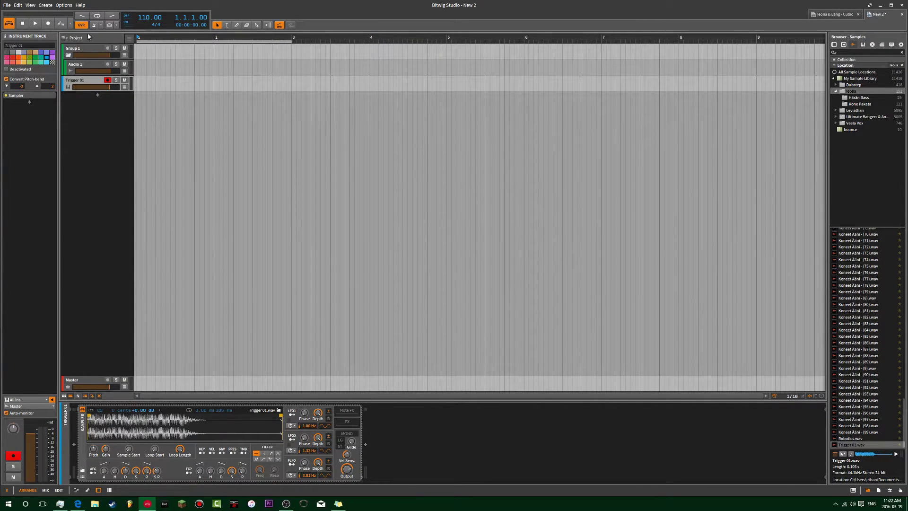
Look through the device chains of the Audio 1, Group 1 and Trigger 01 tracks in Bitwig Studio
{"action": "left_click", "coordinate": [71, 65]}
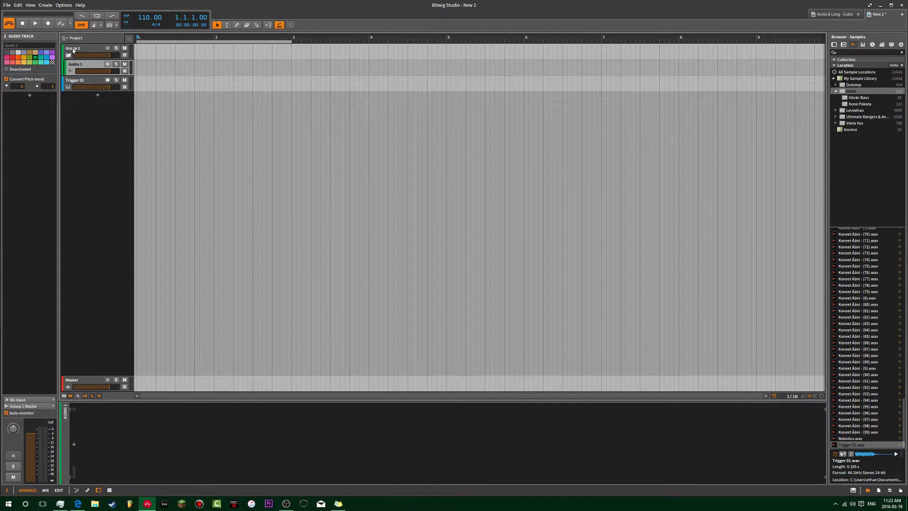
{"action": "left_click", "coordinate": [75, 50]}
{"action": "left_click", "coordinate": [72, 84]}
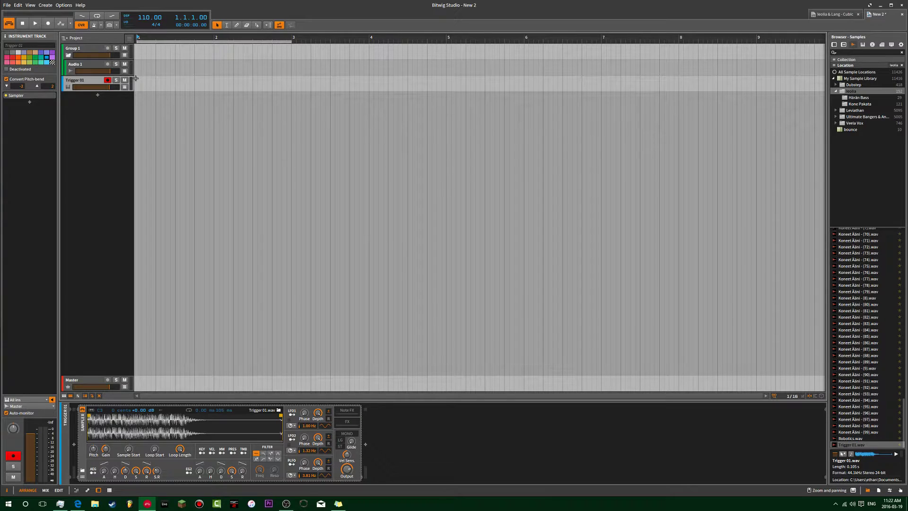
Open the project Tutorial Project - Mixing from its folder inside Projects
{"action": "left_click", "coordinate": [9, 5]}
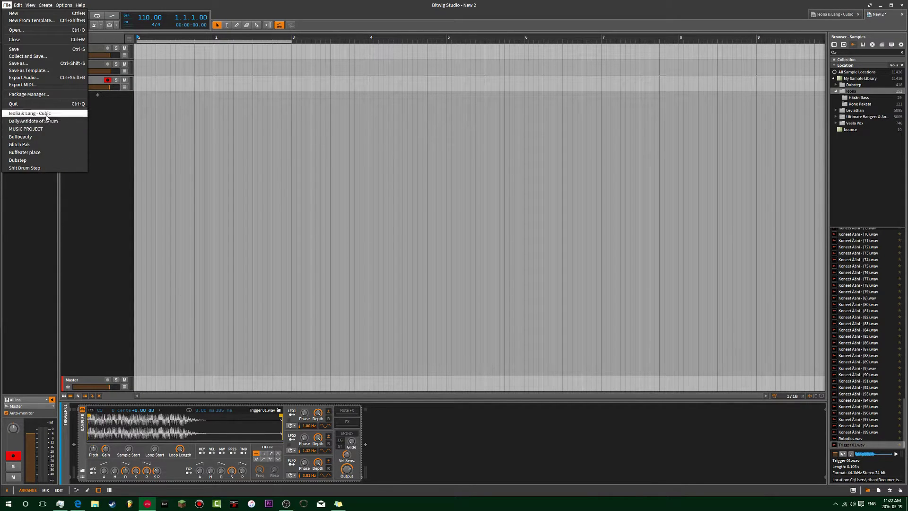
{"action": "left_click", "coordinate": [16, 30]}
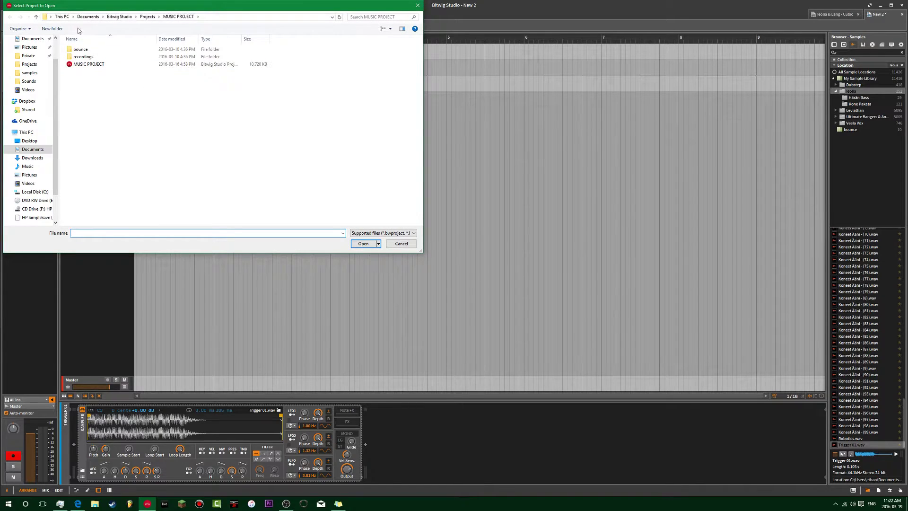
{"action": "left_click", "coordinate": [148, 17]}
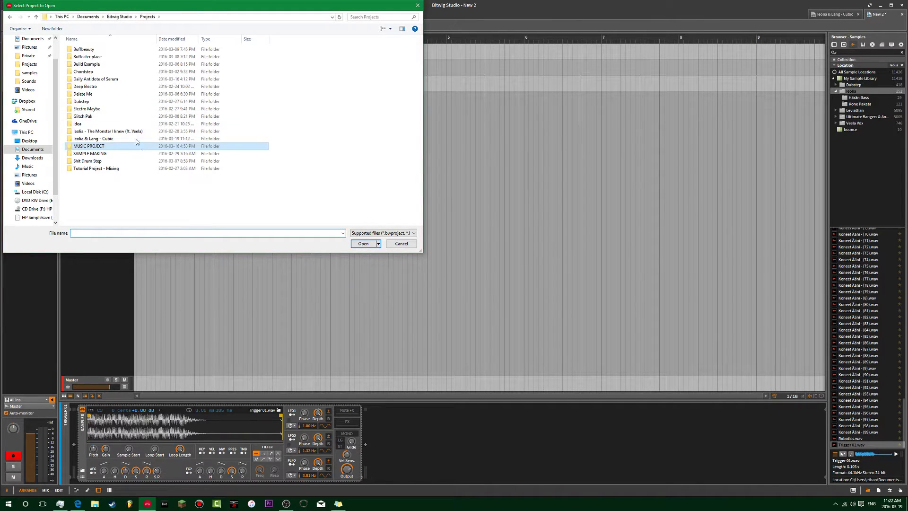
{"action": "left_click", "coordinate": [118, 132]}
{"action": "left_click", "coordinate": [122, 170]}
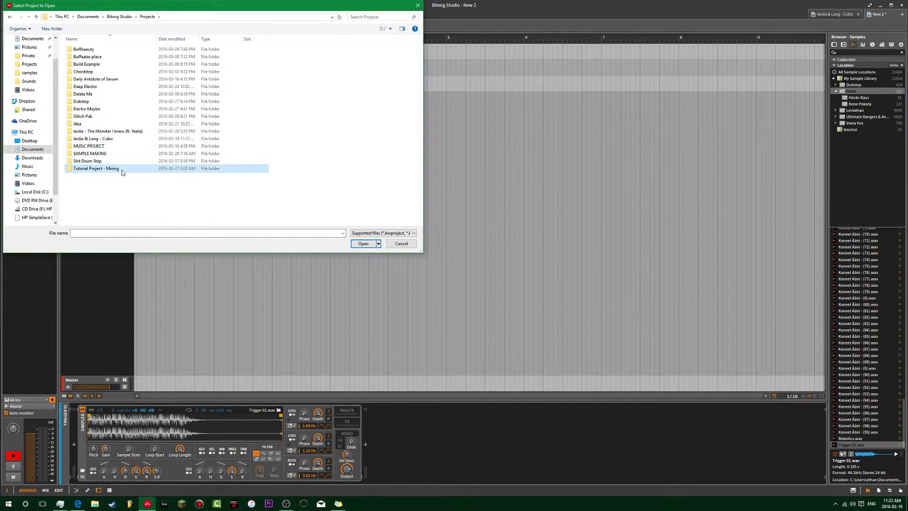
{"action": "double_click", "coordinate": [121, 169]}
{"action": "left_click", "coordinate": [116, 63]}
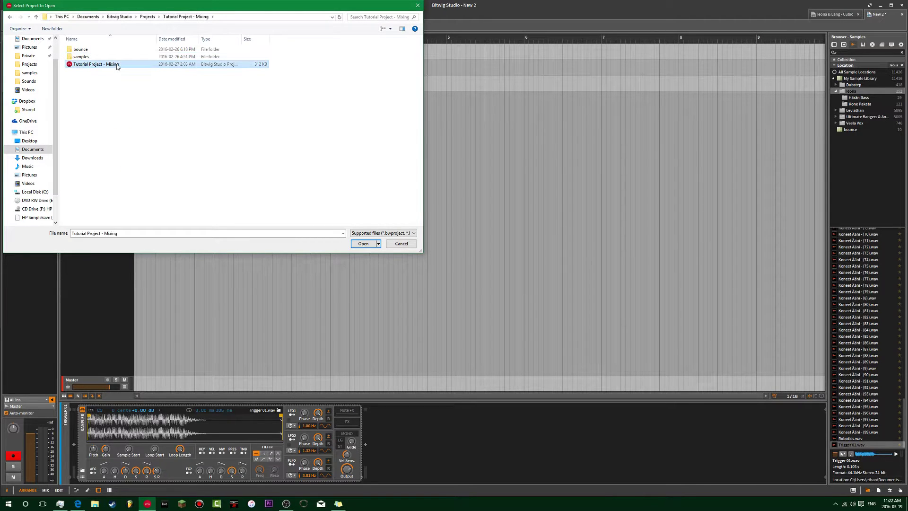
{"action": "double_click", "coordinate": [116, 64]}
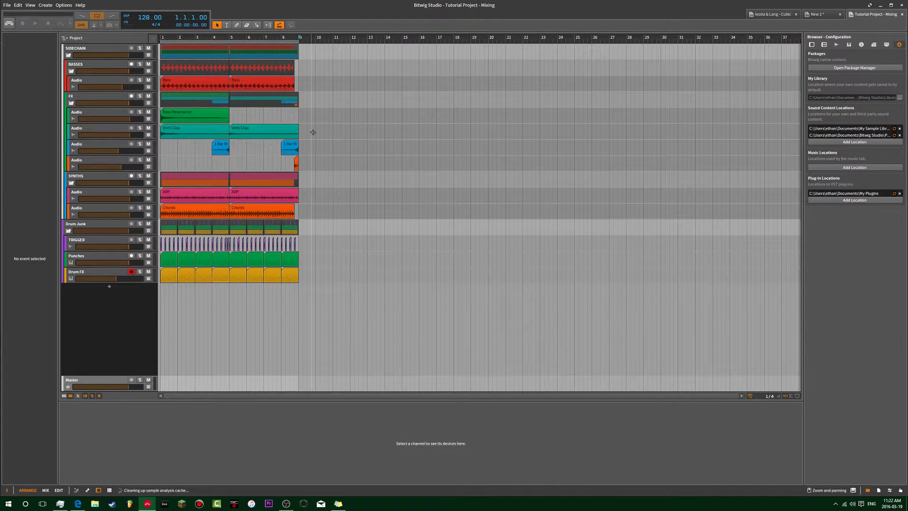
Activate the audio engine for the Tutorial Project - Mixing project and play the start of the arrangement
{"action": "scroll", "coordinate": [313, 132], "scroll_direction": "up", "scroll_amount": 4}
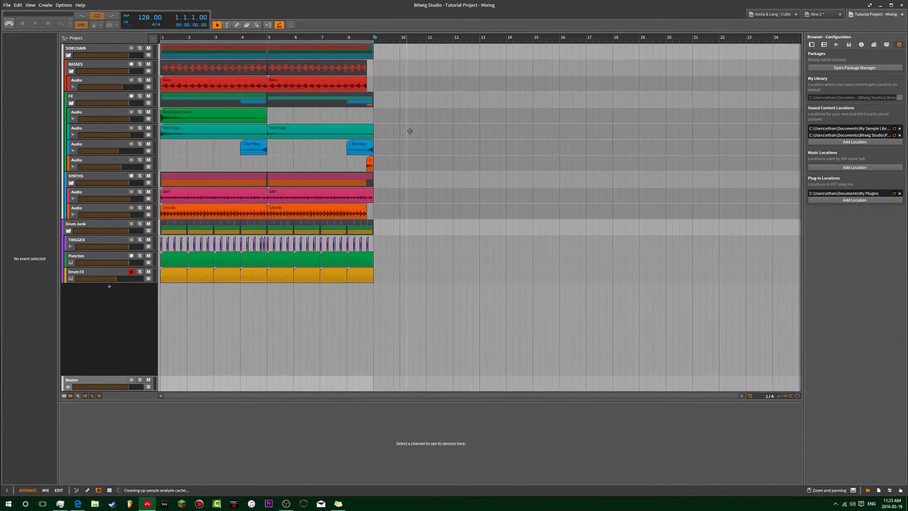
{"action": "left_click", "coordinate": [4, 25]}
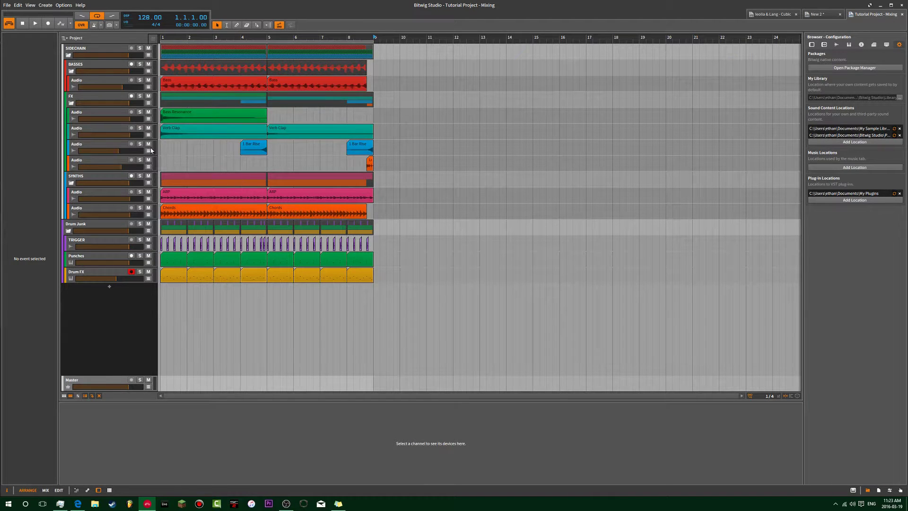
{"action": "key", "text": "space"}
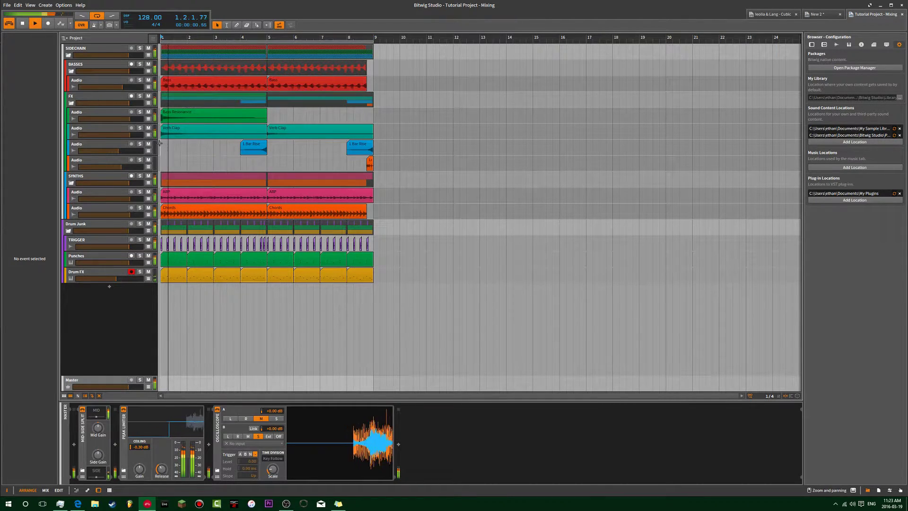
{"action": "scroll", "coordinate": [159, 144], "scroll_direction": "up", "scroll_amount": 1}
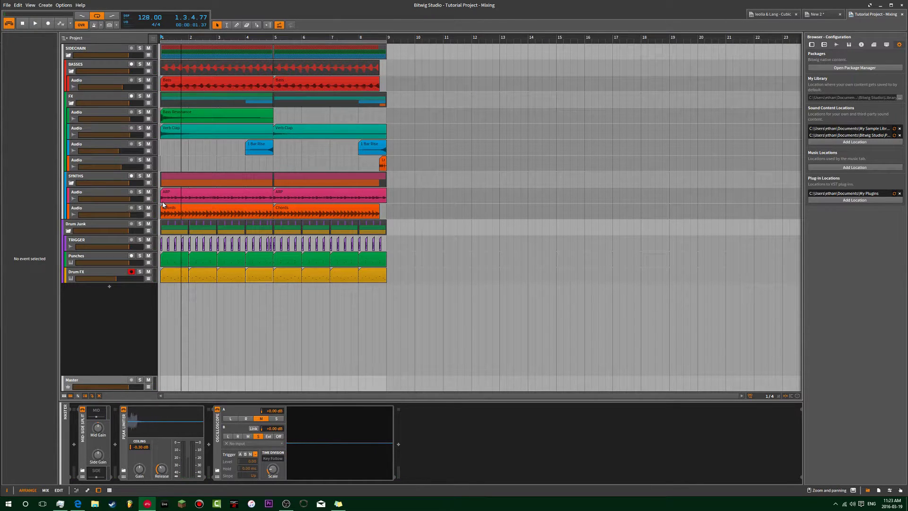
Play the arrangement with the SIDECHAIN group's Dynamics device switched off, and switch it back on to compare
{"action": "left_click", "coordinate": [78, 54]}
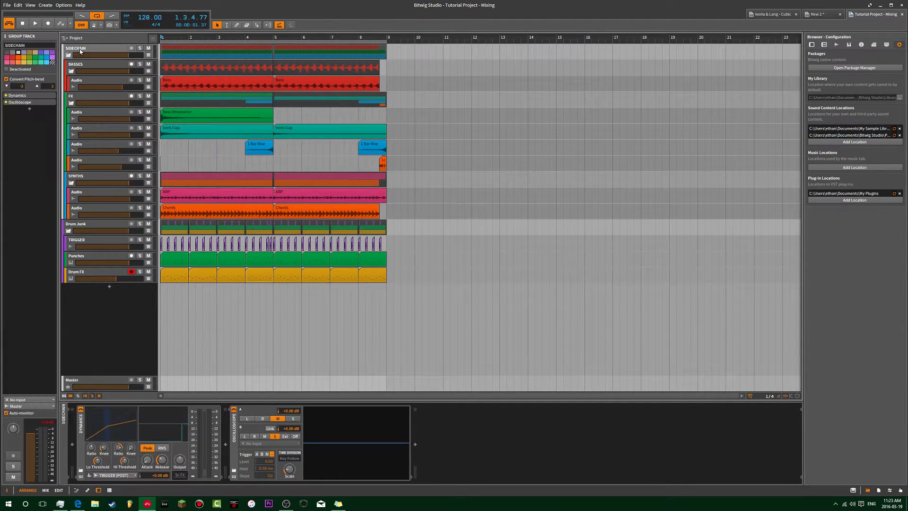
{"action": "left_click", "coordinate": [4, 97]}
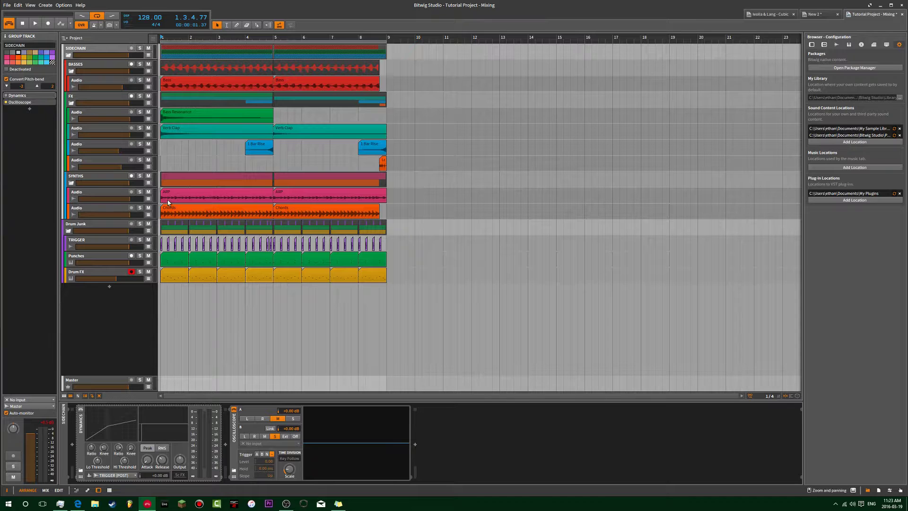
{"action": "key", "text": "space"}
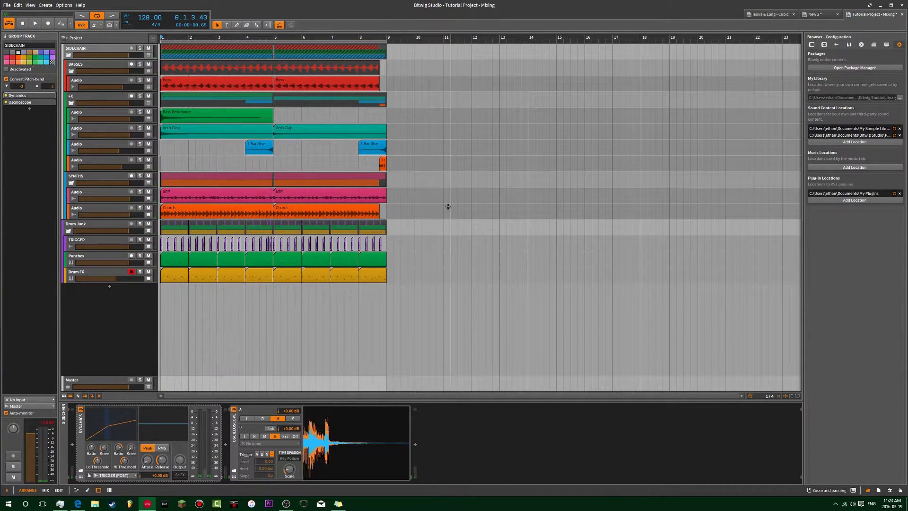
Return the play start position to bar 1 and select the Dynamics device of the SIDECHAIN group
{"action": "left_click", "coordinate": [158, 149]}
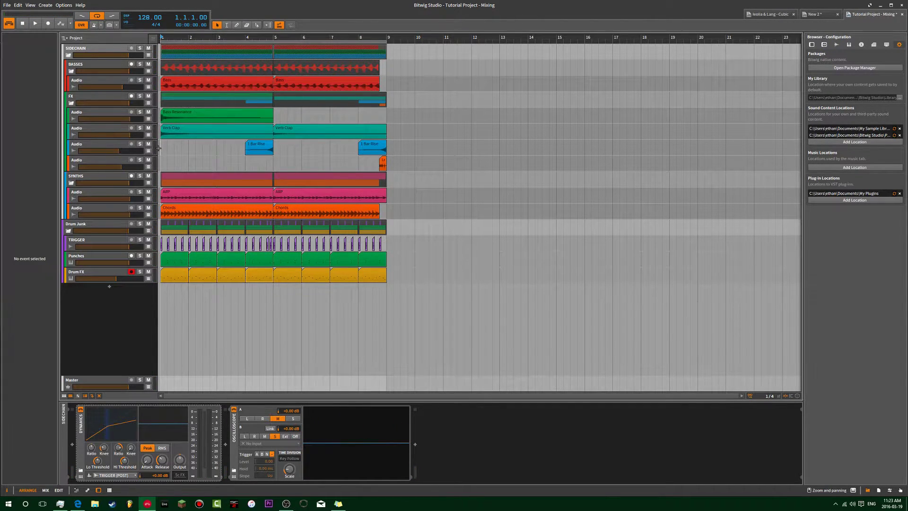
{"action": "left_click", "coordinate": [380, 68]}
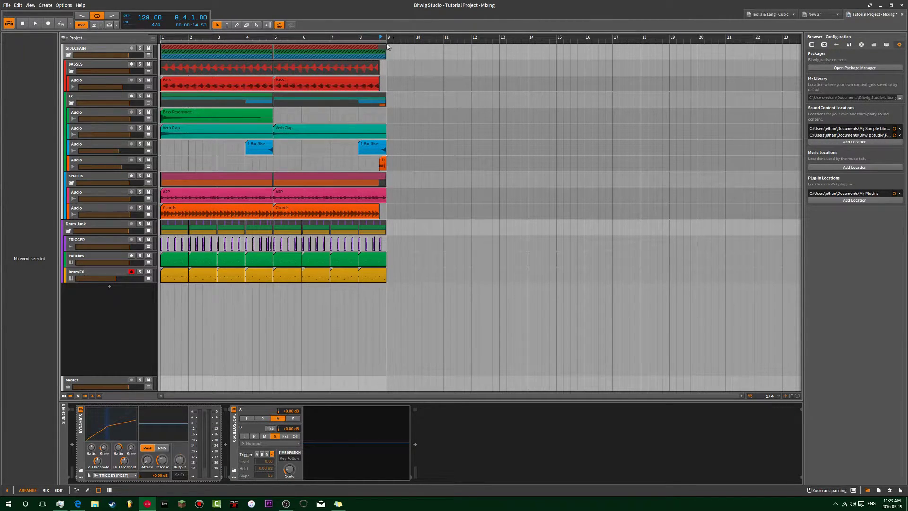
{"action": "left_click", "coordinate": [161, 154]}
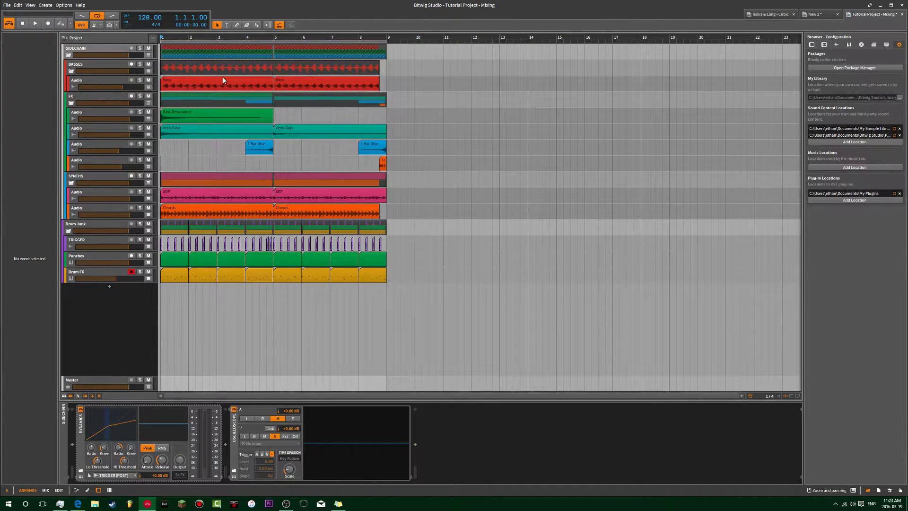
{"action": "left_click", "coordinate": [91, 51]}
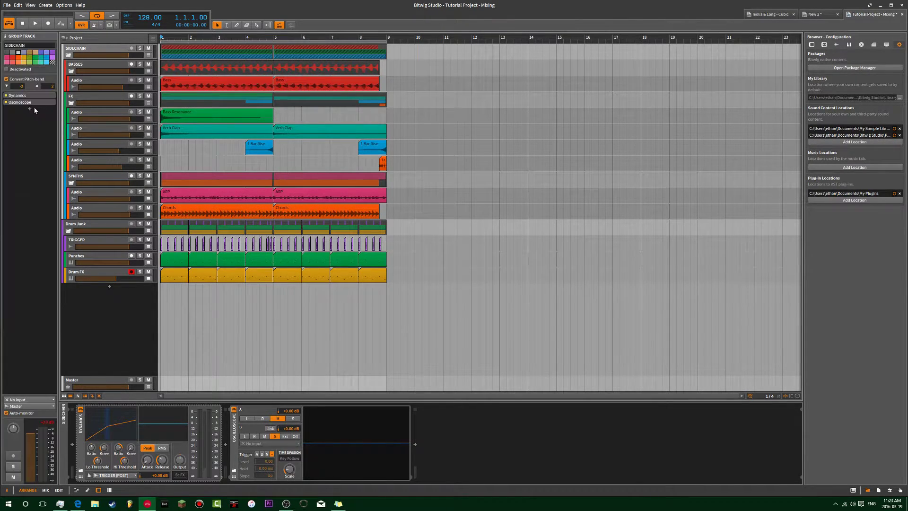
{"action": "left_click", "coordinate": [18, 95]}
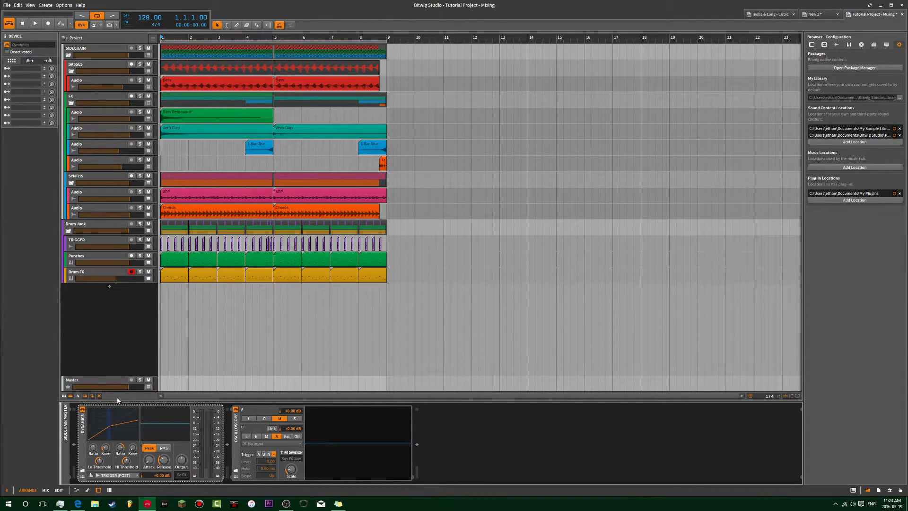
Mute the Punches and Drum FX tracks in the Drum Junk group
{"action": "left_click_drag", "start_coordinate": [231, 38], "coordinate": [268, 85]}
{"action": "left_click_drag", "start_coordinate": [530, 288], "coordinate": [184, 254]}
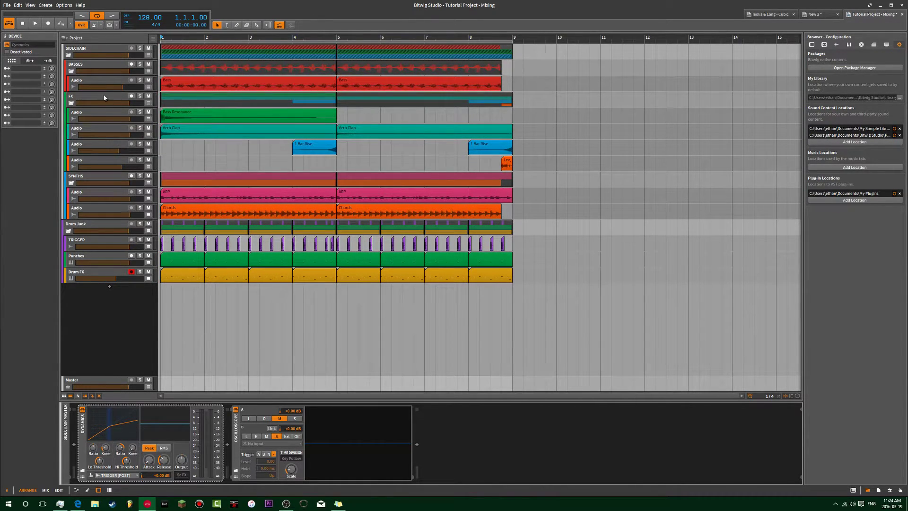
{"action": "left_click", "coordinate": [107, 234]}
{"action": "left_click", "coordinate": [103, 258]}
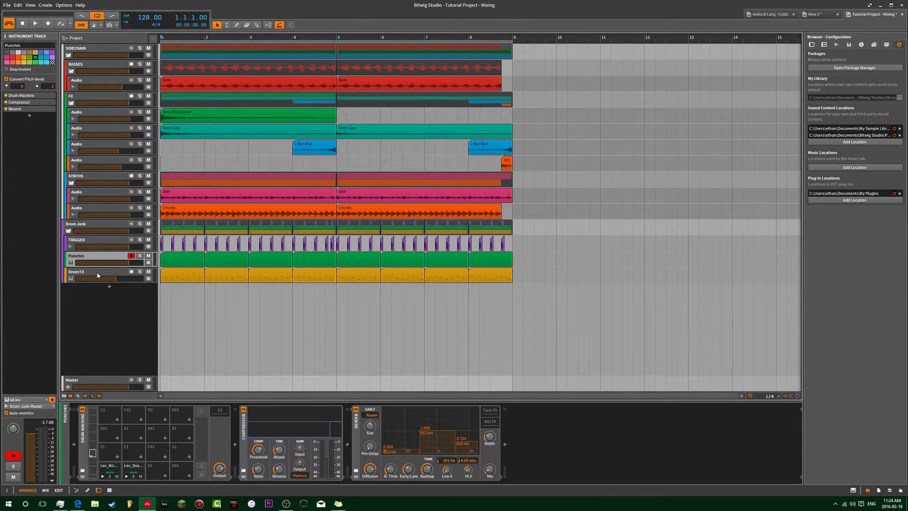
{"action": "left_click", "coordinate": [148, 255]}
{"action": "left_click", "coordinate": [148, 271]}
Play the arrangement without drums and examine the ducking in the SIDECHAIN group's Dynamics and Oscilloscope displays
{"action": "key", "text": "space"}
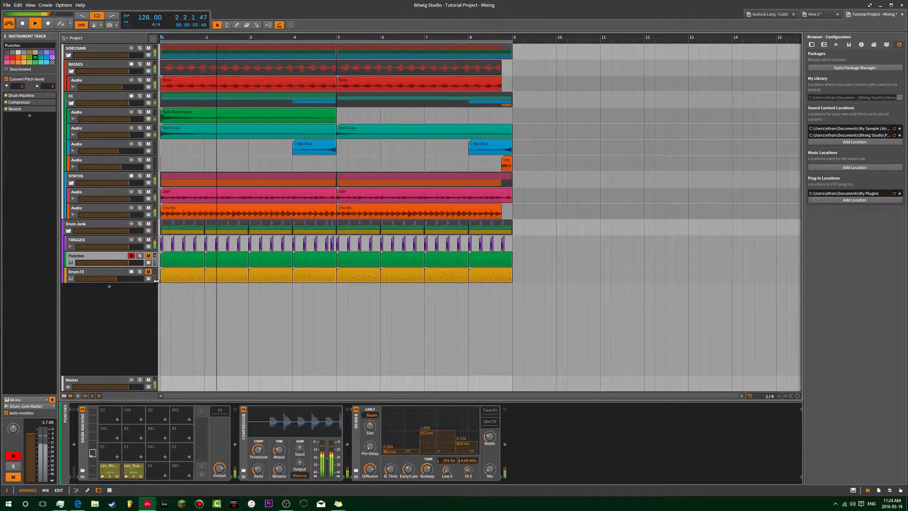
{"action": "left_click", "coordinate": [106, 53]}
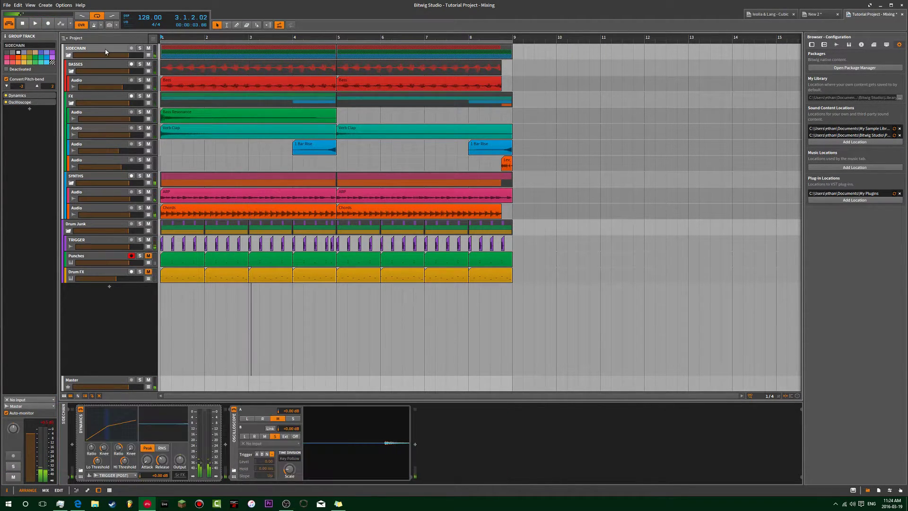
{"action": "key", "text": "space"}
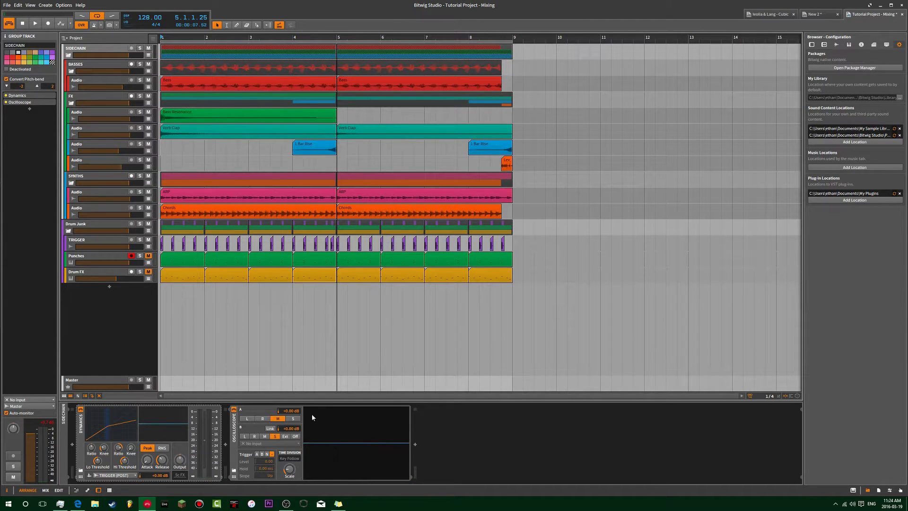
{"action": "key", "text": "space"}
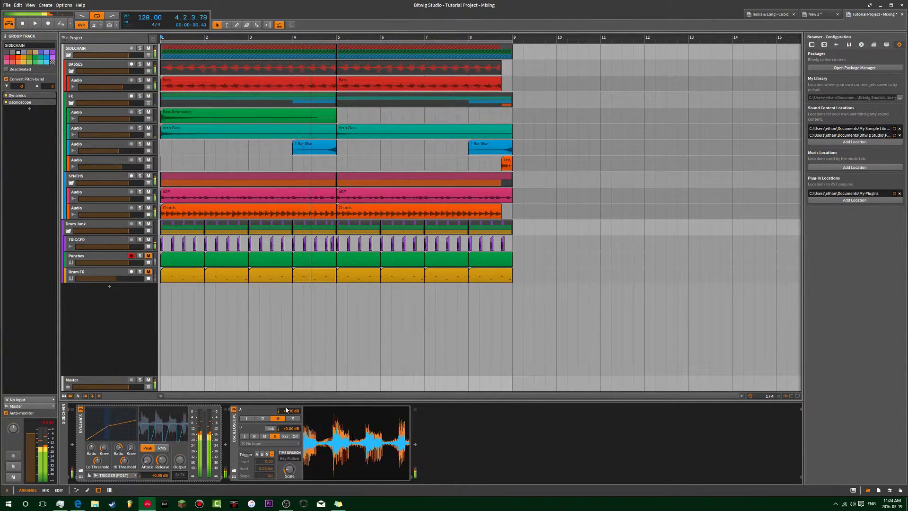
{"action": "key", "text": "space"}
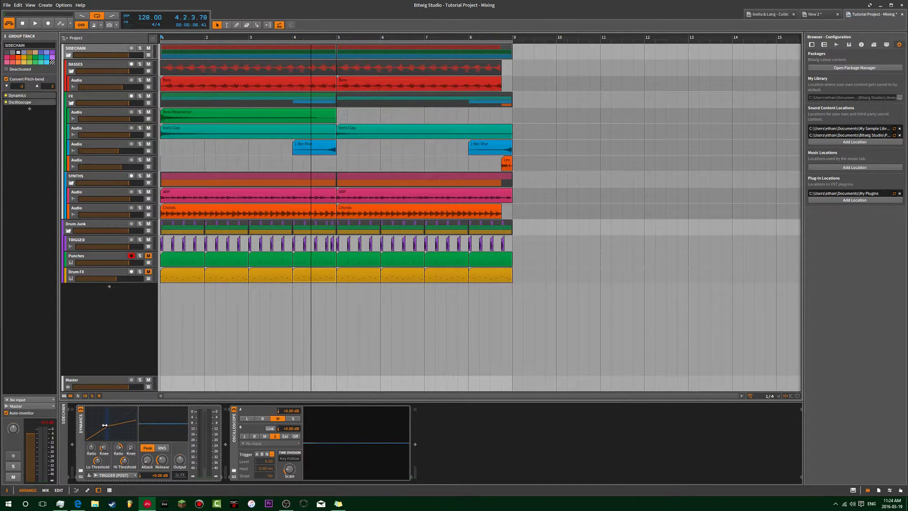
Compare the drumless playback with the SIDECHAIN group's Dynamics device off and on in the Oscilloscope
{"action": "key", "text": "space"}
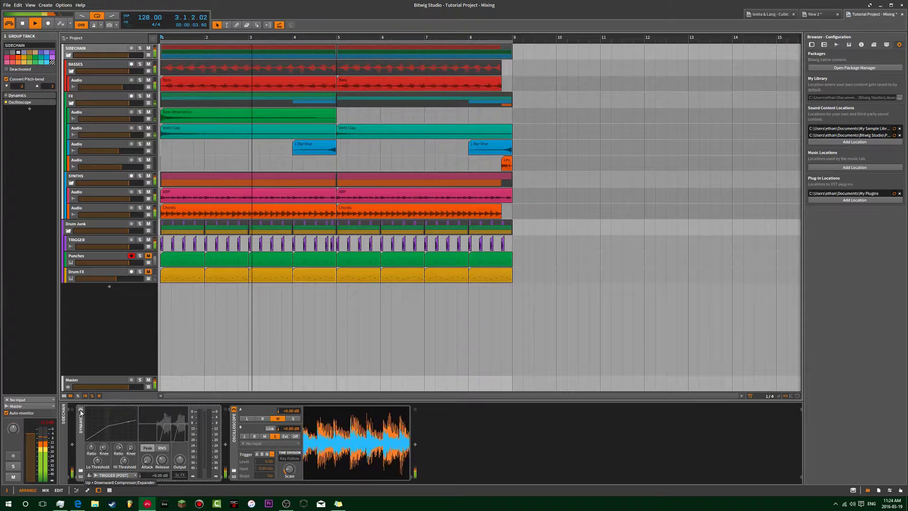
{"action": "left_click", "coordinate": [80, 410]}
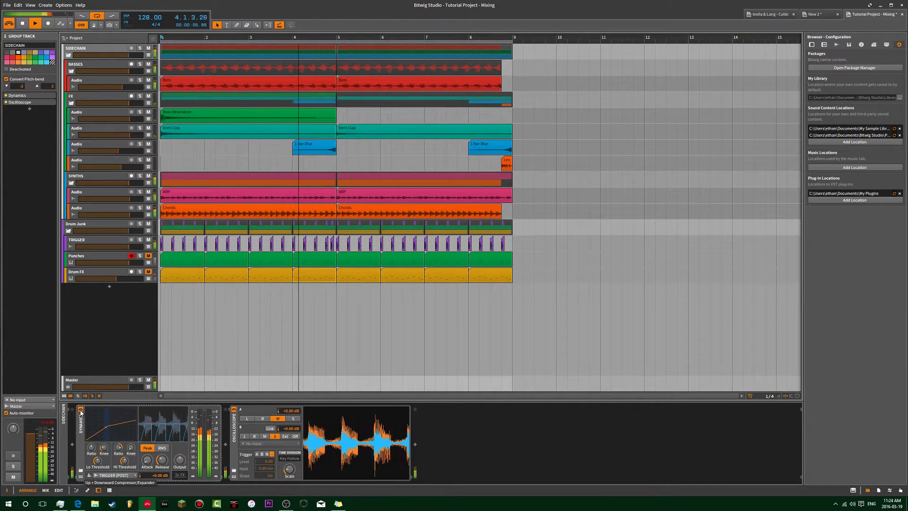
{"action": "key", "text": "space"}
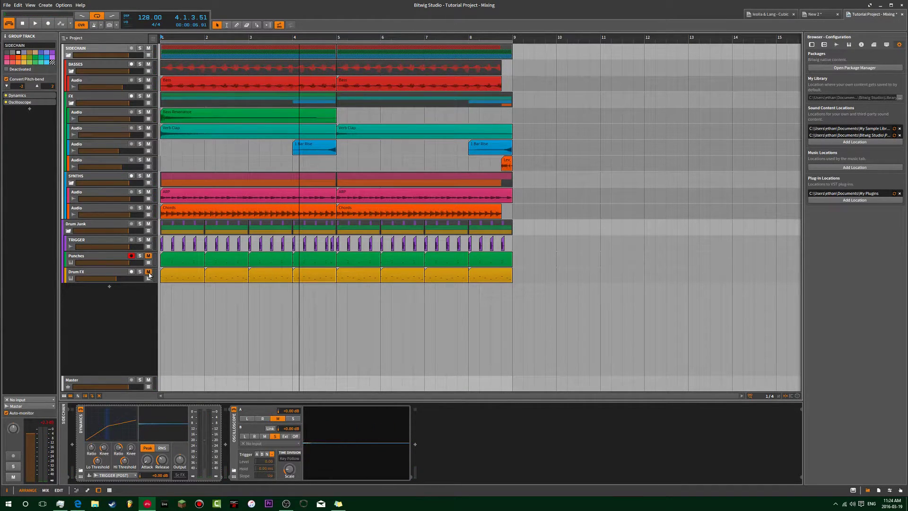
Unmute the Punches and Drum FX tracks, and play the full mix while viewing the Master track's devices
{"action": "left_click", "coordinate": [163, 288]}
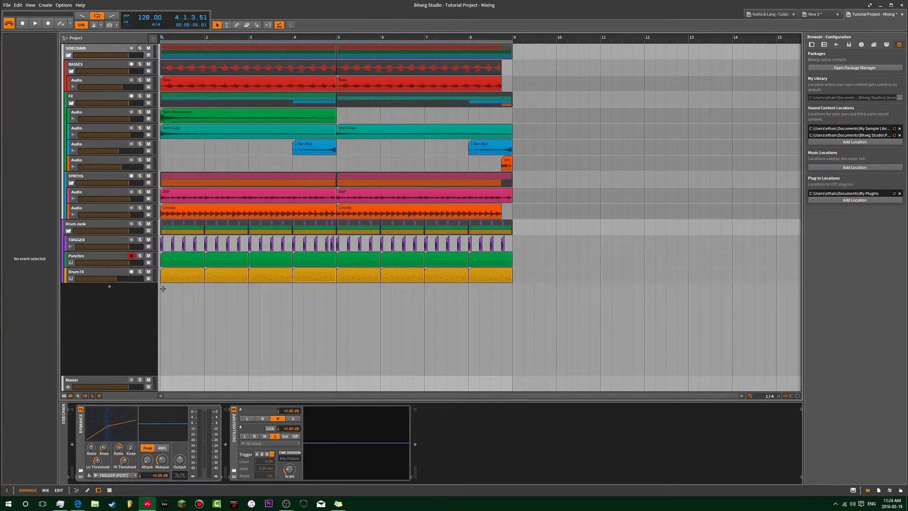
{"action": "key", "text": "space"}
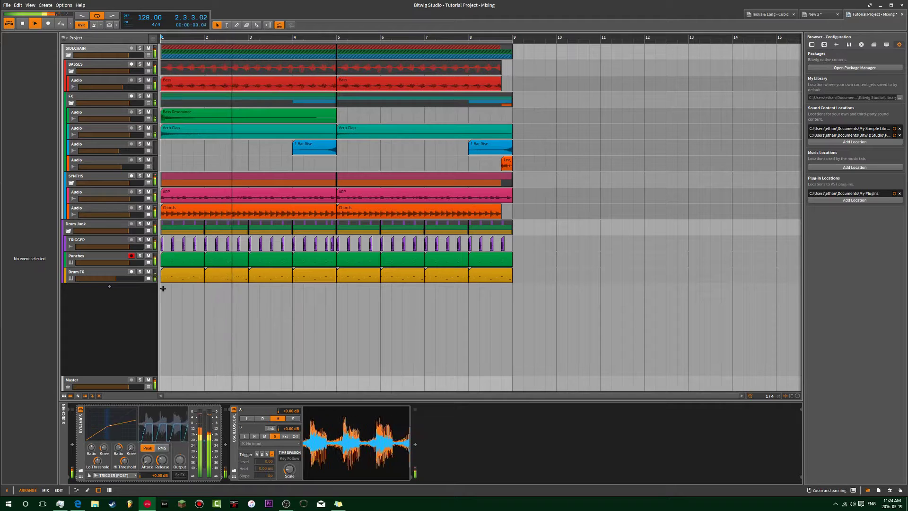
{"action": "left_click", "coordinate": [96, 380]}
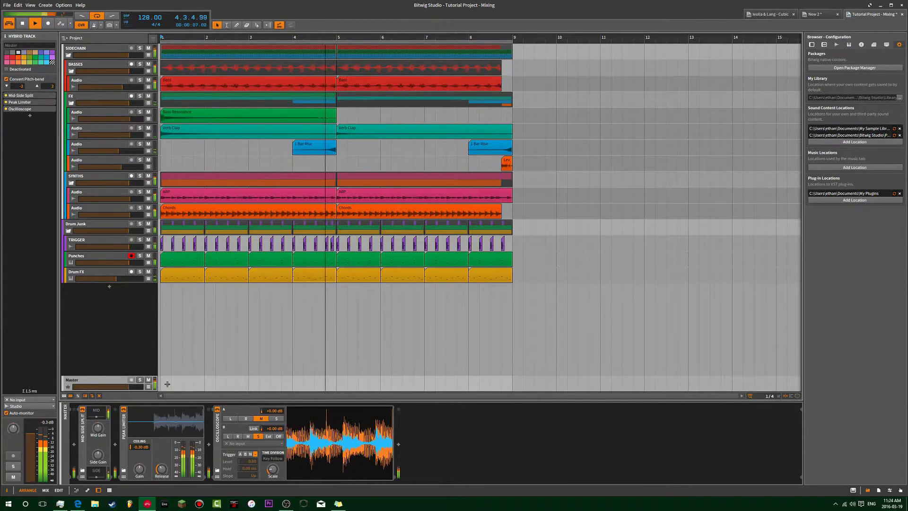
{"action": "key", "text": "space"}
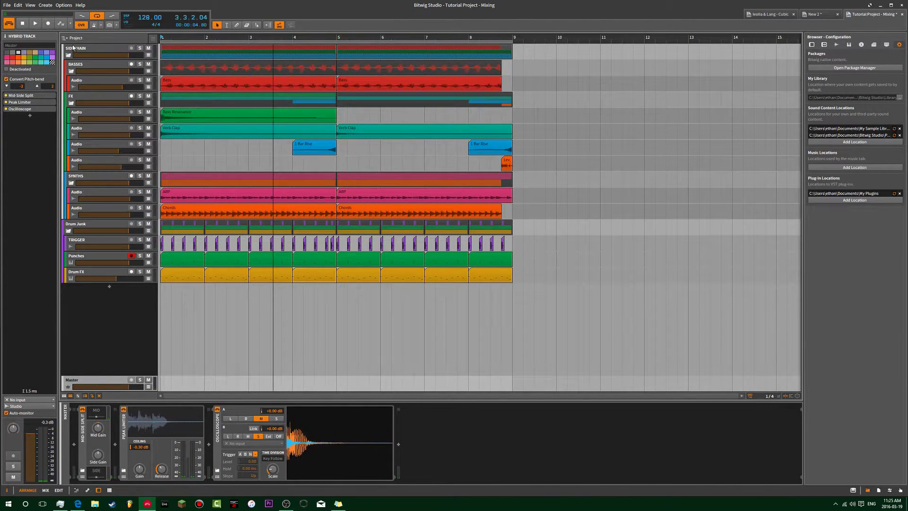
Play the SIDECHAIN group with its devices shown, briefly soloing the group and taking it out of solo
{"action": "left_click", "coordinate": [98, 48]}
{"action": "key", "text": "space"}
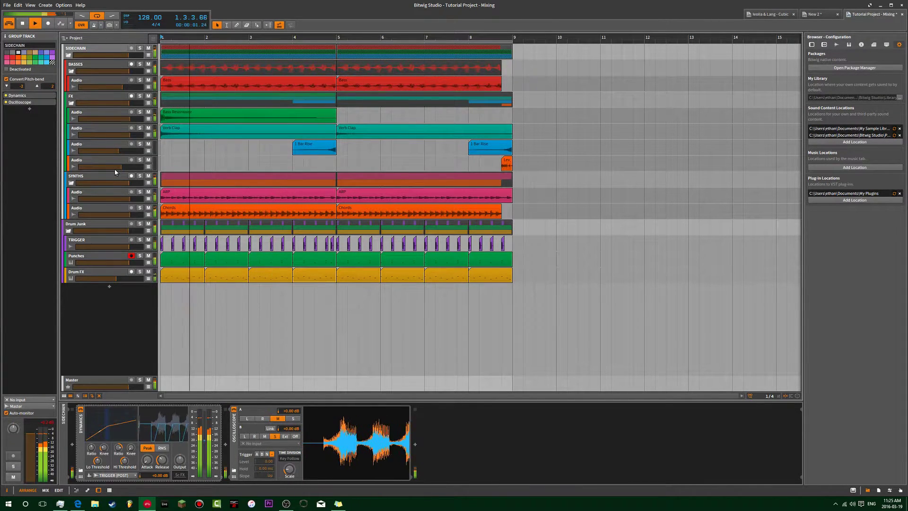
{"action": "key", "text": "space"}
{"action": "left_click", "coordinate": [139, 48]}
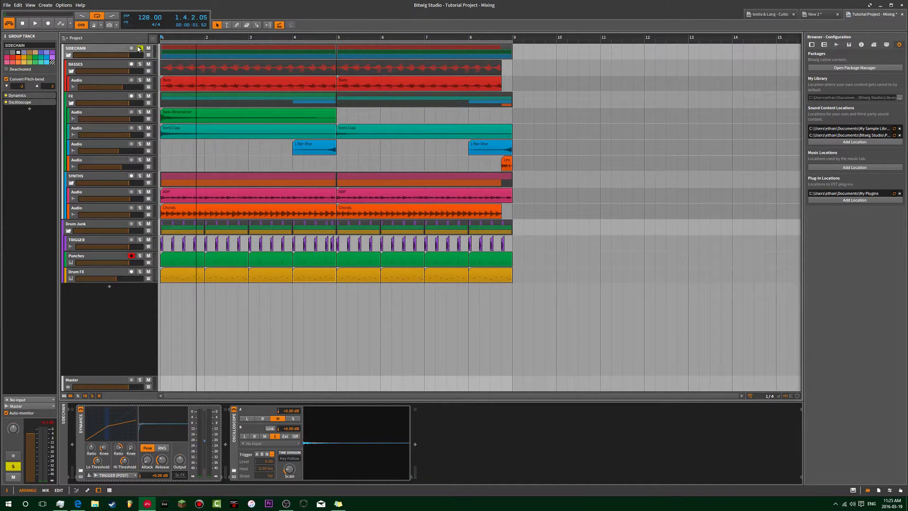
{"action": "key", "text": "space"}
{"action": "left_click", "coordinate": [139, 48]}
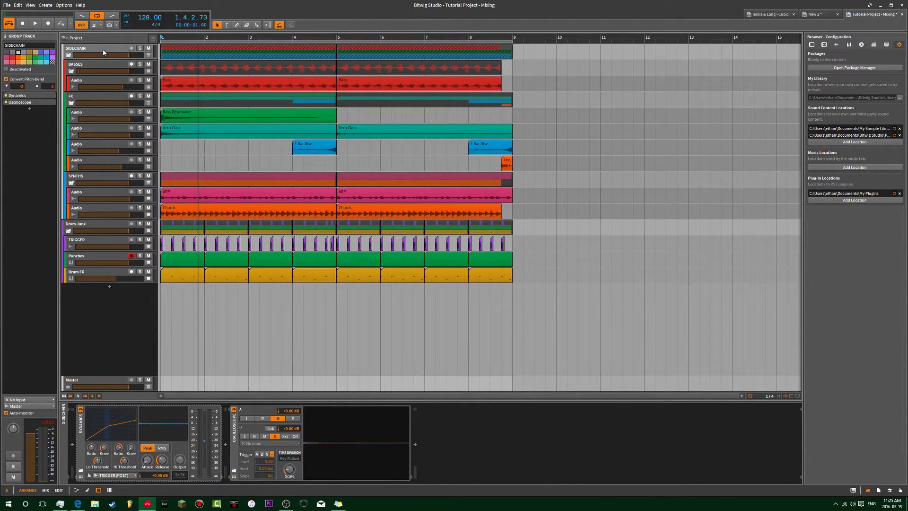
Show the Drum FX track's devices and play the track in solo, ending with it out of solo
{"action": "left_click", "coordinate": [69, 56]}
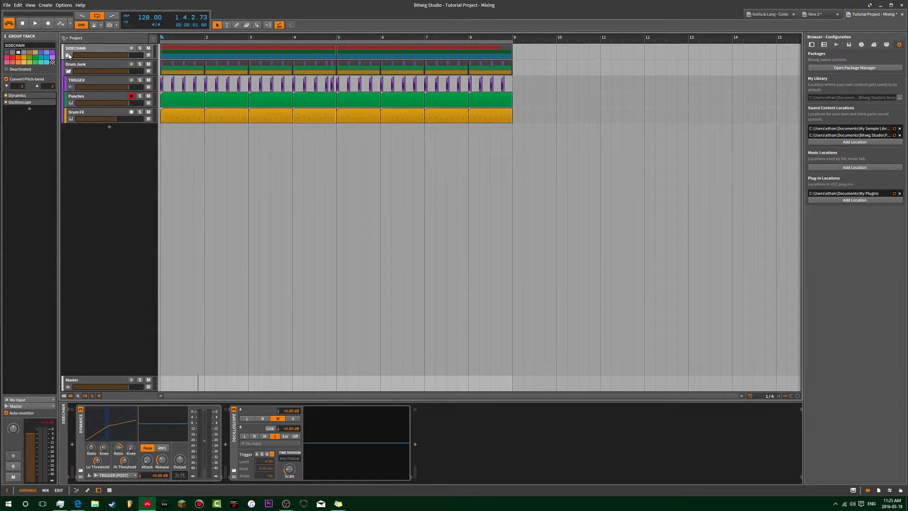
{"action": "left_click", "coordinate": [69, 55]}
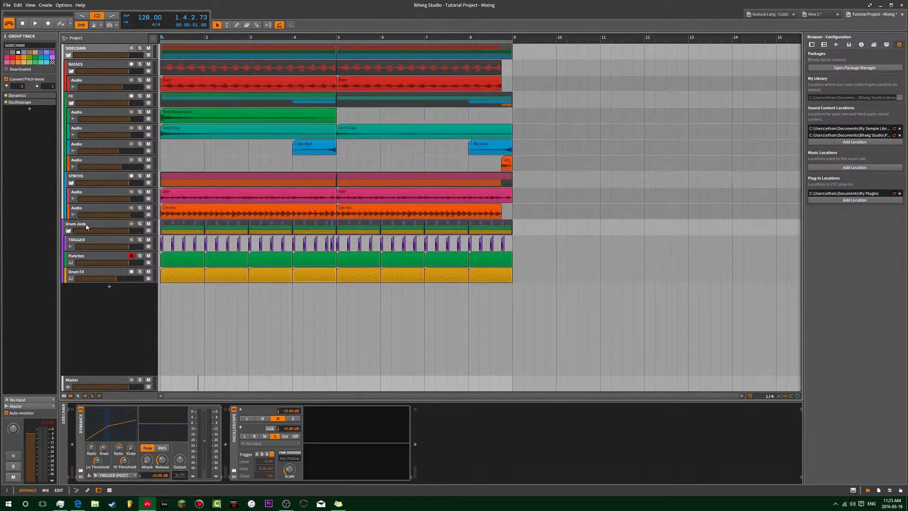
{"action": "left_click", "coordinate": [76, 257]}
{"action": "left_click", "coordinate": [77, 273]}
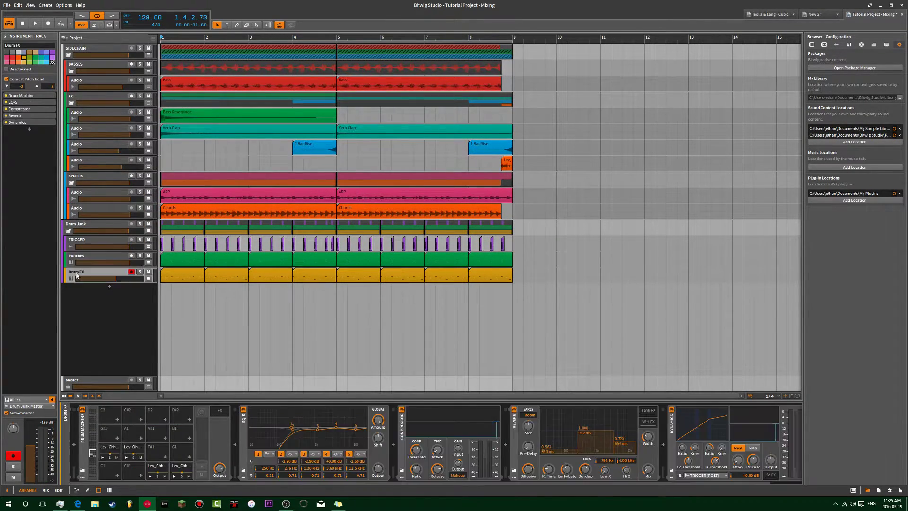
{"action": "key", "text": "space"}
{"action": "left_click", "coordinate": [140, 271]}
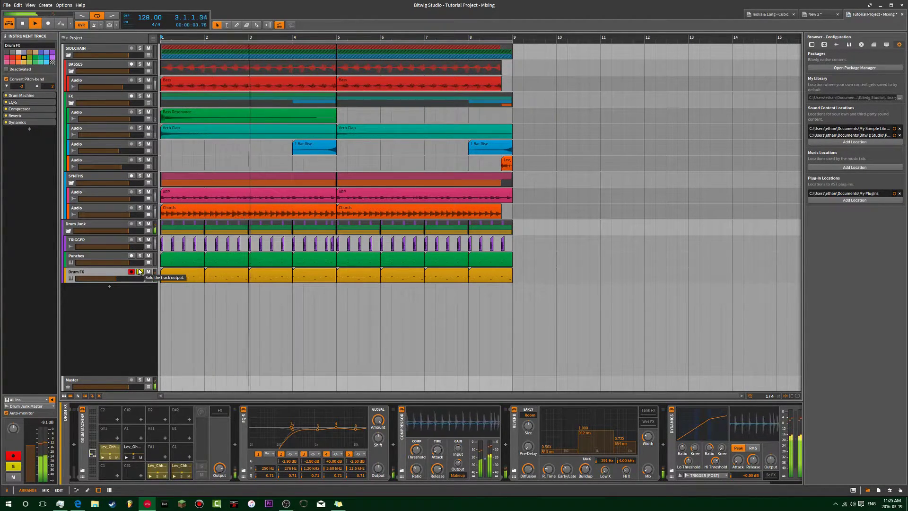
{"action": "left_click", "coordinate": [140, 271]}
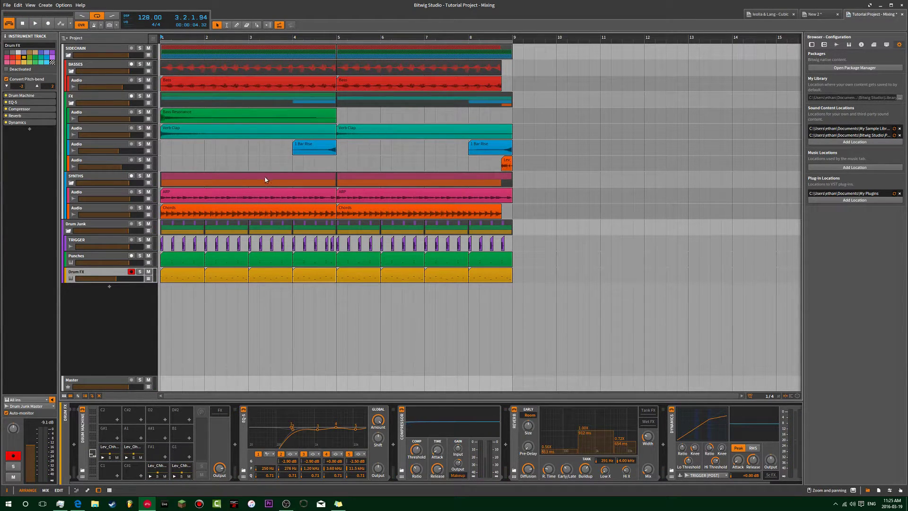
Play the full mix with the SIDECHAIN group's Dynamics on while viewing the Master track's Peak Limiter and Oscilloscope
{"action": "left_click", "coordinate": [92, 377]}
{"action": "key", "text": "space"}
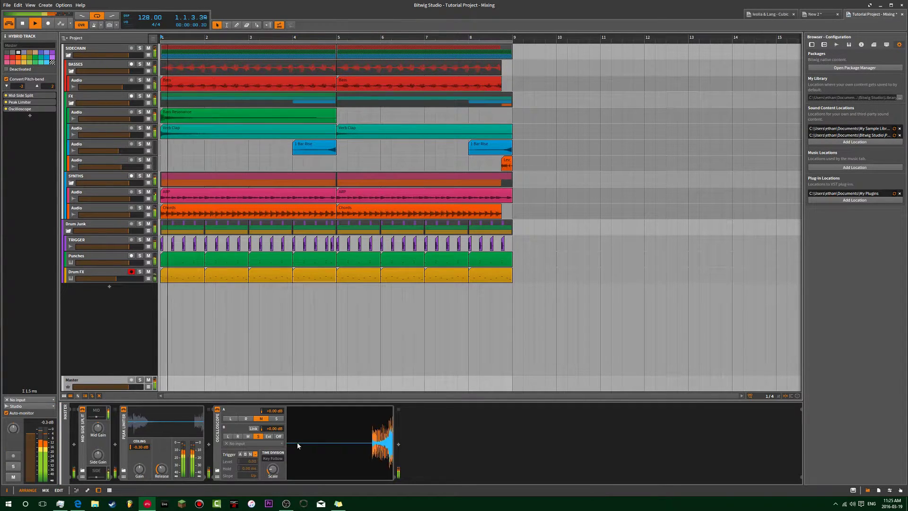
{"action": "key", "text": "space"}
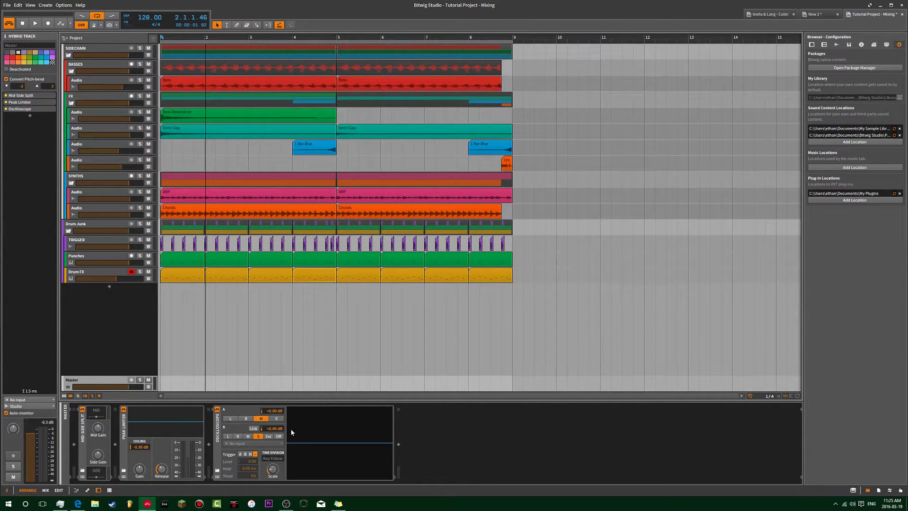
{"action": "left_click", "coordinate": [89, 47]}
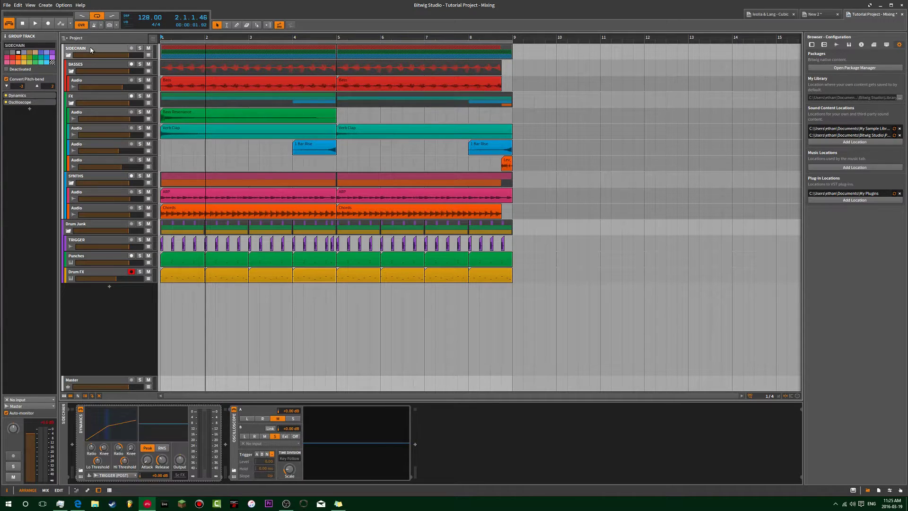
{"action": "left_click", "coordinate": [98, 277]}
{"action": "left_click", "coordinate": [93, 381]}
{"action": "key", "text": "space"}
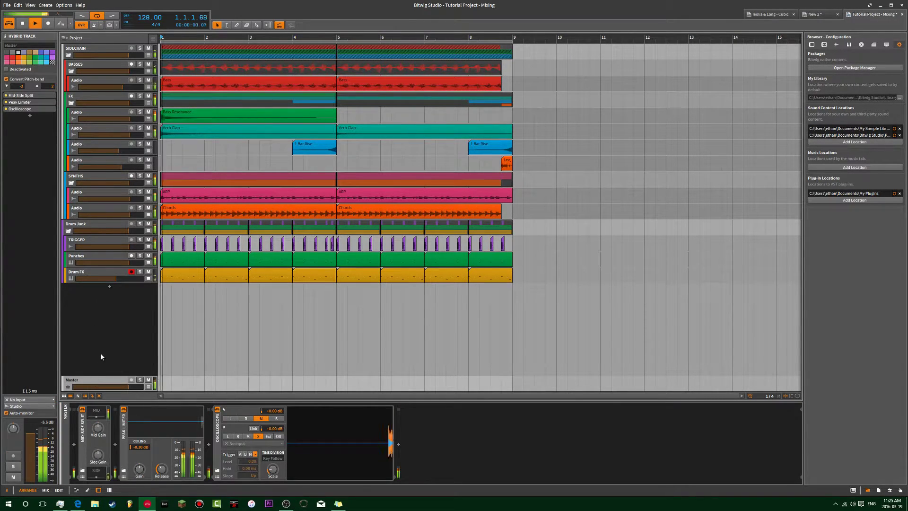
Turn off the SIDECHAIN group's Dynamics device, play the full mix, and freeze the waveform in the Master track's Oscilloscope
{"action": "left_click", "coordinate": [115, 50]}
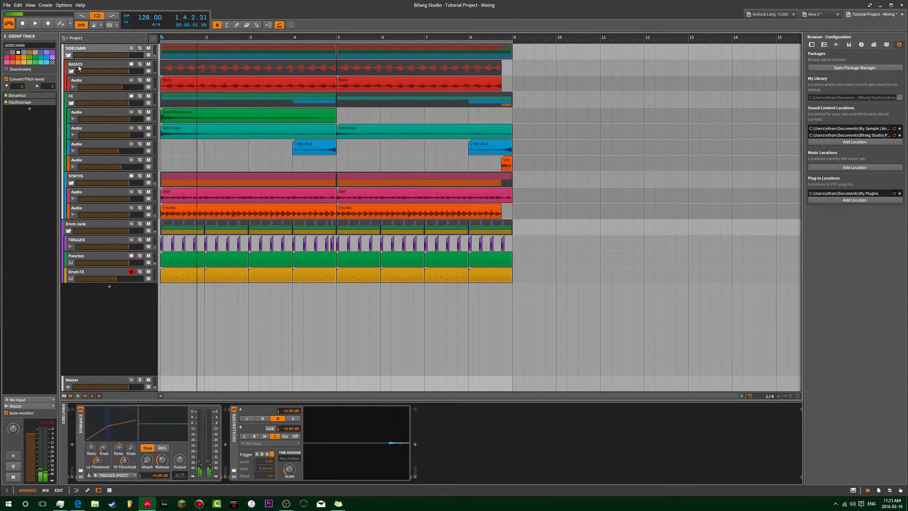
{"action": "left_click", "coordinate": [6, 96]}
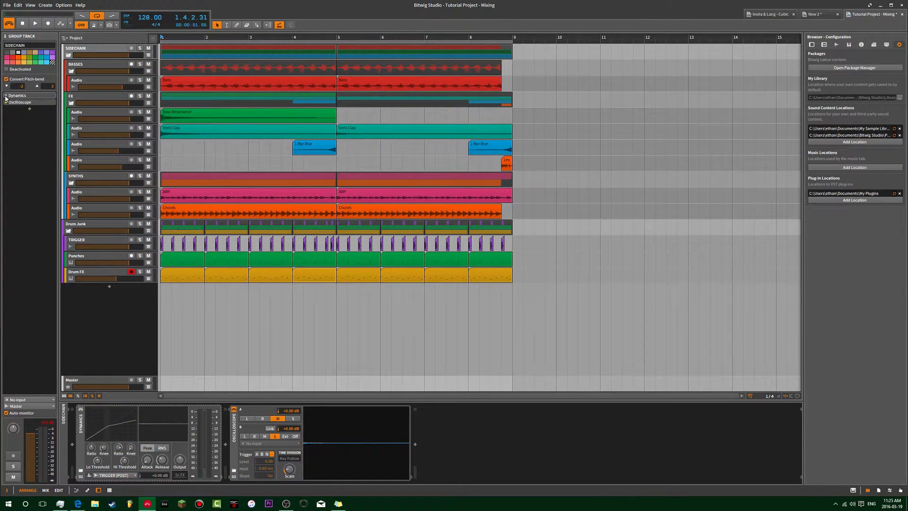
{"action": "left_click", "coordinate": [110, 381]}
{"action": "key", "text": "space"}
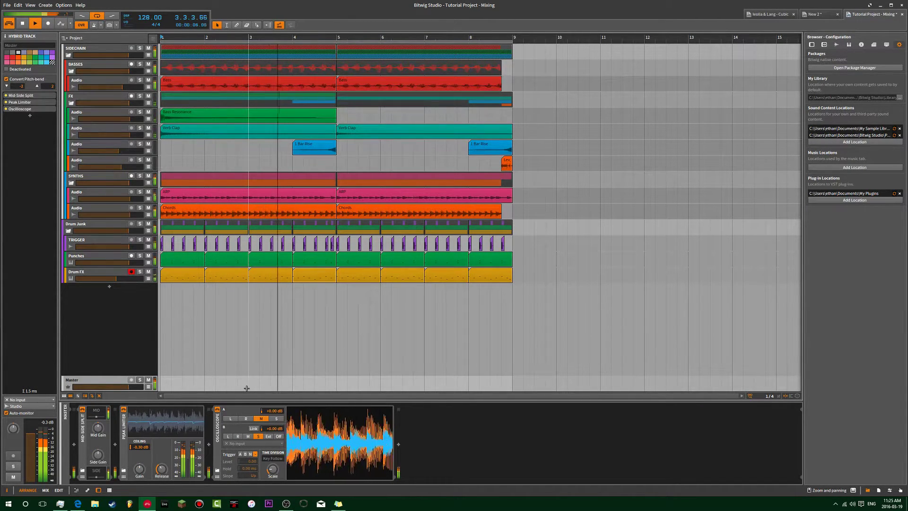
{"action": "key", "text": "space"}
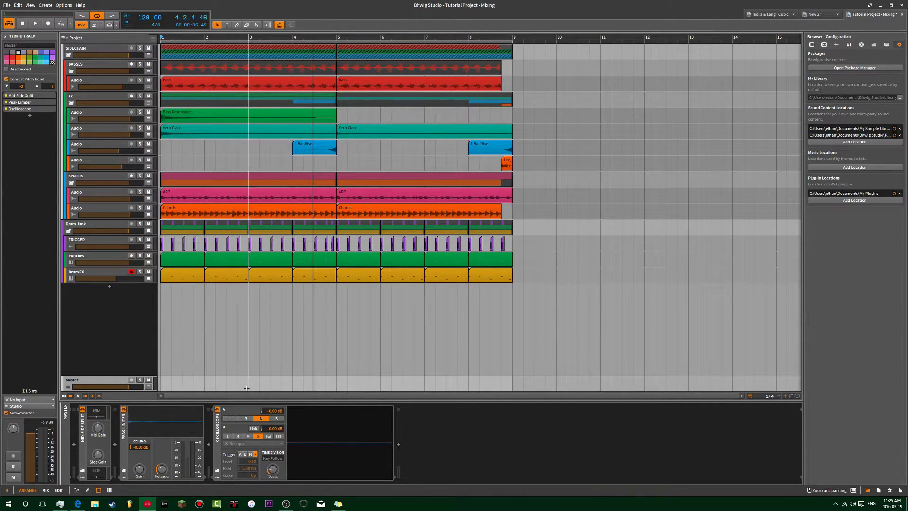
{"action": "key", "text": "space"}
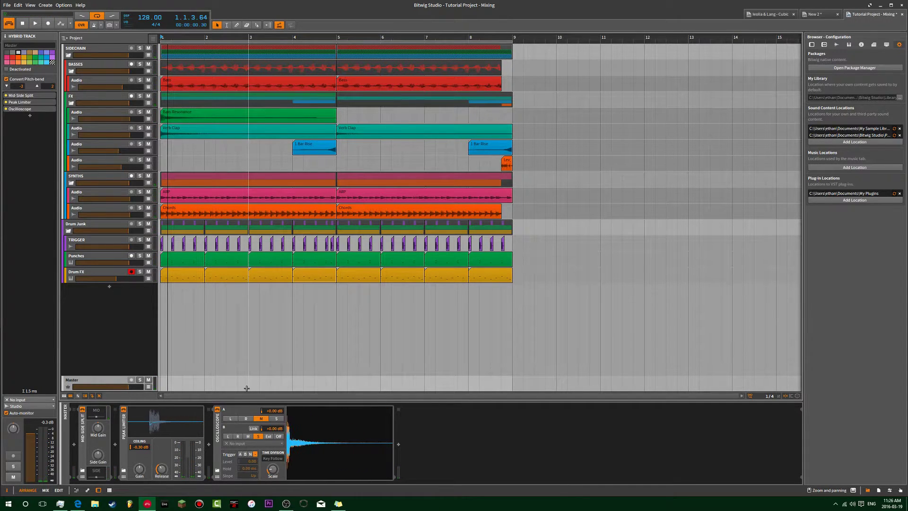
{"action": "key", "text": "space"}
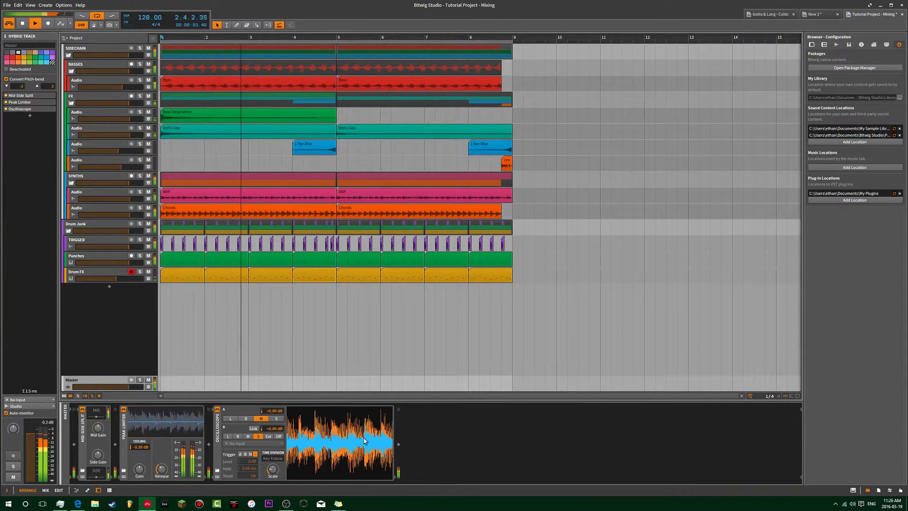
{"action": "left_click", "coordinate": [345, 444]}
{"action": "key", "text": "space"}
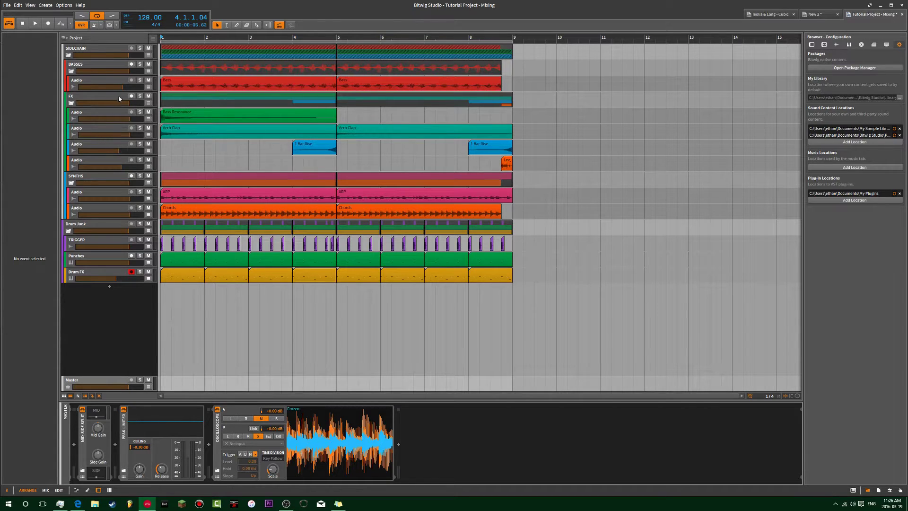
Turn the SIDECHAIN group's Dynamics device back on, replay the mix, and freeze the Master track's Oscilloscope for comparison
{"action": "left_click", "coordinate": [87, 54]}
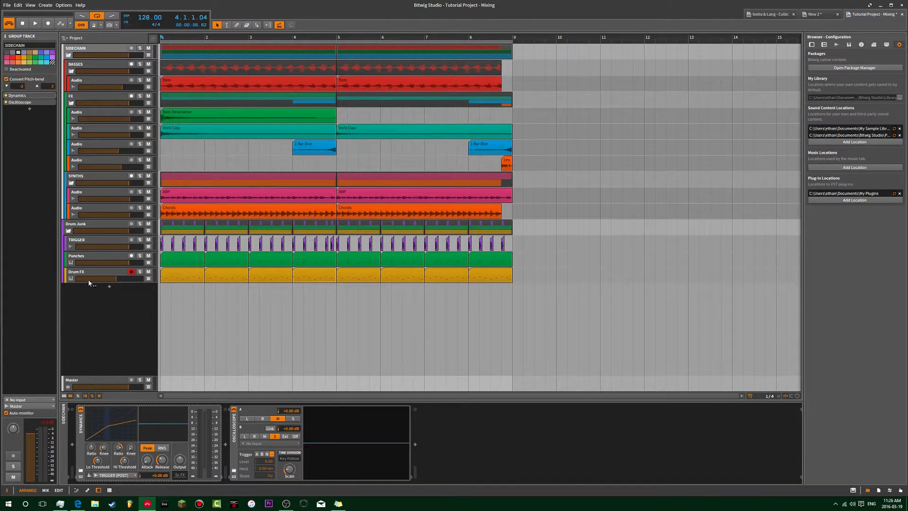
{"action": "left_click", "coordinate": [114, 376]}
{"action": "key", "text": "space"}
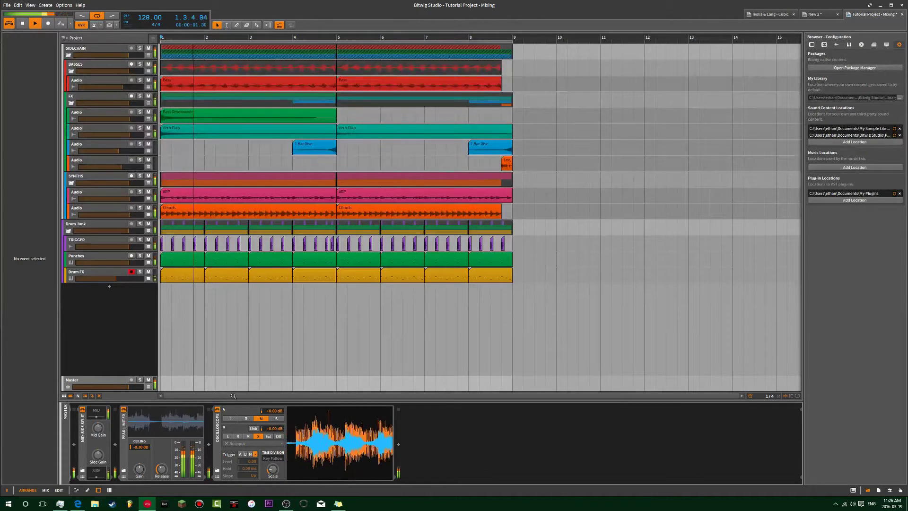
{"action": "left_click", "coordinate": [309, 422]}
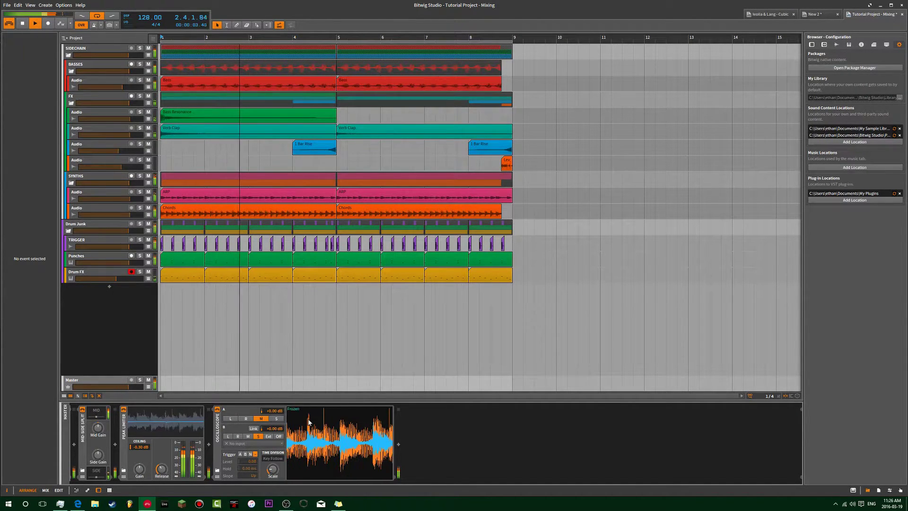
{"action": "key", "text": "space"}
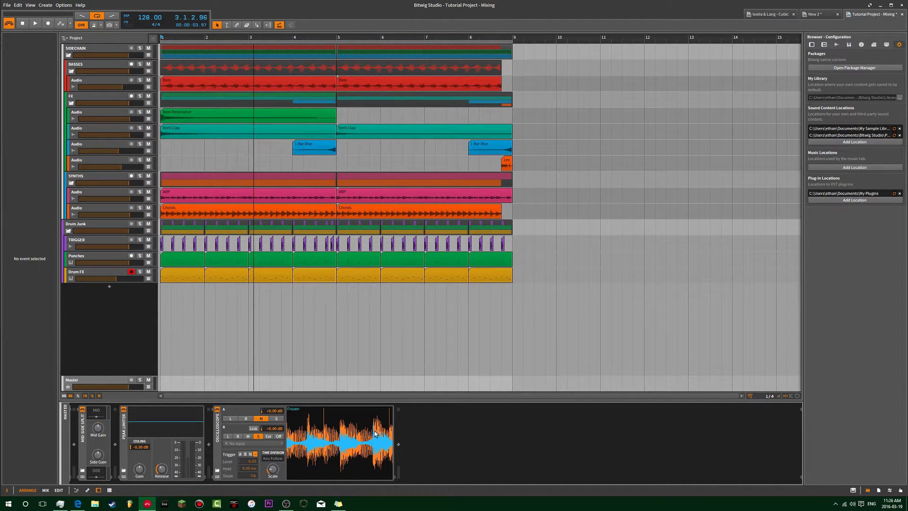
{"action": "mouse_move", "coordinate": [276, 466]}
{"action": "left_mouse_down"}
{"action": "mouse_move", "coordinate": [276, 456]}
{"action": "mouse_move", "coordinate": [276, 471]}
{"action": "left_mouse_up"}
{"action": "left_click", "coordinate": [160, 149]}
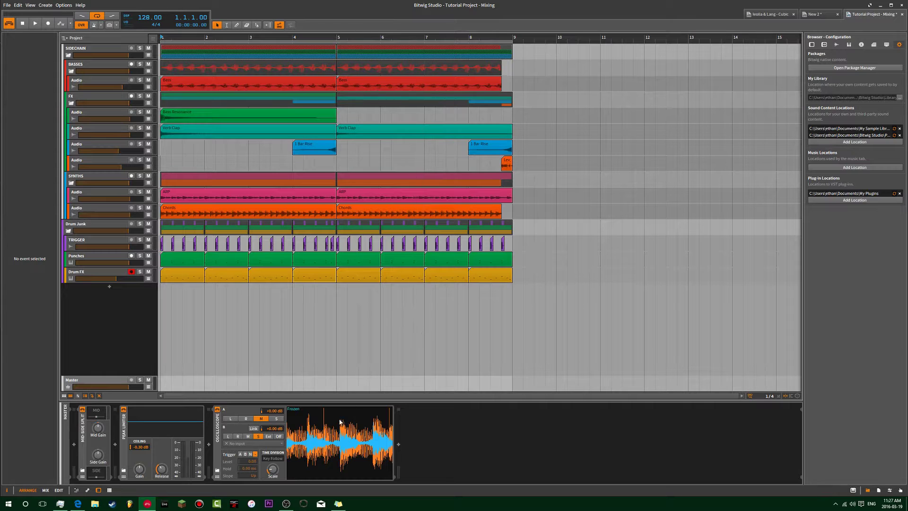
{"action": "left_click", "coordinate": [220, 426]}
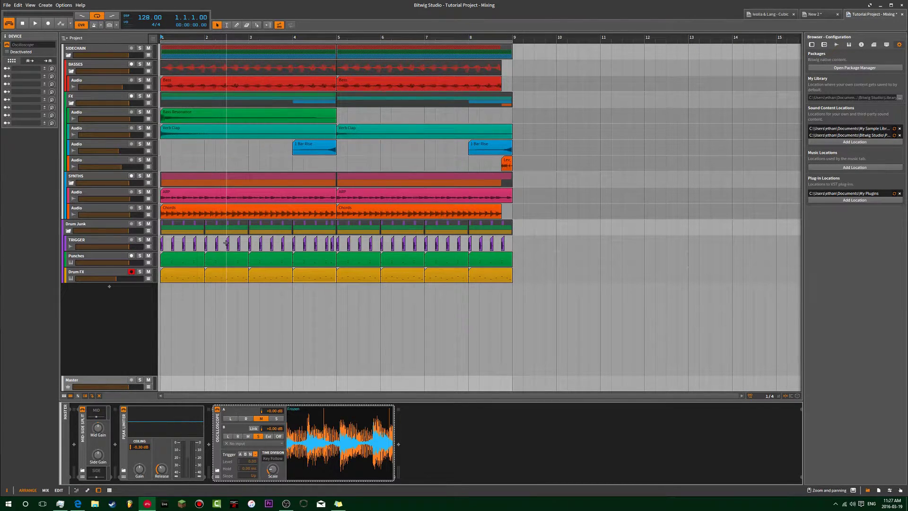
{"action": "left_click", "coordinate": [85, 325]}
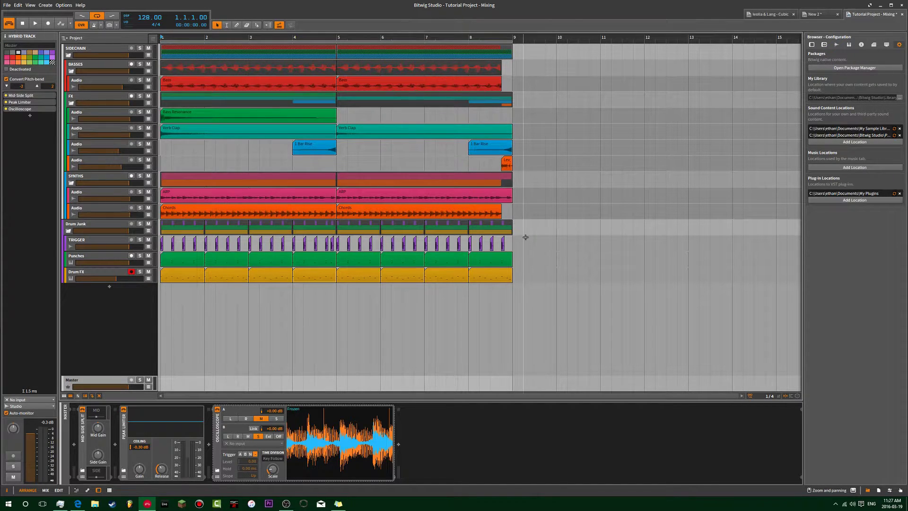
Solo the ARP and TRIGGER tracks, mute the Drum Junk group, and play them with the SIDECHAIN group's devices shown
{"action": "left_click", "coordinate": [88, 49]}
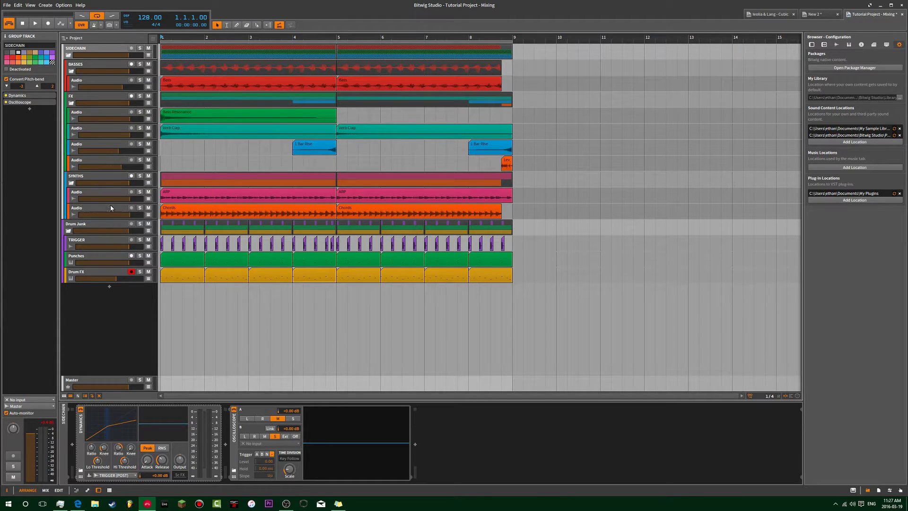
{"action": "left_click", "coordinate": [140, 191]}
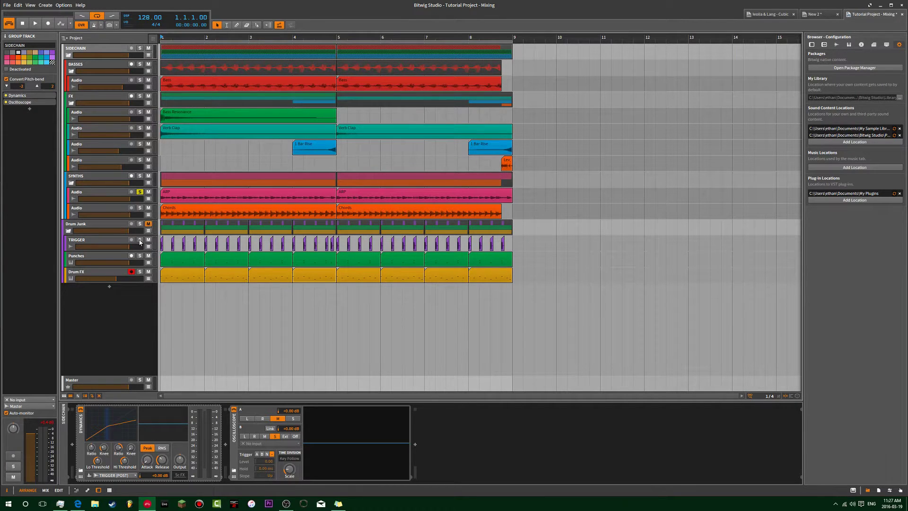
{"action": "key", "text": "space"}
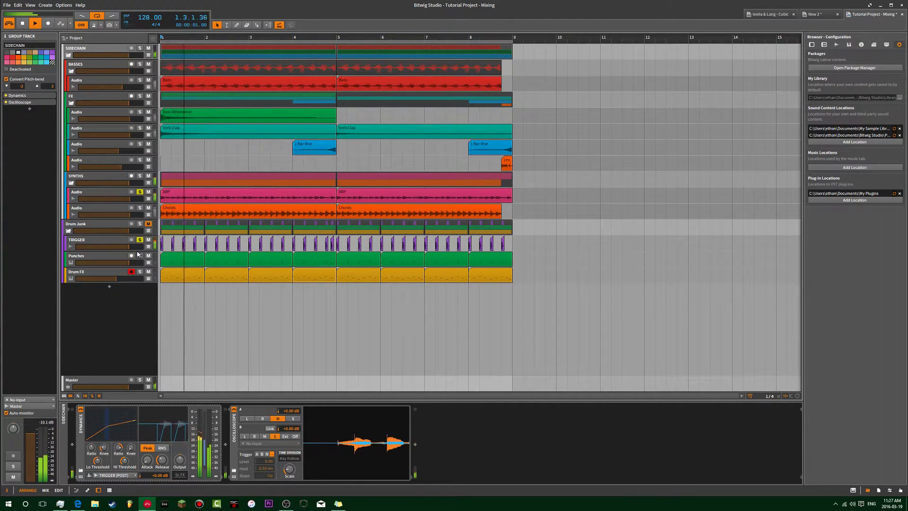
{"action": "key", "text": "space"}
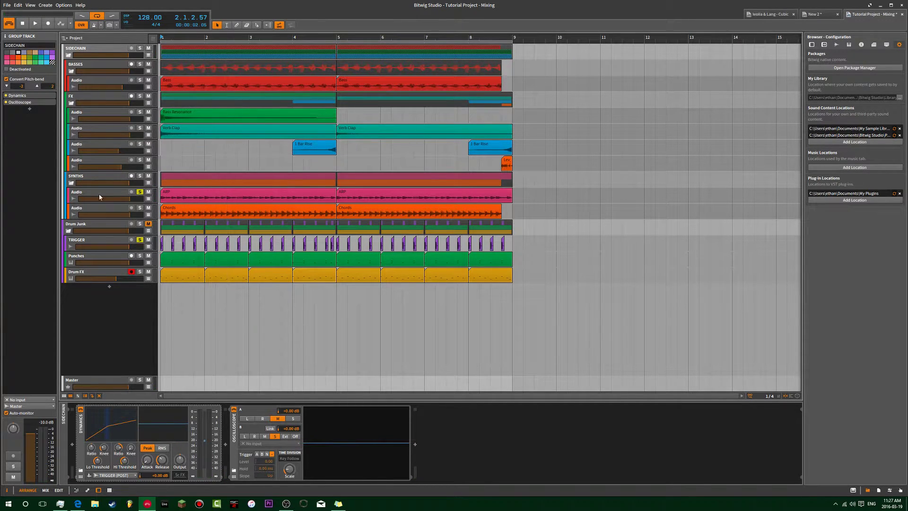
{"action": "key", "text": "space"}
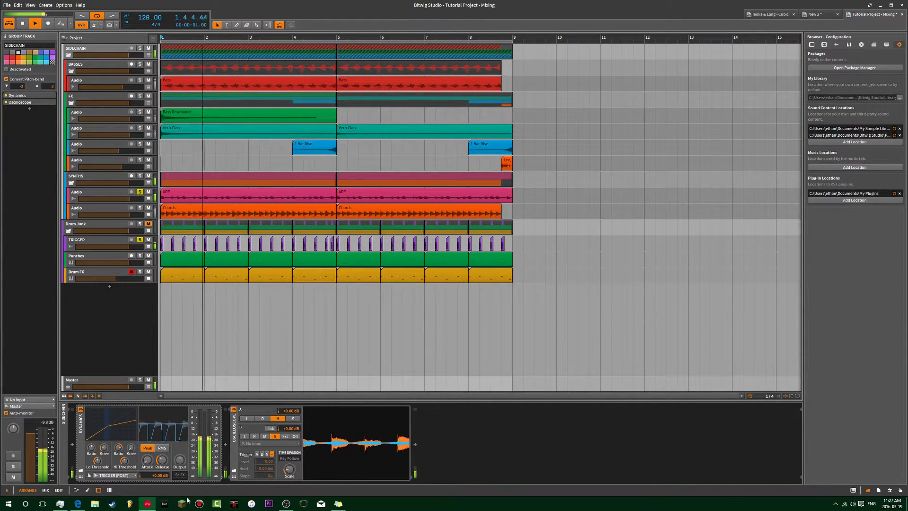
{"action": "key", "text": "space"}
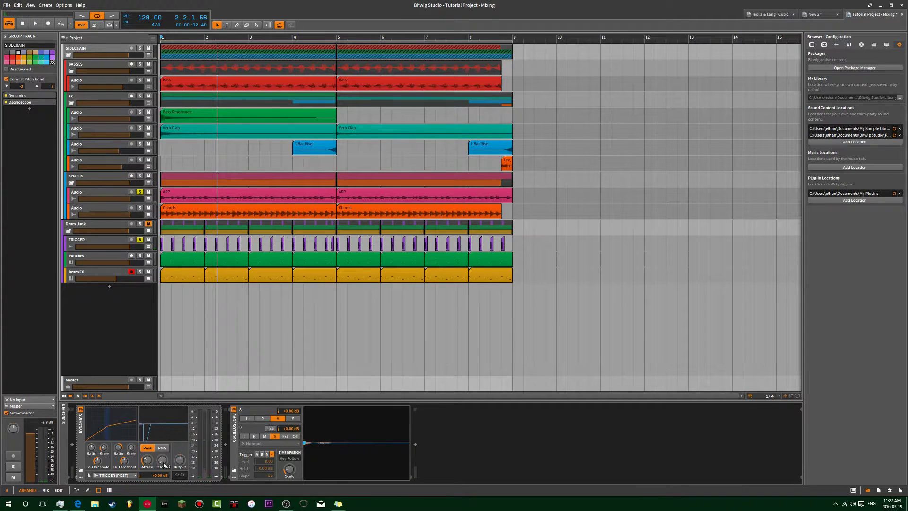
Replace the SIDECHAIN group's Dynamics device with a fresh Dynamics ahead of the Oscilloscope, and play the soloed tracks through it
{"action": "left_click", "coordinate": [91, 449]}
{"action": "key", "text": "Delete"}
{"action": "left_click", "coordinate": [71, 446]}
{"action": "type", "text": "dyn"}
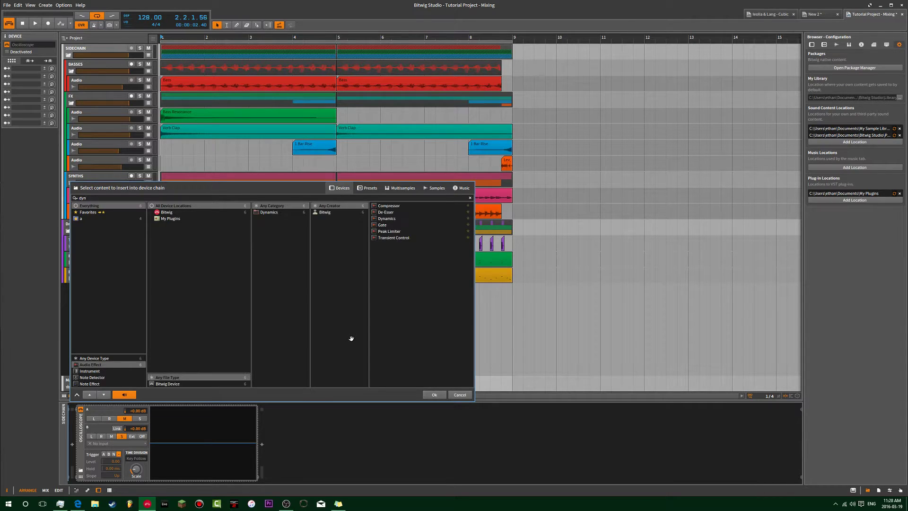
{"action": "double_click", "coordinate": [396, 217]}
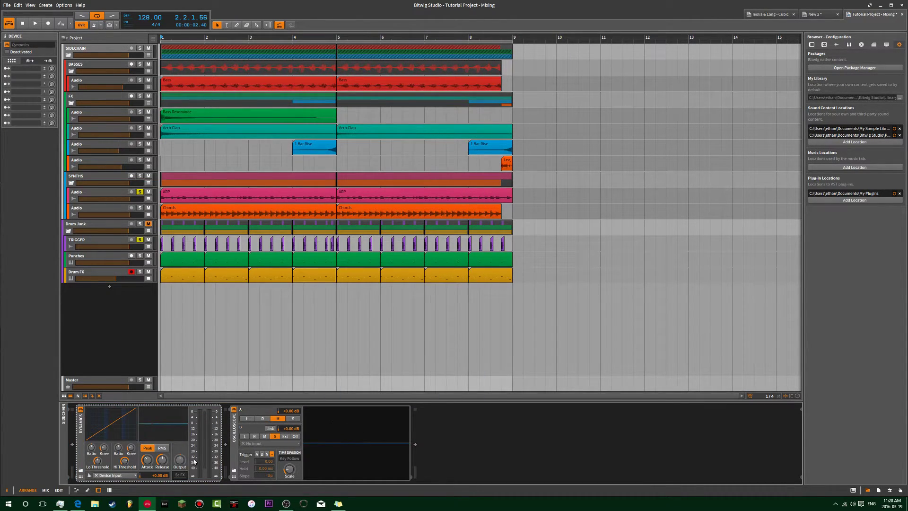
{"action": "key", "text": "space"}
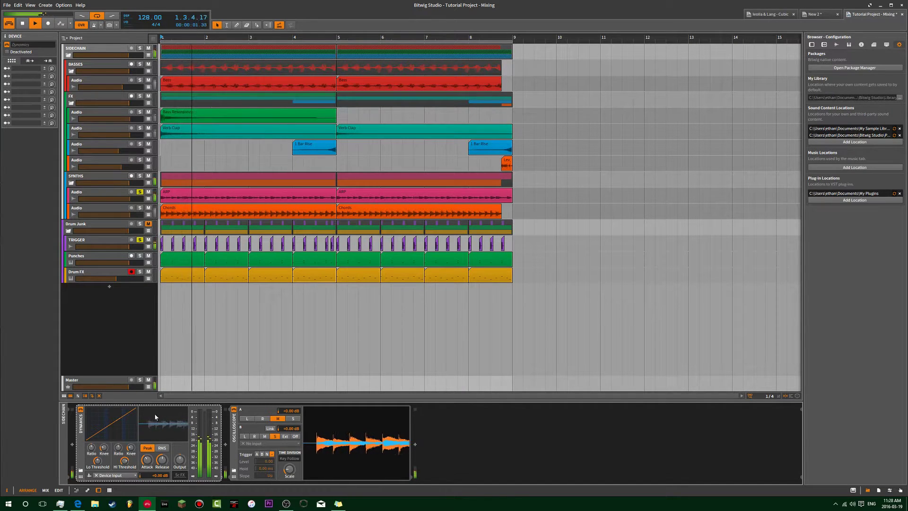
{"action": "key", "text": "space"}
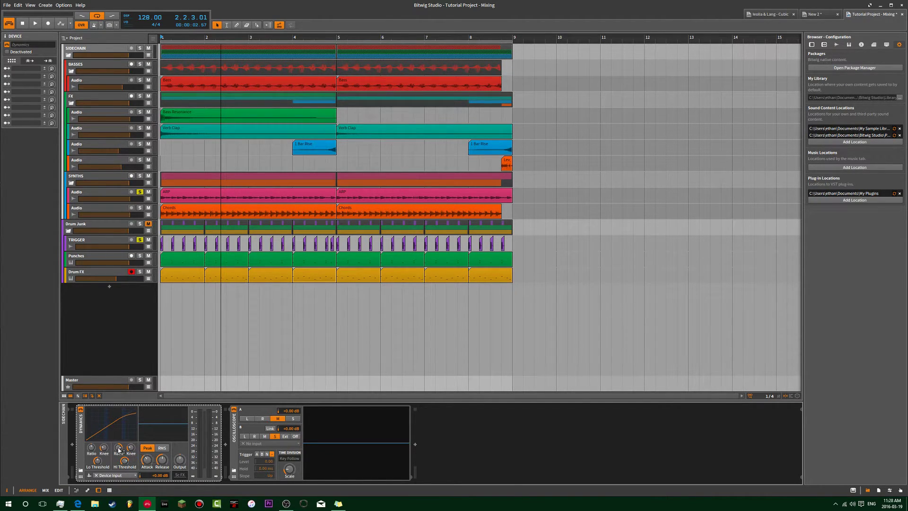
Try out the new Dynamics device's high ratio and set its high threshold to 0 dB
{"action": "mouse_move", "coordinate": [118, 450]}
{"action": "mouse_move", "coordinate": [125, 466]}
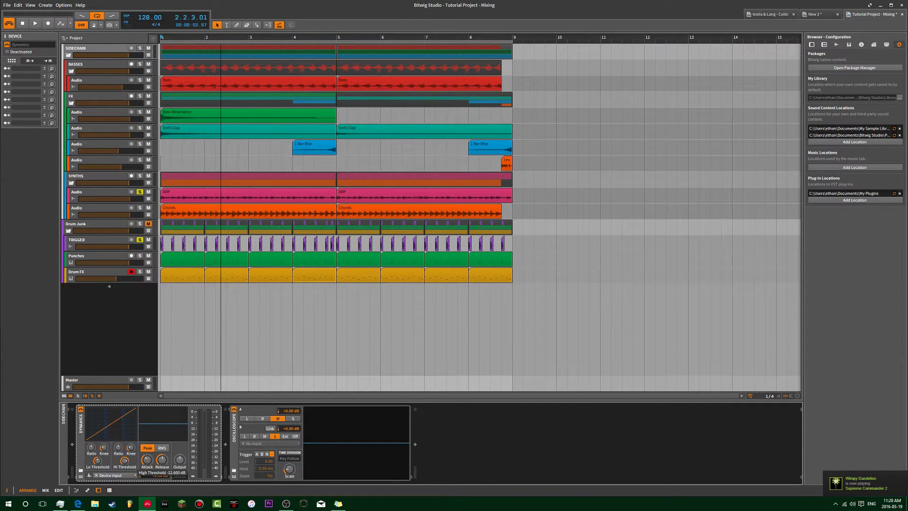
{"action": "left_click_drag", "start_coordinate": [126, 463], "coordinate": [125, 461]}
{"action": "mouse_move", "coordinate": [125, 463]}
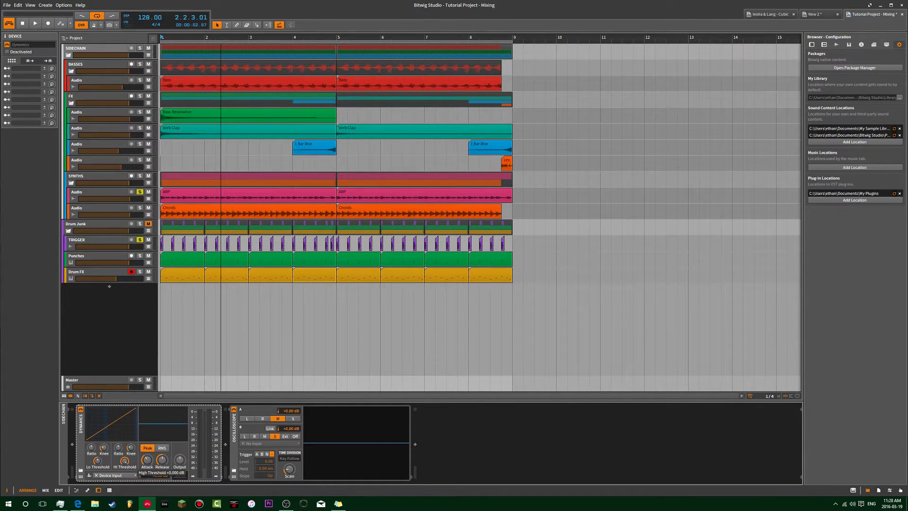
Try out several high threshold settings on the Dynamics device and raise its high ratio to about 1:1.16
{"action": "left_click_drag", "start_coordinate": [124, 460], "coordinate": [124, 459]}
{"action": "double_click", "coordinate": [124, 460]}
{"action": "mouse_move", "coordinate": [127, 461]}
{"action": "left_click_drag", "start_coordinate": [127, 462], "coordinate": [128, 464]}
{"action": "left_click_drag", "start_coordinate": [119, 447], "coordinate": [124, 461]}
{"action": "mouse_move", "coordinate": [124, 460]}
{"action": "left_mouse_down"}
{"action": "mouse_move", "coordinate": [125, 468]}
{"action": "mouse_move", "coordinate": [125, 459]}
{"action": "left_mouse_up"}
{"action": "left_click_drag", "start_coordinate": [126, 460], "coordinate": [118, 438]}
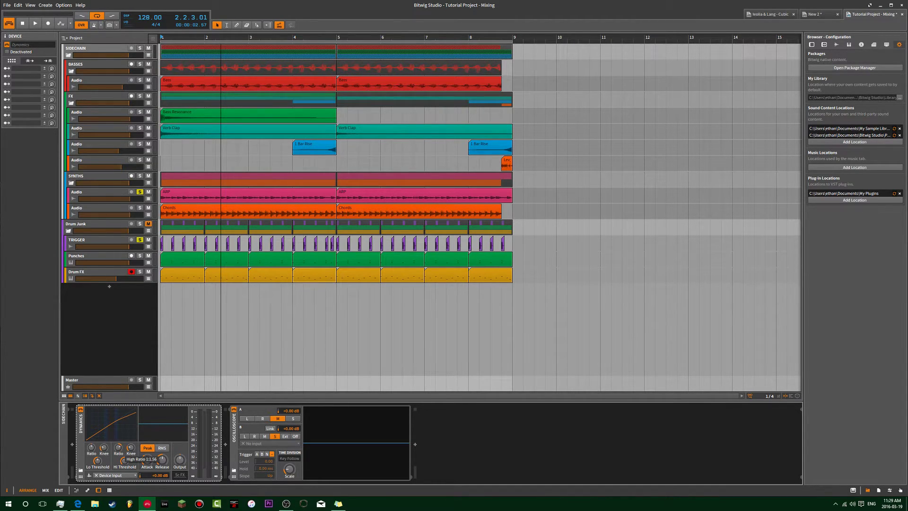
Return the high ratio to 1:1 and play the soloed tracks while lowering the high threshold to about -49 dB
{"action": "left_click_drag", "start_coordinate": [119, 447], "coordinate": [118, 449]}
{"action": "key", "text": "space"}
{"action": "left_click_drag", "start_coordinate": [127, 460], "coordinate": [124, 466]}
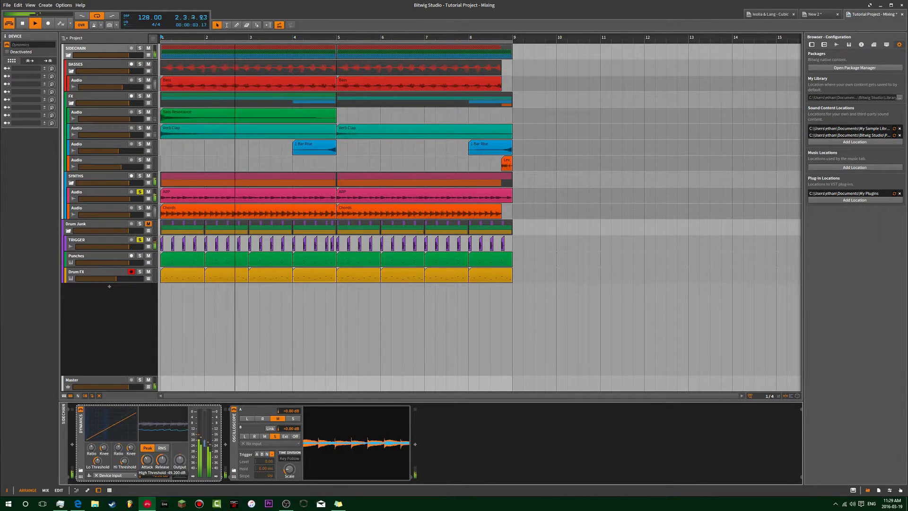
Stop playback and set the Dynamics device's sidechain source to TRIGGER (POST) from the Drum Junk group
{"action": "left_click", "coordinate": [126, 474]}
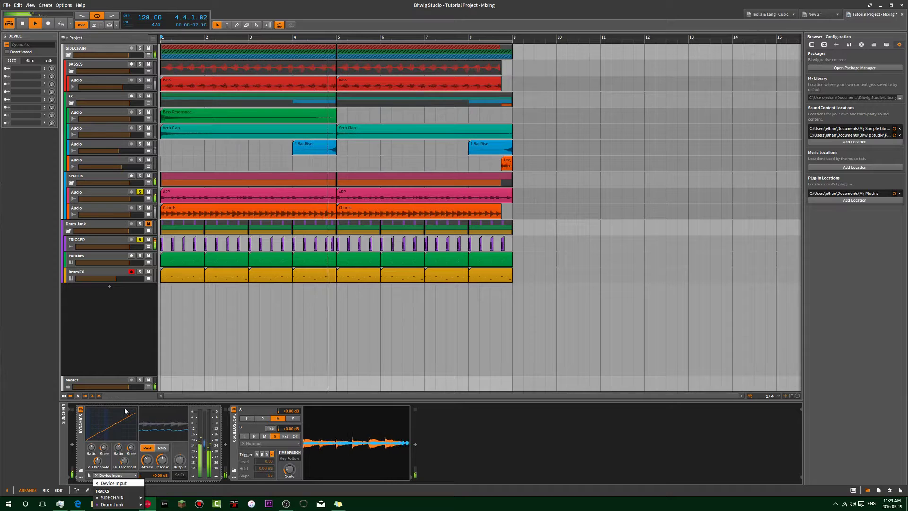
{"action": "left_click", "coordinate": [125, 448]}
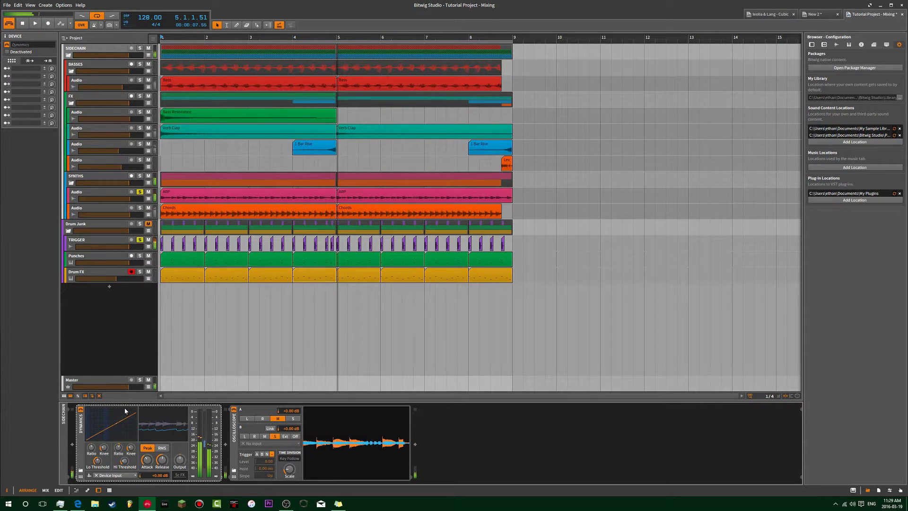
{"action": "left_click", "coordinate": [116, 475]}
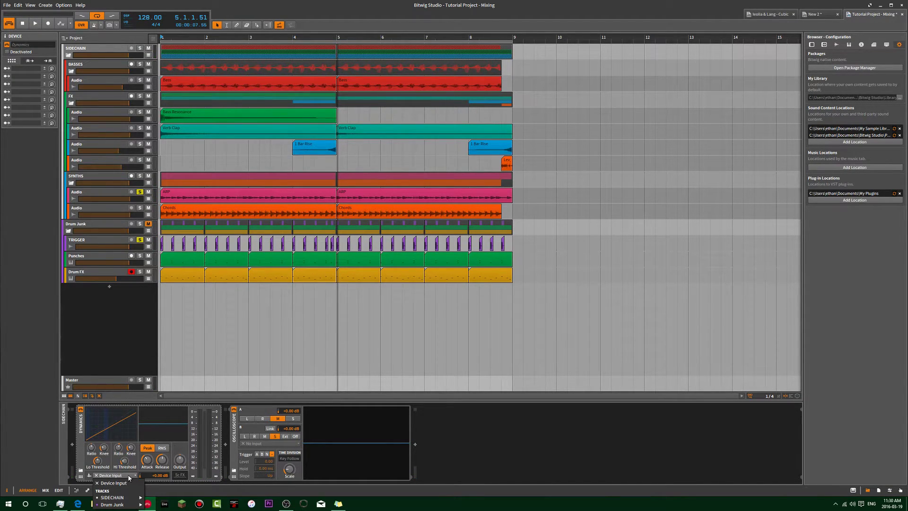
{"action": "mouse_move", "coordinate": [126, 505]}
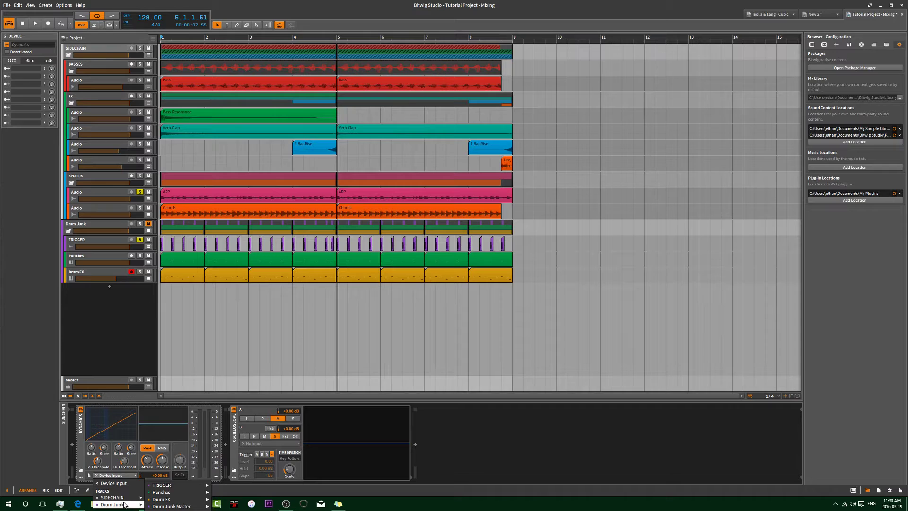
{"action": "mouse_move", "coordinate": [201, 486]}
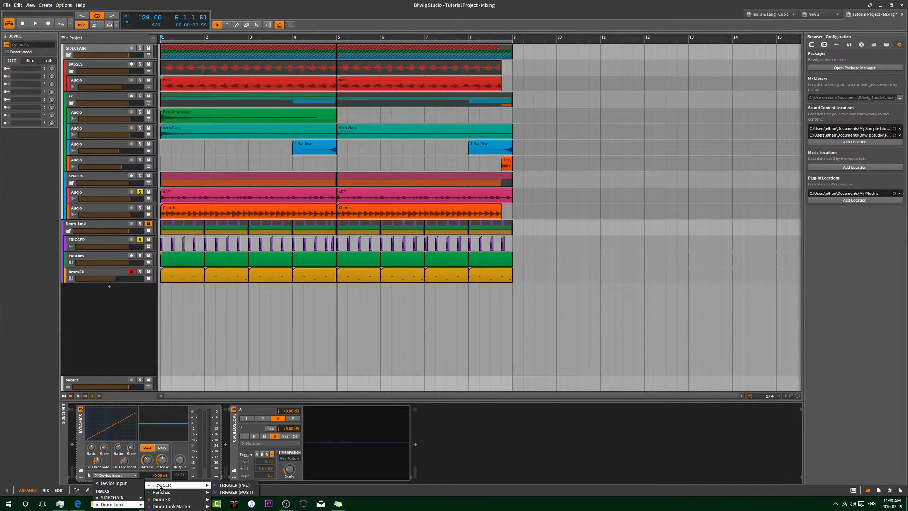
{"action": "left_click", "coordinate": [236, 492]}
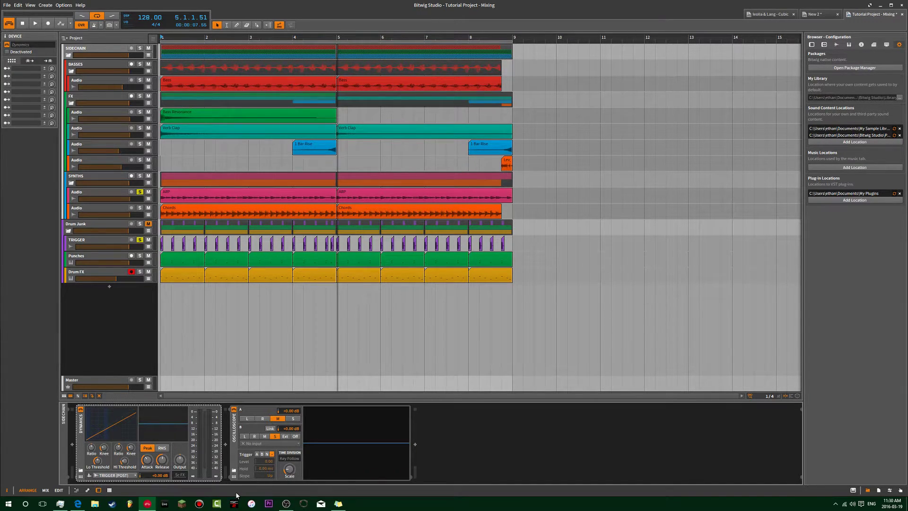
Check the device chains of the TRIGGER track and BASSES group, and return to the SIDECHAIN group's devices
{"action": "left_click", "coordinate": [106, 241]}
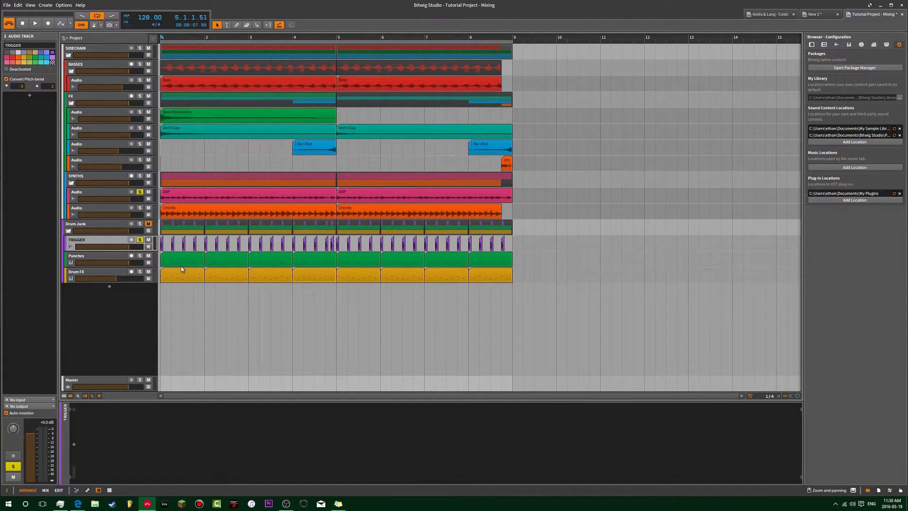
{"action": "left_click", "coordinate": [102, 66]}
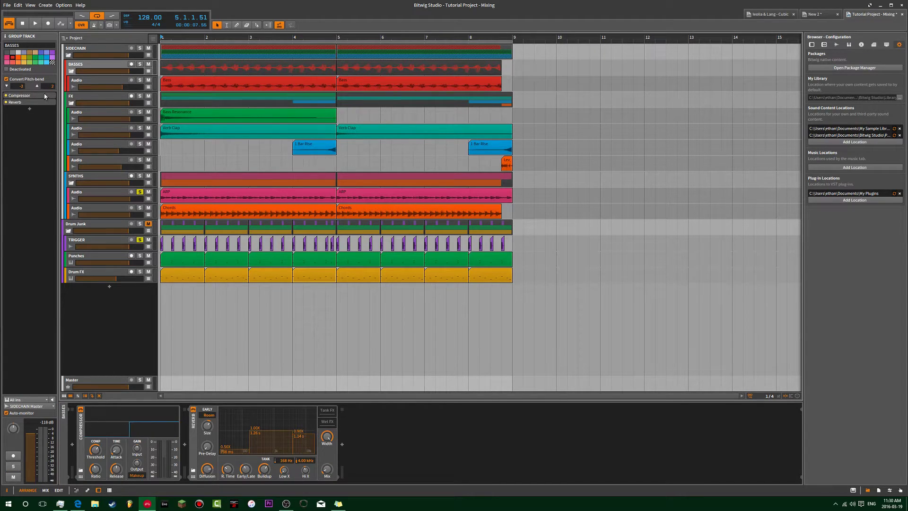
{"action": "left_click", "coordinate": [87, 49]}
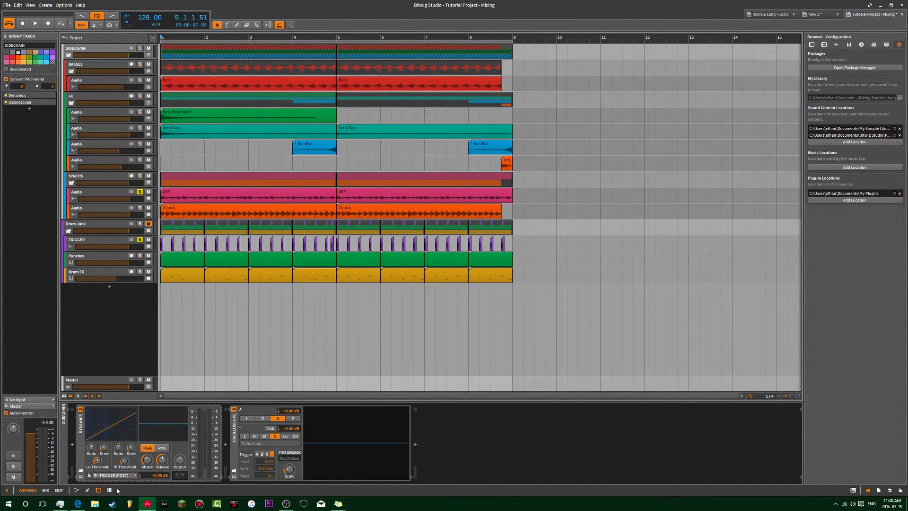
Play the soloed tracks while raising the Dynamics high ratio to 1:Infinity and lowering the high threshold
{"action": "key", "text": "space"}
{"action": "left_click_drag", "start_coordinate": [118, 449], "coordinate": [118, 409]}
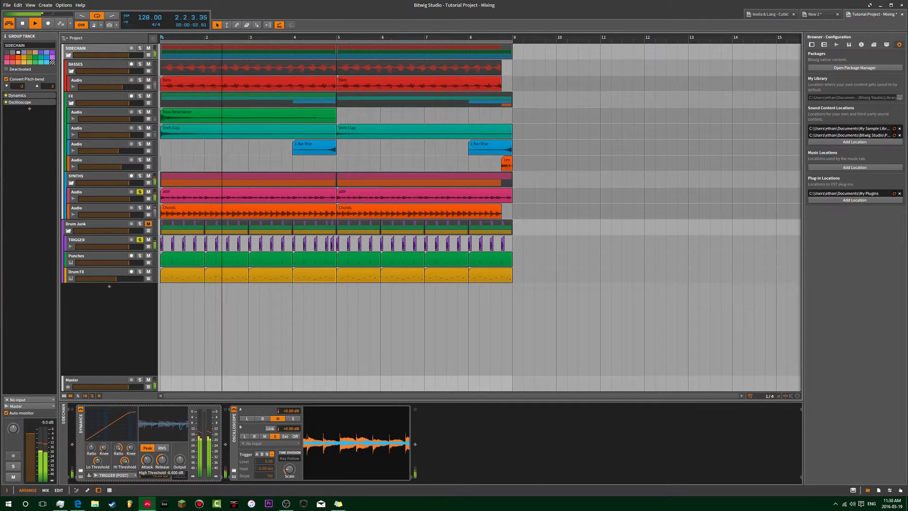
{"action": "left_click_drag", "start_coordinate": [124, 461], "coordinate": [125, 471]}
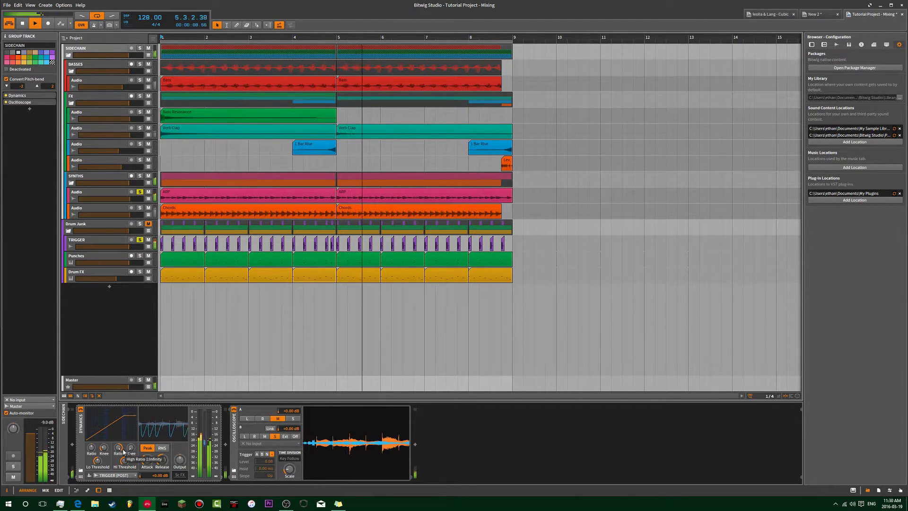
{"action": "left_click_drag", "start_coordinate": [119, 447], "coordinate": [124, 462]}
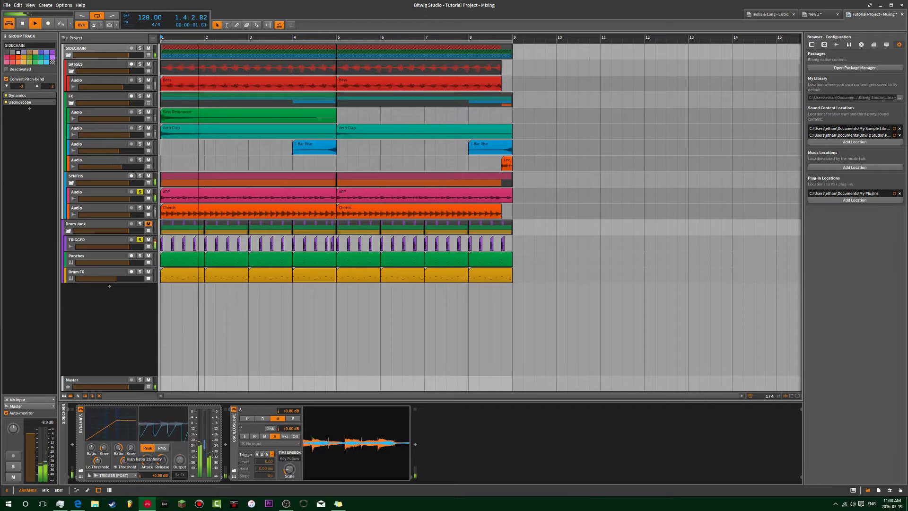
Compare a high ratio of about 1:2.90 with the maximum ratio during playback, trying high thresholds down to -25 dB
{"action": "left_click_drag", "start_coordinate": [119, 448], "coordinate": [118, 445]}
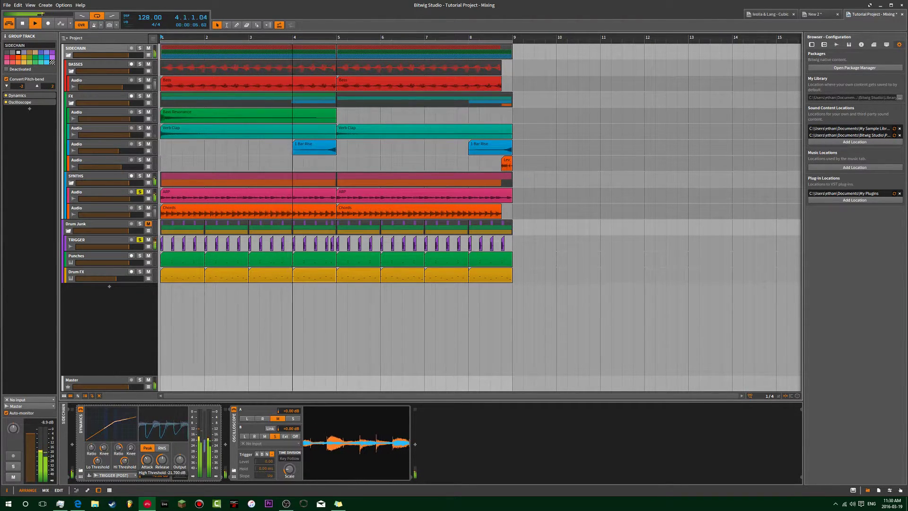
{"action": "left_click_drag", "start_coordinate": [123, 459], "coordinate": [124, 459]}
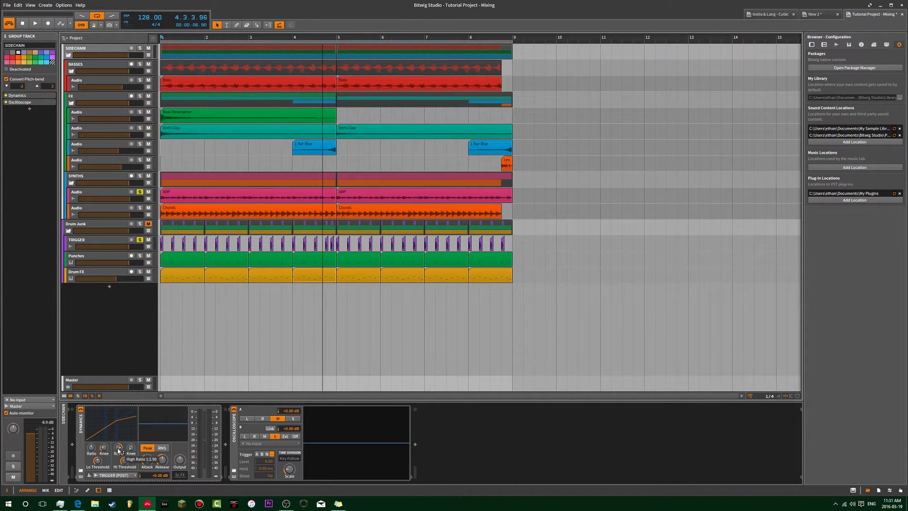
{"action": "left_click_drag", "start_coordinate": [118, 450], "coordinate": [118, 450]}
{"action": "key", "text": "space"}
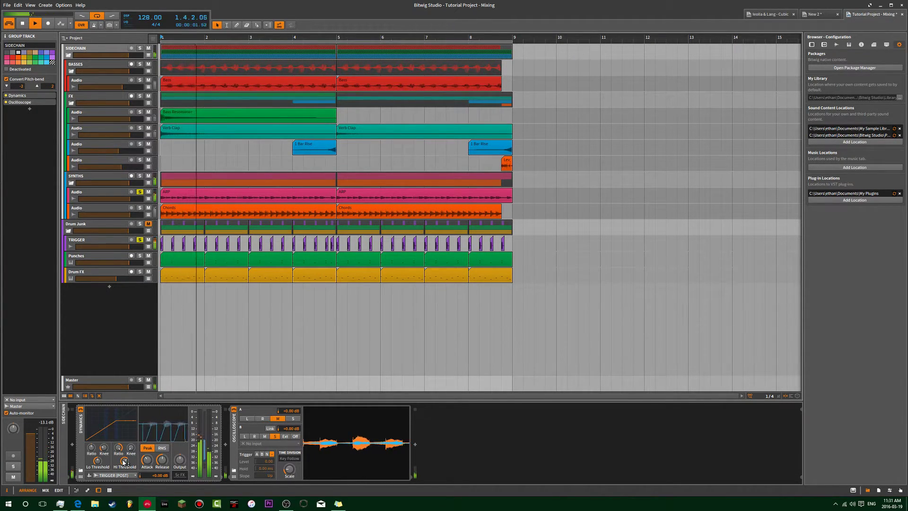
{"action": "mouse_move", "coordinate": [124, 462]}
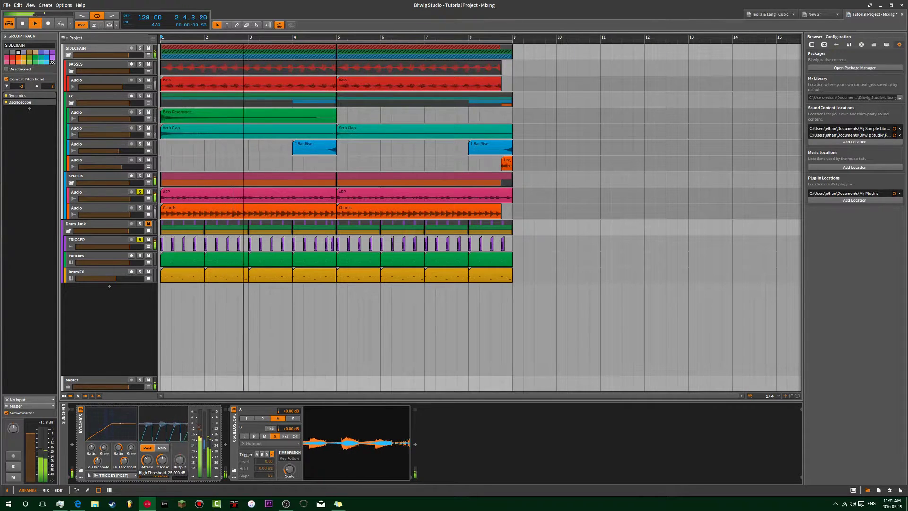
{"action": "mouse_move", "coordinate": [124, 461]}
{"action": "left_mouse_down"}
{"action": "mouse_move", "coordinate": [118, 425]}
{"action": "mouse_move", "coordinate": [119, 457]}
{"action": "left_mouse_up"}
{"action": "key", "text": "space"}
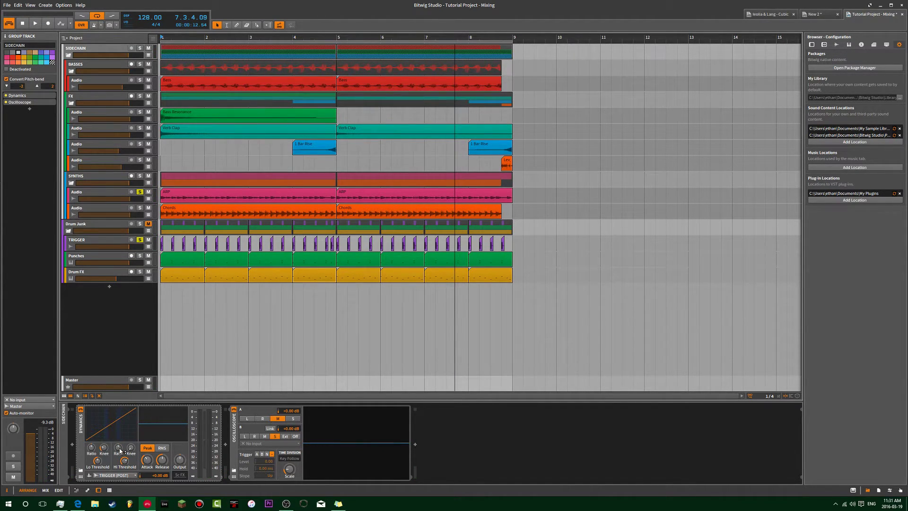
Replay the tracks with a strong high ratio while lowering the high threshold, and return the ratio to 1:1
{"action": "key", "text": "space"}
{"action": "left_click_drag", "start_coordinate": [124, 460], "coordinate": [125, 465]}
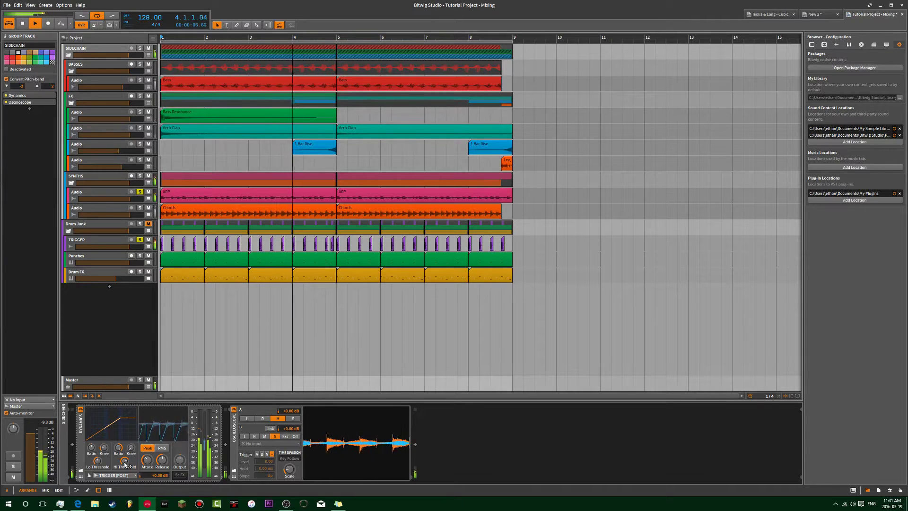
{"action": "mouse_move", "coordinate": [118, 447]}
{"action": "left_mouse_down"}
{"action": "mouse_move", "coordinate": [124, 478]}
{"action": "mouse_move", "coordinate": [118, 428]}
{"action": "mouse_move", "coordinate": [124, 473]}
{"action": "mouse_move", "coordinate": [120, 443]}
{"action": "mouse_move", "coordinate": [121, 451]}
{"action": "left_mouse_up"}
{"action": "key", "text": "space"}
Raise the Dynamics high ratio to a moderate compression and set the high threshold to -24 dB
{"action": "mouse_move", "coordinate": [121, 450]}
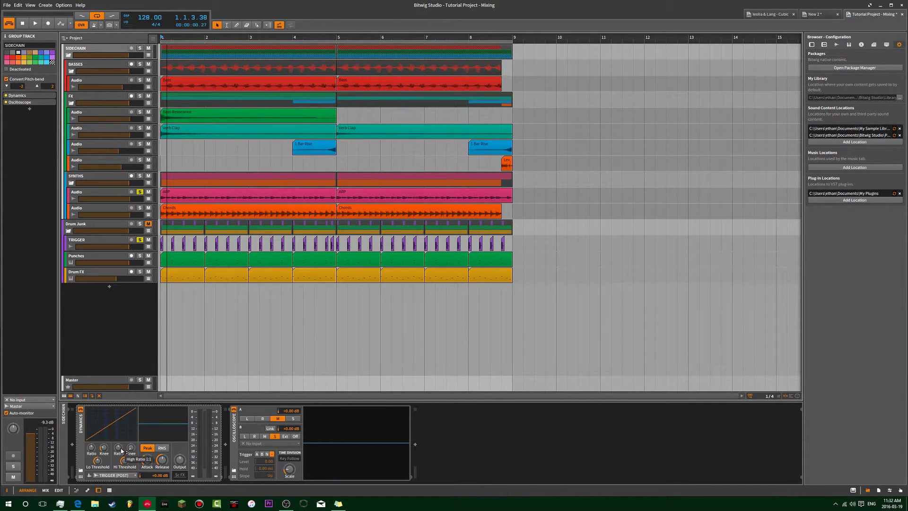
{"action": "mouse_move", "coordinate": [121, 448]}
{"action": "left_mouse_down"}
{"action": "mouse_move", "coordinate": [121, 435]}
{"action": "mouse_move", "coordinate": [123, 467]}
{"action": "mouse_move", "coordinate": [118, 449]}
{"action": "left_mouse_up"}
{"action": "left_click_drag", "start_coordinate": [117, 449], "coordinate": [117, 449]}
{"action": "left_click_drag", "start_coordinate": [117, 449], "coordinate": [116, 451]}
{"action": "left_click_drag", "start_coordinate": [124, 461], "coordinate": [125, 465]}
{"action": "mouse_move", "coordinate": [104, 467]}
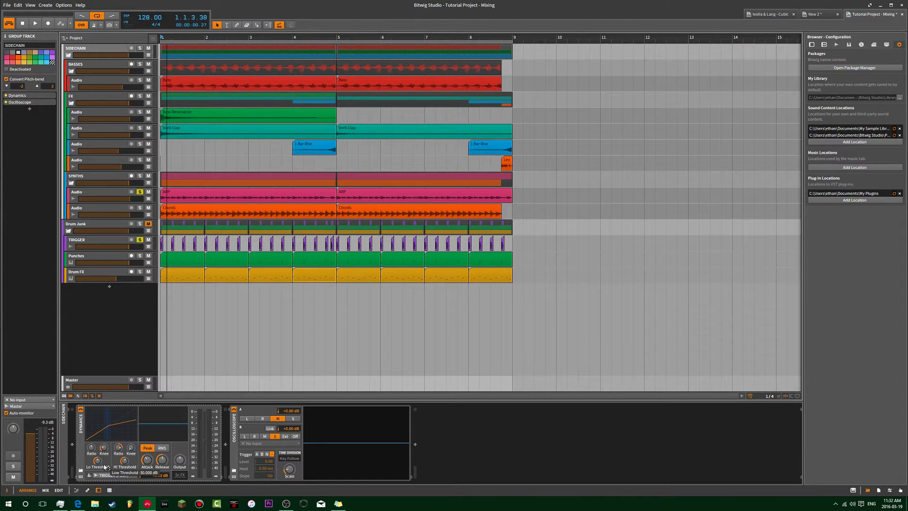
{"action": "left_click_drag", "start_coordinate": [124, 461], "coordinate": [125, 453]}
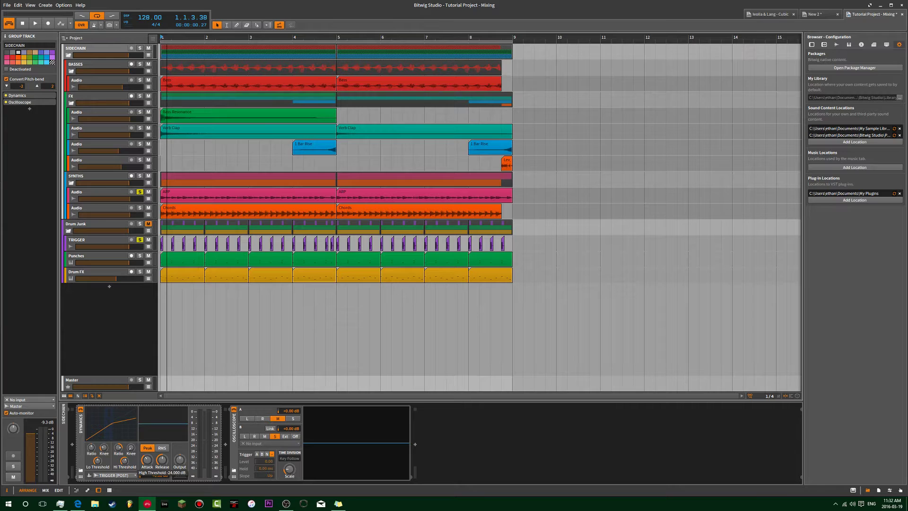
Set the Dynamics high knee to +24 dB and replay the opening bars several times
{"action": "left_click_drag", "start_coordinate": [131, 447], "coordinate": [131, 437]}
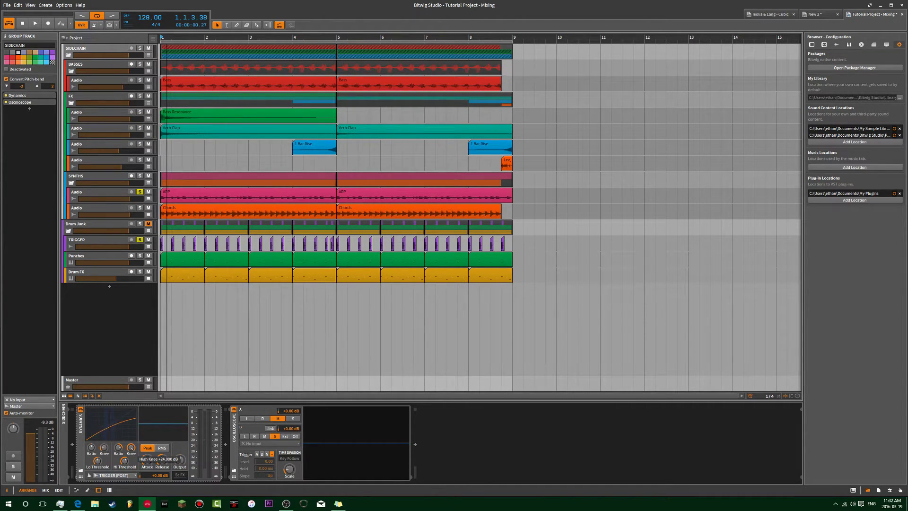
{"action": "key", "text": "space"}
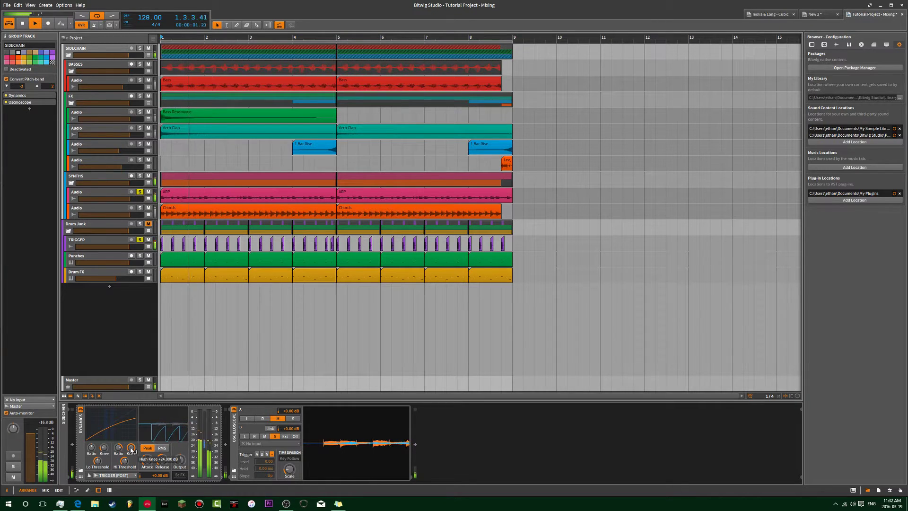
{"action": "key", "text": "space"}
{"action": "key", "text": "space"}
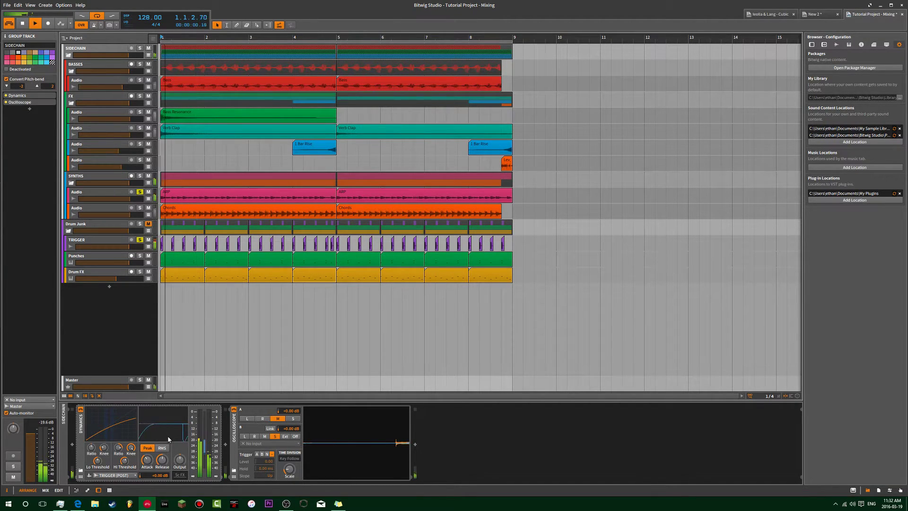
{"action": "key", "text": "space"}
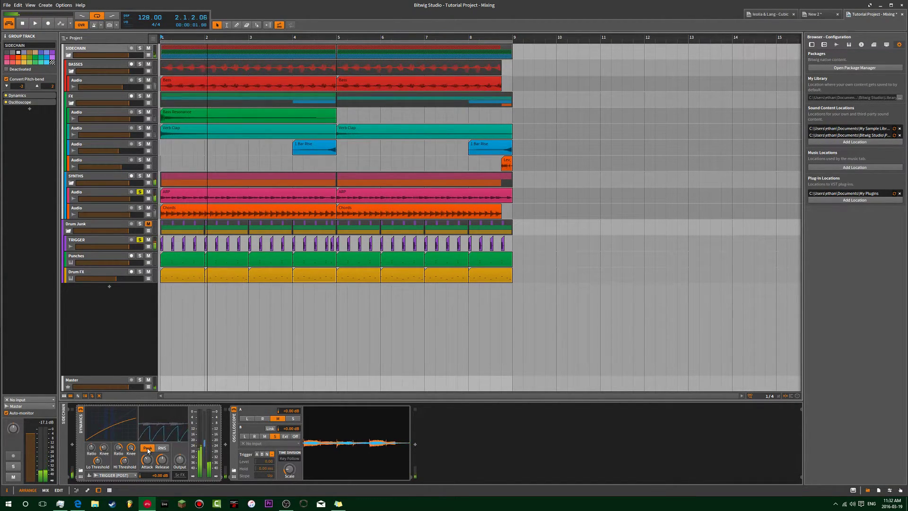
{"action": "key", "text": "space"}
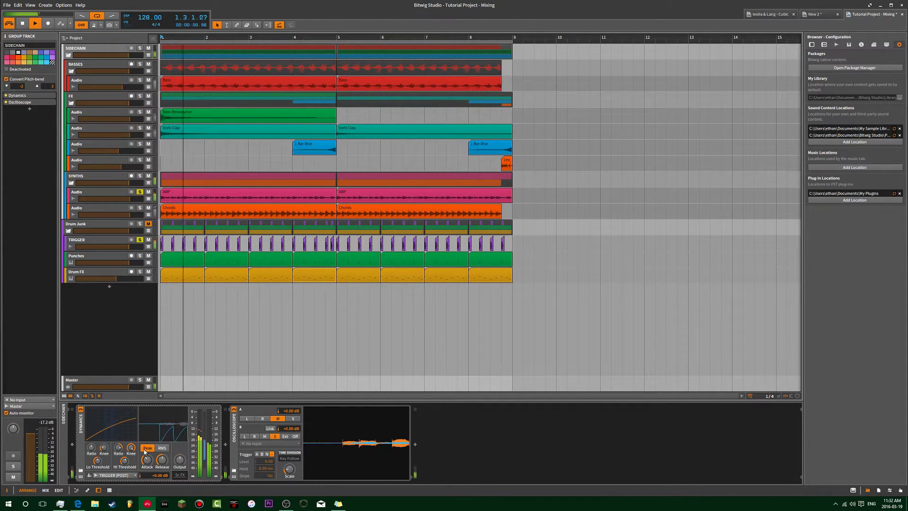
Compare the high knee at 0 dB and at +24 dB while starting and stopping playback
{"action": "left_click_drag", "start_coordinate": [132, 449], "coordinate": [132, 493]}
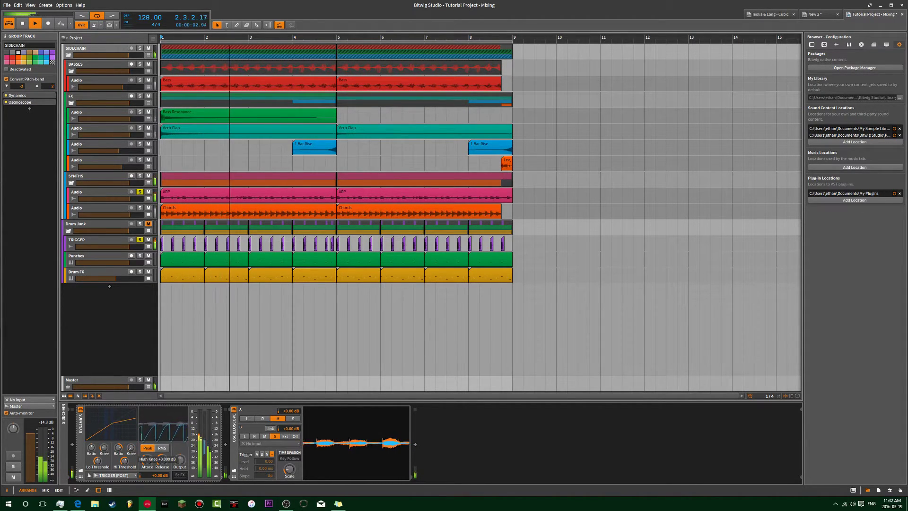
{"action": "left_click_drag", "start_coordinate": [133, 494], "coordinate": [133, 450]}
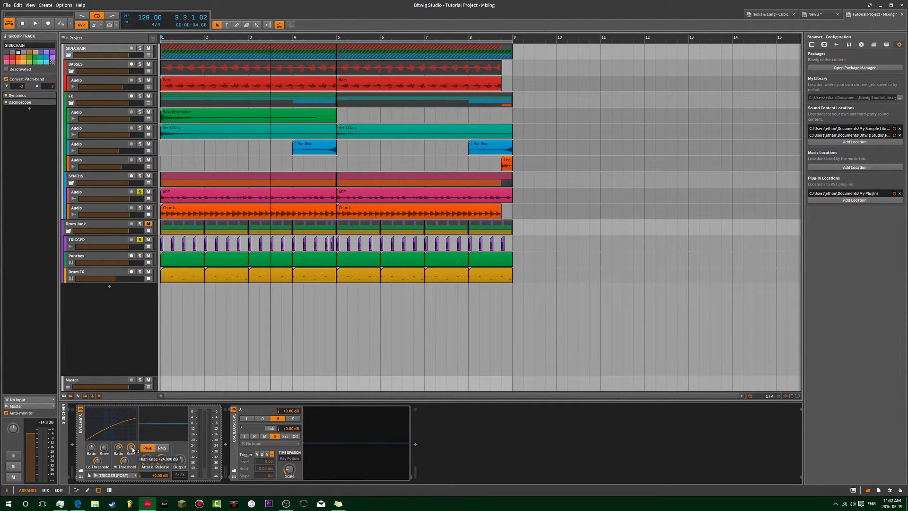
{"action": "key", "text": "space"}
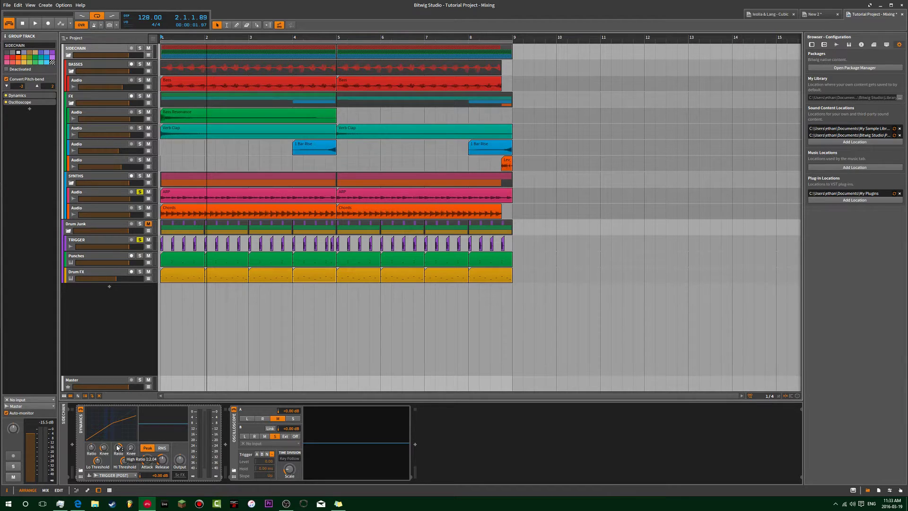
Replay the tracks with the high ratio at 1:Infinity, reduce the ratio again, and stop playback
{"action": "left_click_drag", "start_coordinate": [120, 452], "coordinate": [117, 451]}
{"action": "key", "text": "space"}
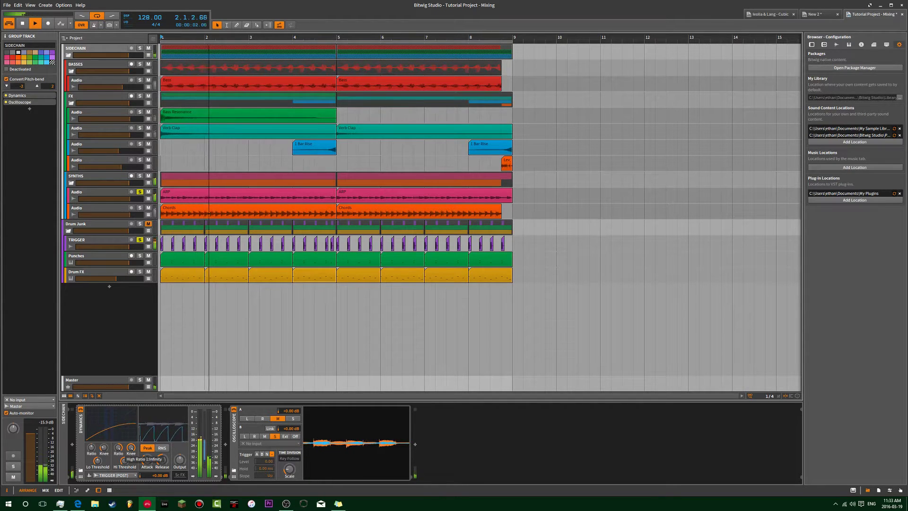
{"action": "mouse_move", "coordinate": [118, 450]}
{"action": "left_mouse_down"}
{"action": "mouse_move", "coordinate": [117, 442]}
{"action": "mouse_move", "coordinate": [118, 452]}
{"action": "left_mouse_up"}
{"action": "key", "text": "space"}
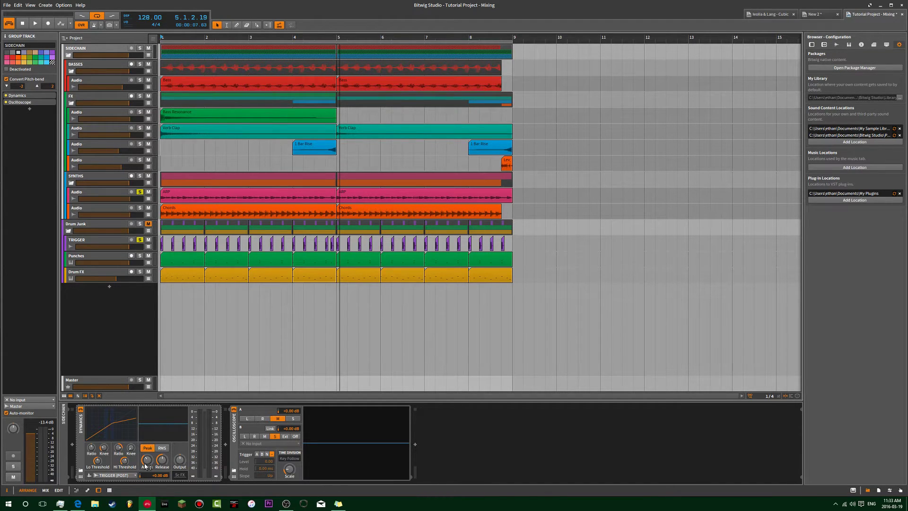
Play the tracks while adjusting the Dynamics release, and try a high ratio of about 1:28 before reducing it
{"action": "key", "text": "space"}
{"action": "left_click_drag", "start_coordinate": [161, 459], "coordinate": [118, 419]}
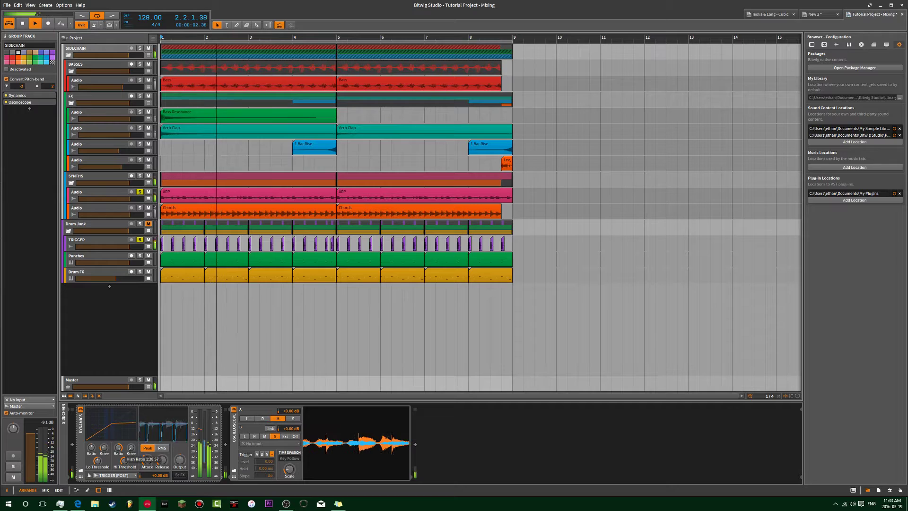
{"action": "left_click_drag", "start_coordinate": [118, 448], "coordinate": [118, 478]}
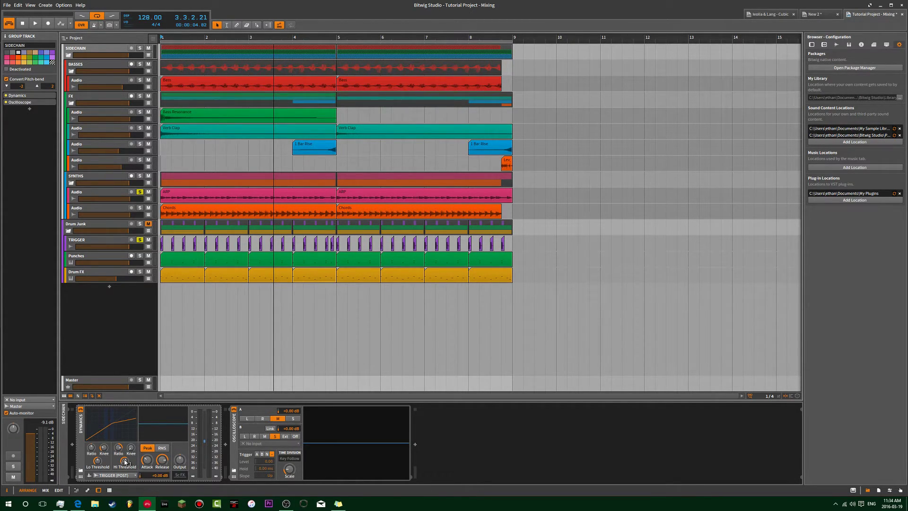
Set the Dynamics high threshold to about -31.1 dB and shorten the attack to 0.1 ms
{"action": "left_click_drag", "start_coordinate": [128, 448], "coordinate": [128, 447]}
{"action": "left_click_drag", "start_coordinate": [131, 448], "coordinate": [131, 448]}
{"action": "left_click_drag", "start_coordinate": [118, 447], "coordinate": [124, 460]}
{"action": "left_click_drag", "start_coordinate": [124, 460], "coordinate": [124, 460]}
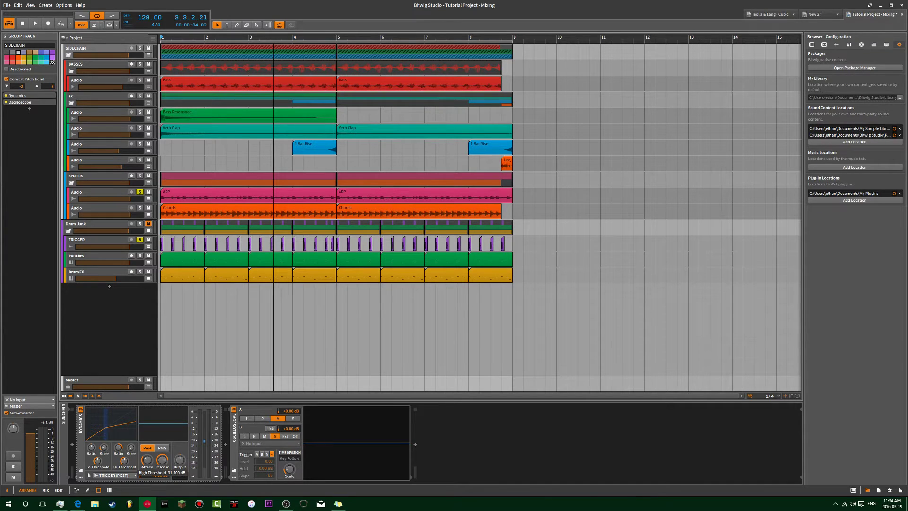
{"action": "mouse_move", "coordinate": [147, 460]}
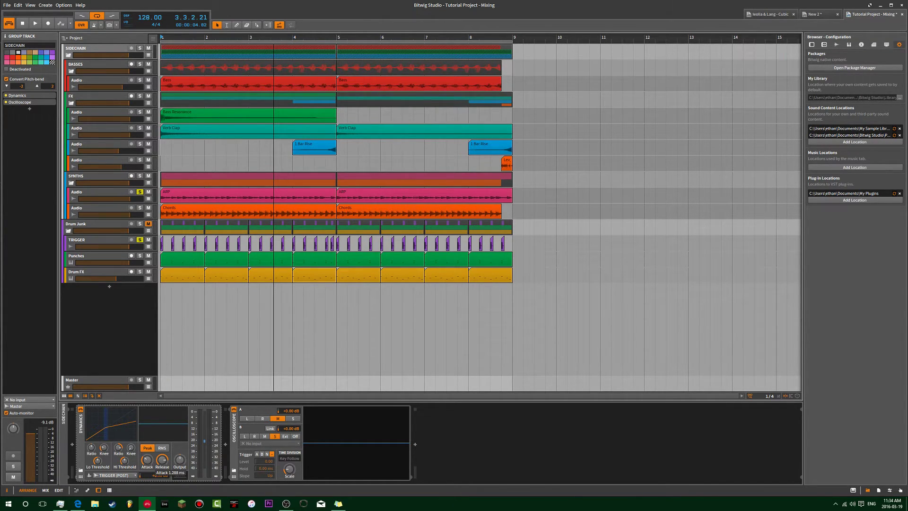
{"action": "left_click", "coordinate": [151, 460]}
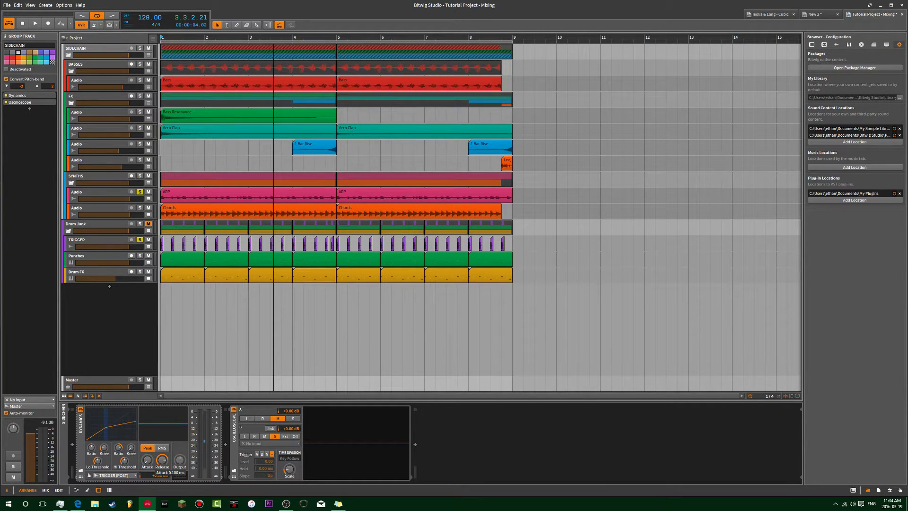
Set the Dynamics high threshold to -27 dB and the release to about 112 ms while playing the tracks
{"action": "left_click", "coordinate": [162, 460]}
{"action": "left_click_drag", "start_coordinate": [162, 460], "coordinate": [161, 461]}
{"action": "left_click", "coordinate": [126, 461]}
{"action": "left_click_drag", "start_coordinate": [126, 462], "coordinate": [162, 466]}
{"action": "left_click", "coordinate": [162, 459]}
{"action": "key", "text": "space"}
{"action": "left_click", "coordinate": [124, 461]}
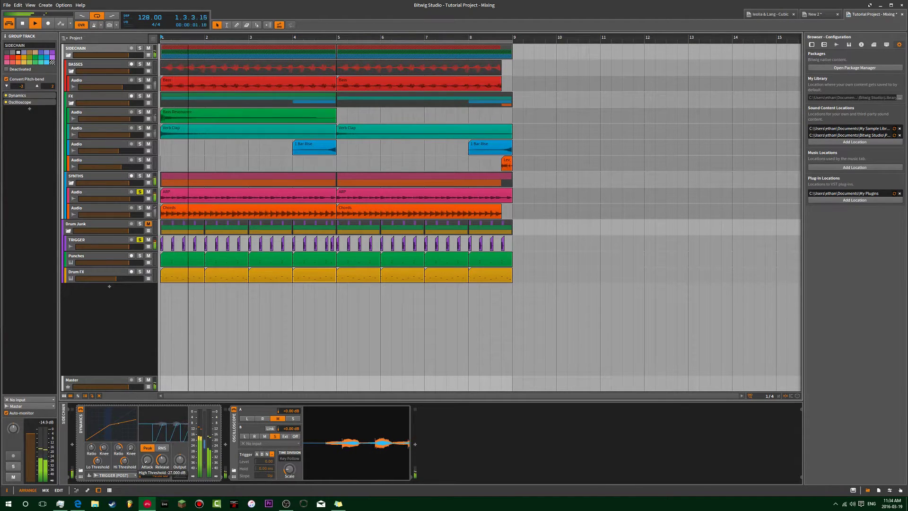
{"action": "mouse_move", "coordinate": [162, 460]}
{"action": "left_mouse_down"}
{"action": "mouse_move", "coordinate": [162, 473]}
{"action": "mouse_move", "coordinate": [162, 463]}
{"action": "left_mouse_up"}
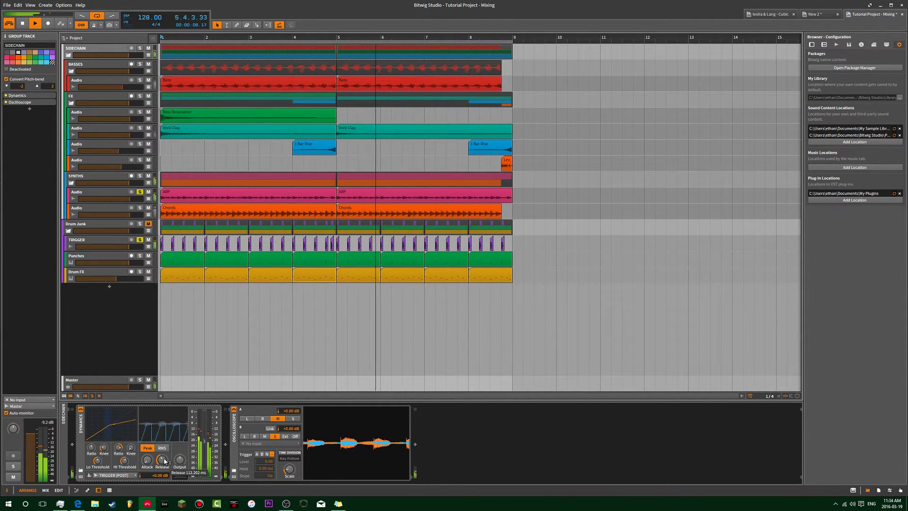
{"action": "key", "text": "space"}
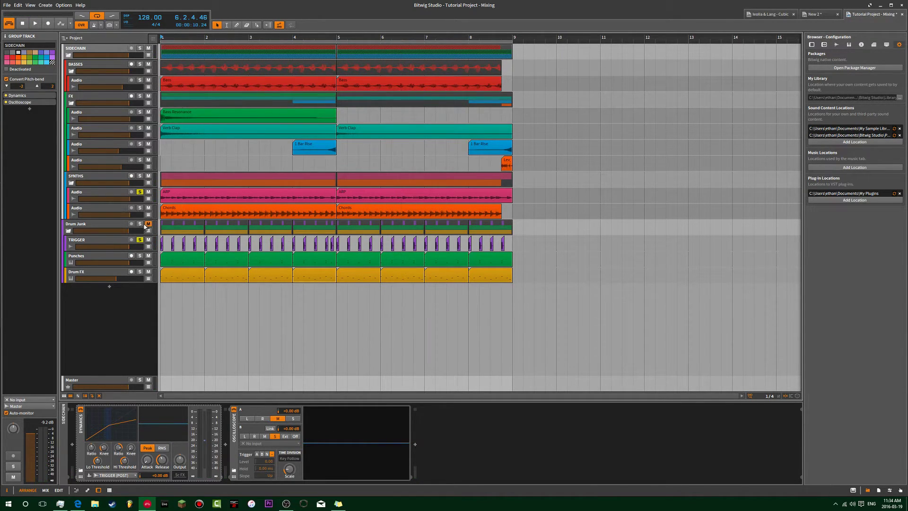
Solo the whole SIDECHAIN group instead of its ARP track, and try a Dynamics attack of about 235 ms before lowering it again
{"action": "left_click", "coordinate": [140, 192]}
{"action": "left_click", "coordinate": [140, 48]}
{"action": "key", "text": "space"}
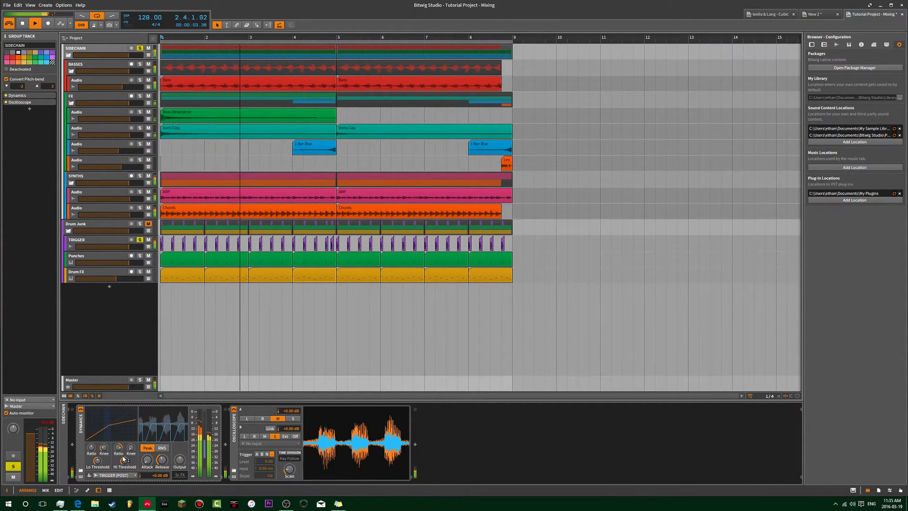
{"action": "mouse_move", "coordinate": [146, 460]}
{"action": "left_mouse_down"}
{"action": "mouse_move", "coordinate": [146, 413]}
{"action": "mouse_move", "coordinate": [146, 468]}
{"action": "mouse_move", "coordinate": [148, 407]}
{"action": "mouse_move", "coordinate": [149, 464]}
{"action": "left_mouse_up"}
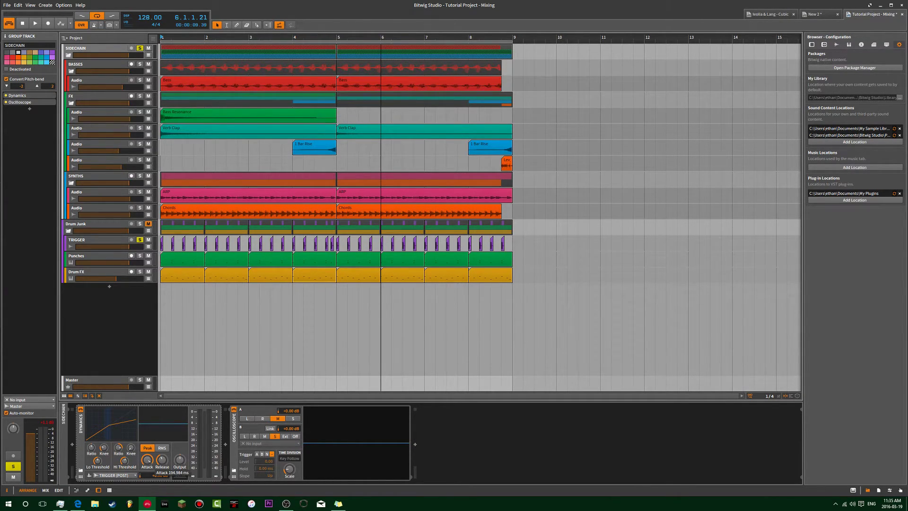
{"action": "left_click_drag", "start_coordinate": [149, 464], "coordinate": [148, 478]}
Replay the tracks while adjusting the Dynamics release, then clear the track solos and unmute Drum Junk
{"action": "key", "text": "space"}
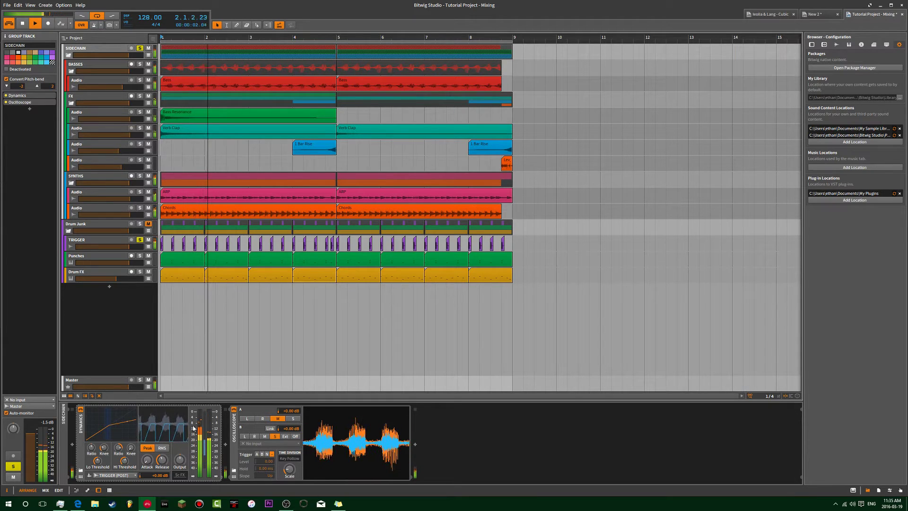
{"action": "left_click_drag", "start_coordinate": [162, 460], "coordinate": [162, 465]}
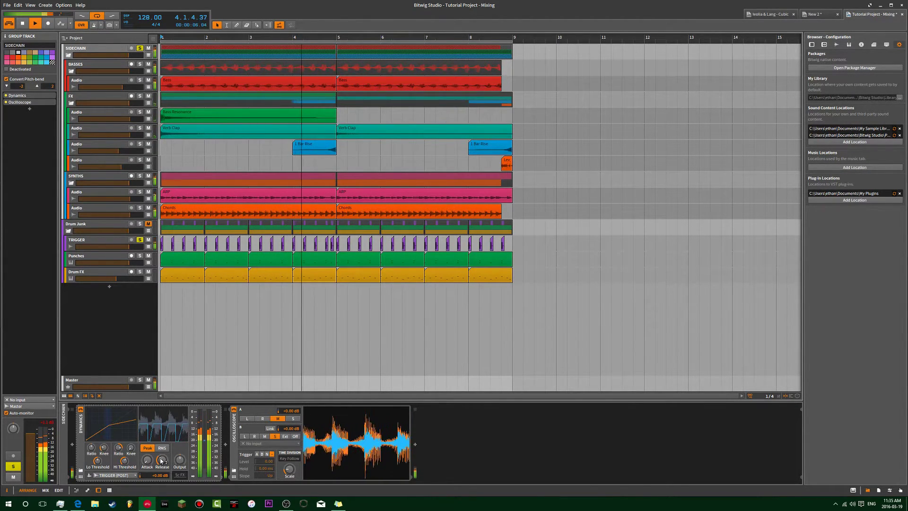
{"action": "left_click", "coordinate": [140, 239]}
{"action": "left_click", "coordinate": [148, 225]}
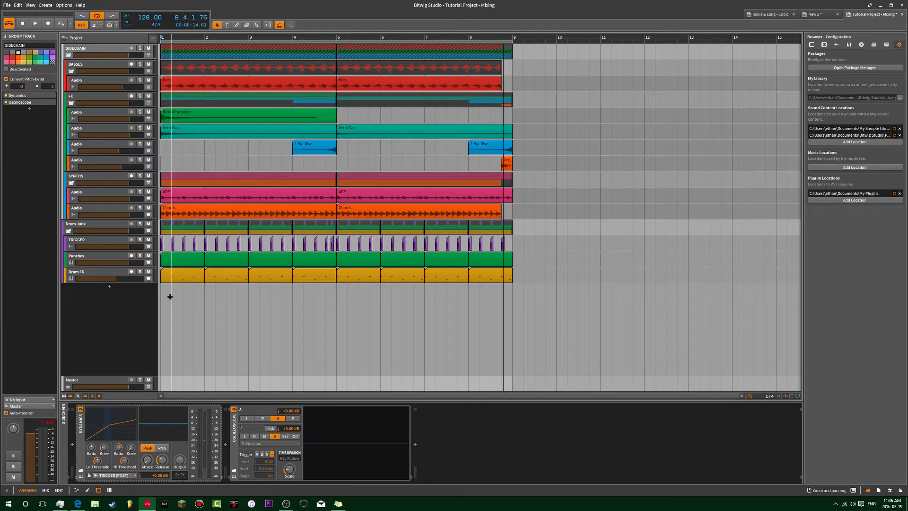
Switch off the Dynamics device on the SIDECHAIN group and play the full mix without sidechain compression
{"action": "left_click", "coordinate": [79, 441]}
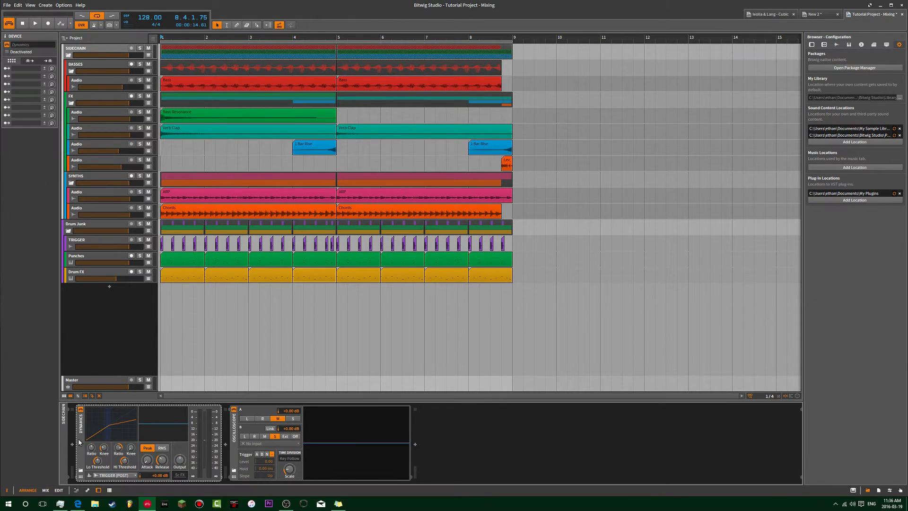
{"action": "left_click", "coordinate": [80, 409]}
{"action": "key", "text": "space"}
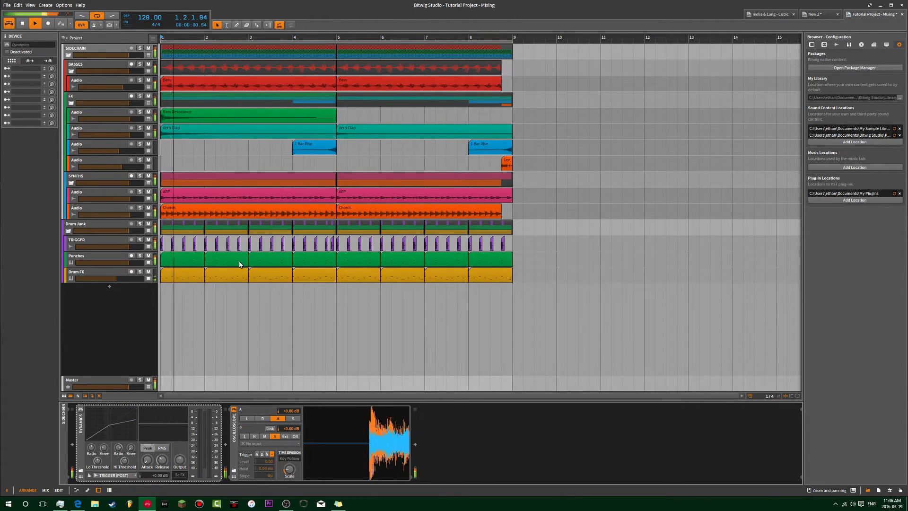
{"action": "key", "text": "space"}
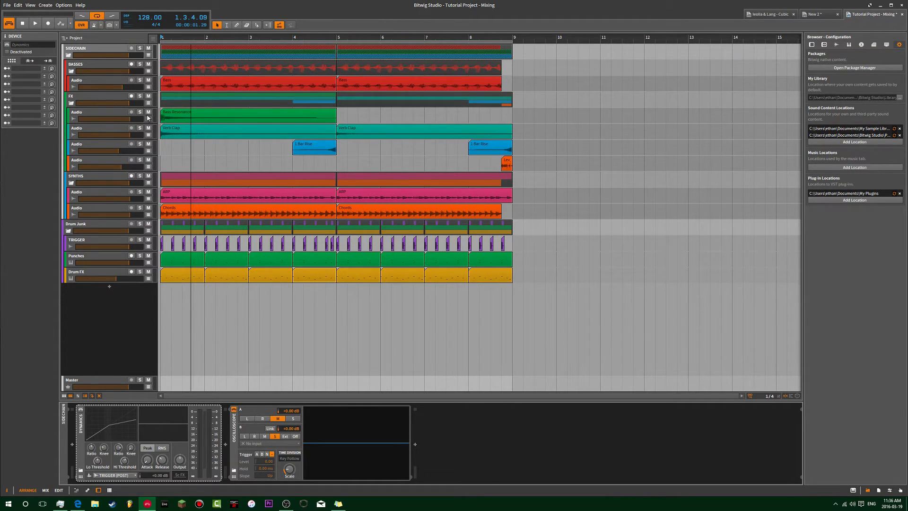
Show the SIDECHAIN group's automation lane and set it to the mixer volume
{"action": "left_click", "coordinate": [148, 56]}
{"action": "left_click", "coordinate": [130, 69]}
{"action": "mouse_move", "coordinate": [101, 98]}
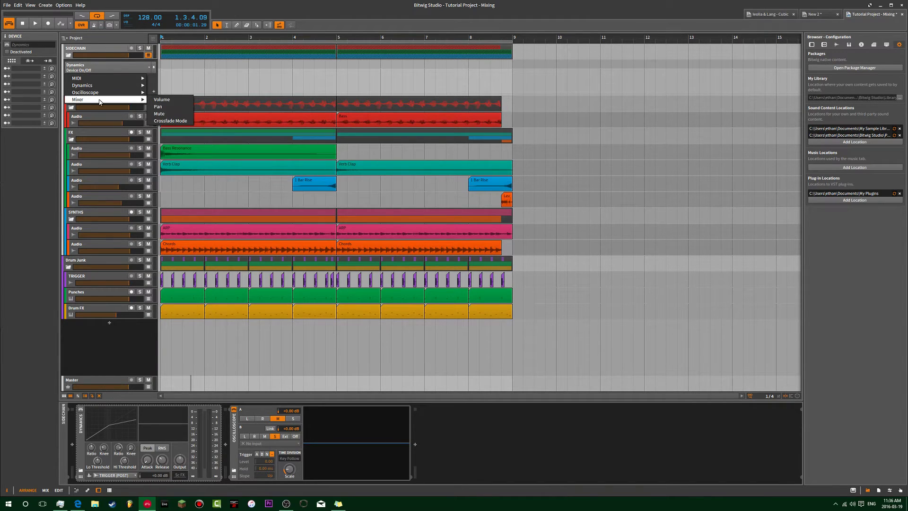
{"action": "left_click", "coordinate": [166, 101]}
Try adding a permanent automation lane to the SIDECHAIN group, and undo the lane and the group's deactivation
{"action": "key", "text": "alt+a"}
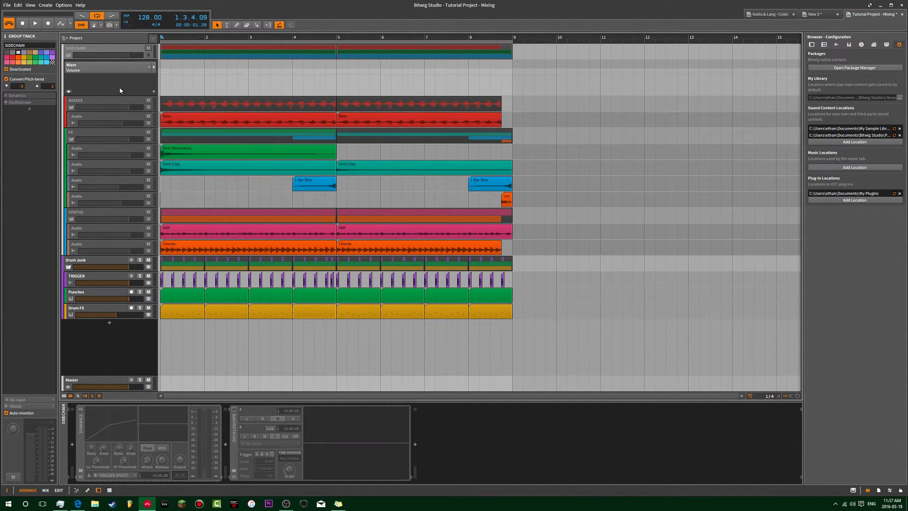
{"action": "right_click", "coordinate": [119, 90]}
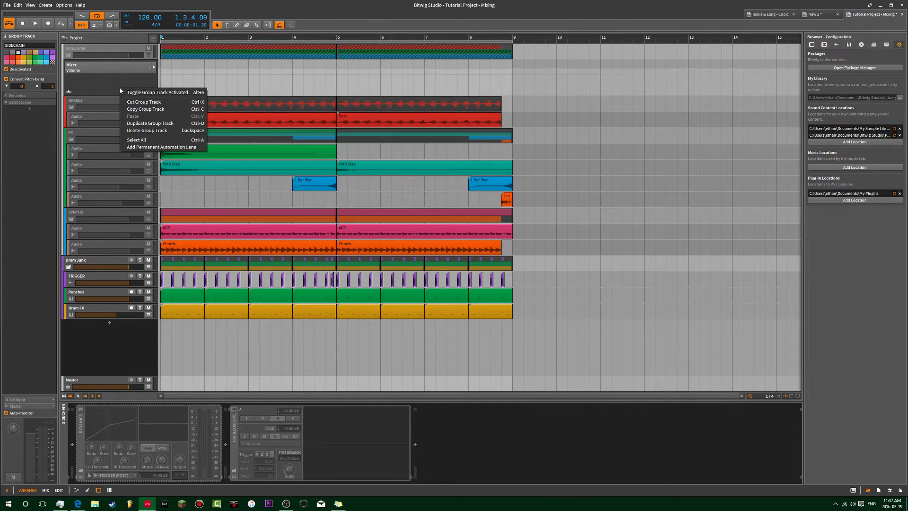
{"action": "left_click", "coordinate": [140, 147]}
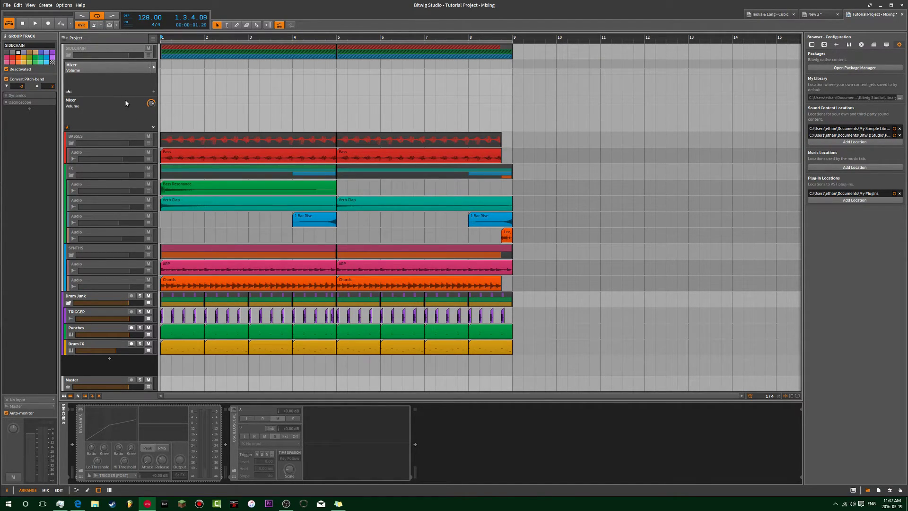
{"action": "key", "text": "ctrl+z"}
{"action": "key", "text": "ctrl+z"}
Add a permanent volume automation lane below the SIDECHAIN group and remove it again
{"action": "right_click", "coordinate": [125, 87]}
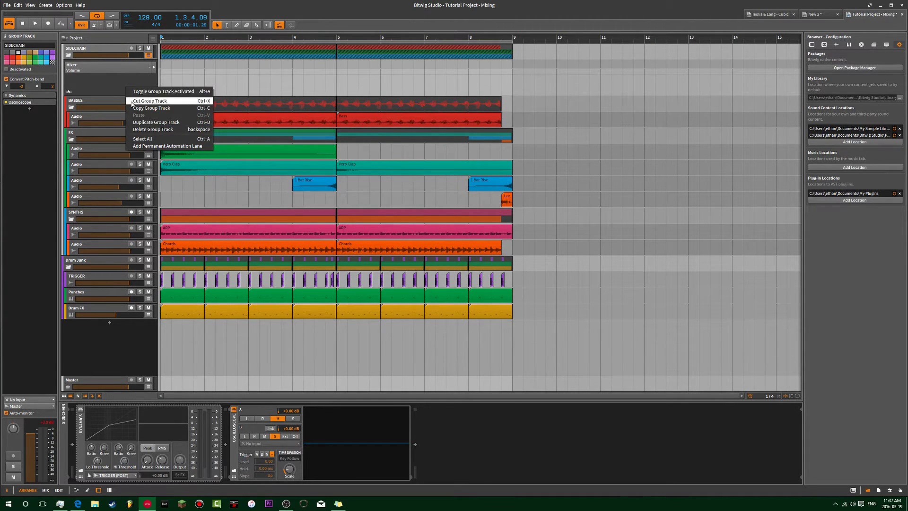
{"action": "left_click", "coordinate": [142, 145]}
{"action": "right_click", "coordinate": [122, 94]}
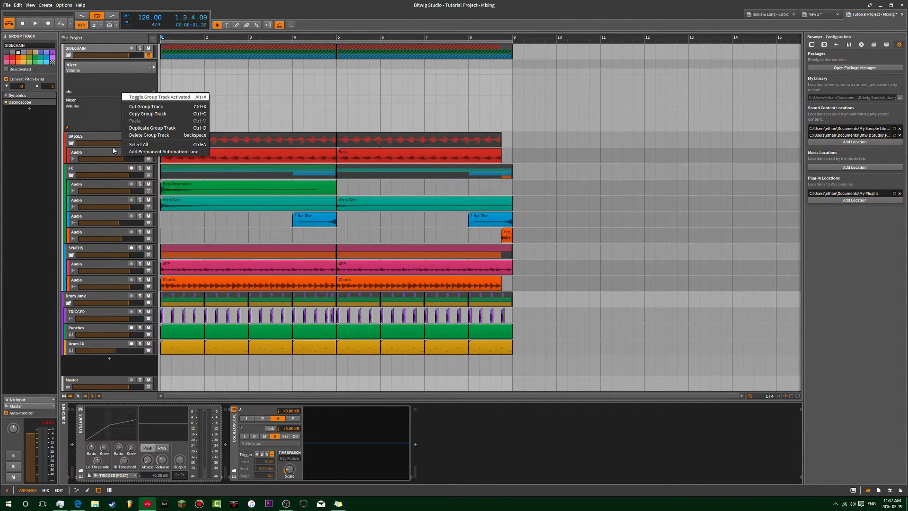
{"action": "key", "text": "Escape"}
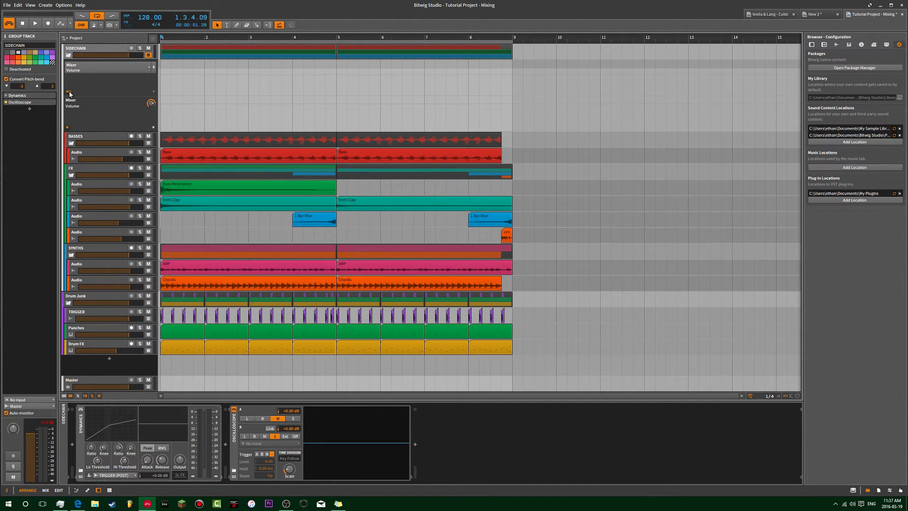
{"action": "left_click_drag", "start_coordinate": [106, 131], "coordinate": [108, 98]}
{"action": "double_click", "coordinate": [108, 98]}
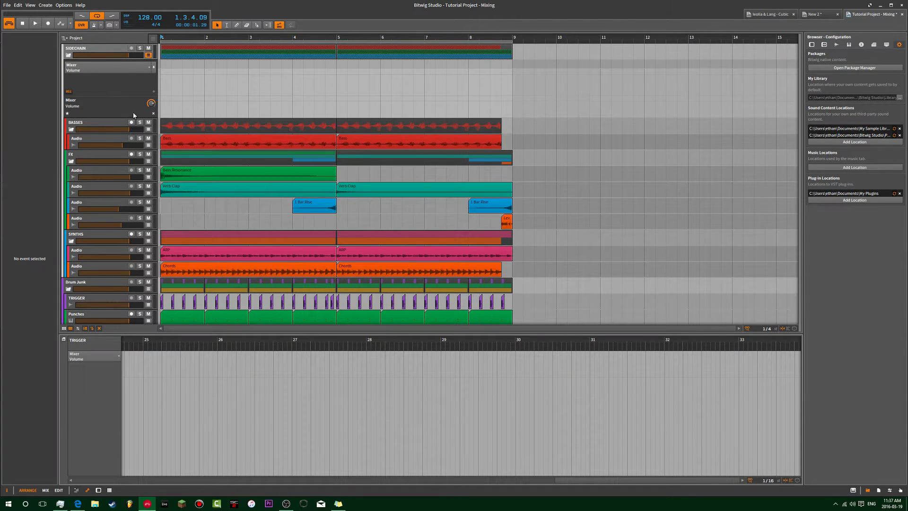
{"action": "left_click_drag", "start_coordinate": [158, 113], "coordinate": [157, 112]}
{"action": "left_click", "coordinate": [153, 114]}
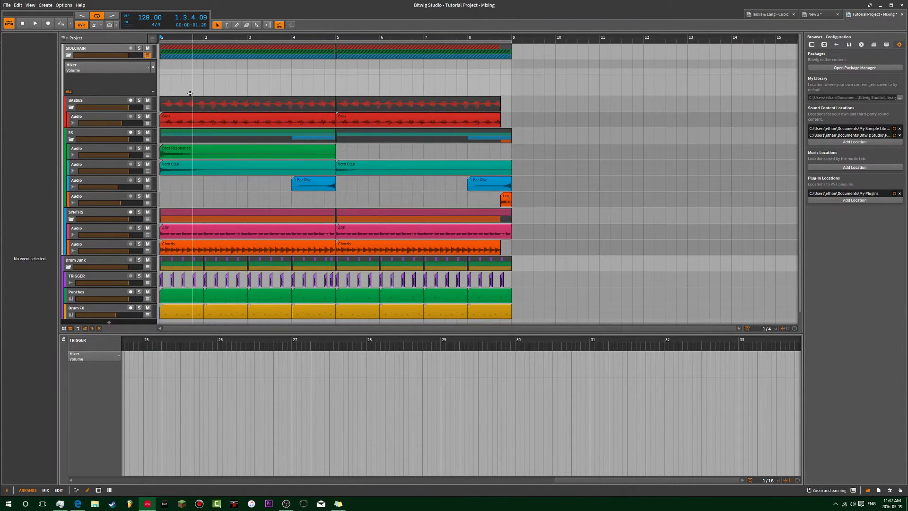
Draw SIDECHAIN volume automation that drops at the start of bar 1 and ramps up to about -4.4 dB around beat 2
{"action": "left_click", "coordinate": [160, 75]}
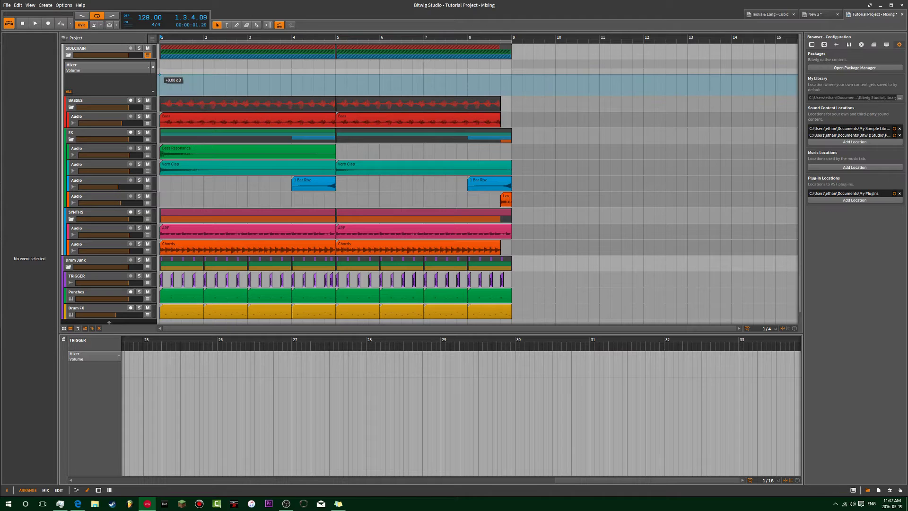
{"action": "mouse_move", "coordinate": [162, 75]}
{"action": "left_mouse_down"}
{"action": "mouse_move", "coordinate": [160, 94]}
{"action": "mouse_move", "coordinate": [192, 81]}
{"action": "mouse_move", "coordinate": [169, 78]}
{"action": "left_mouse_up"}
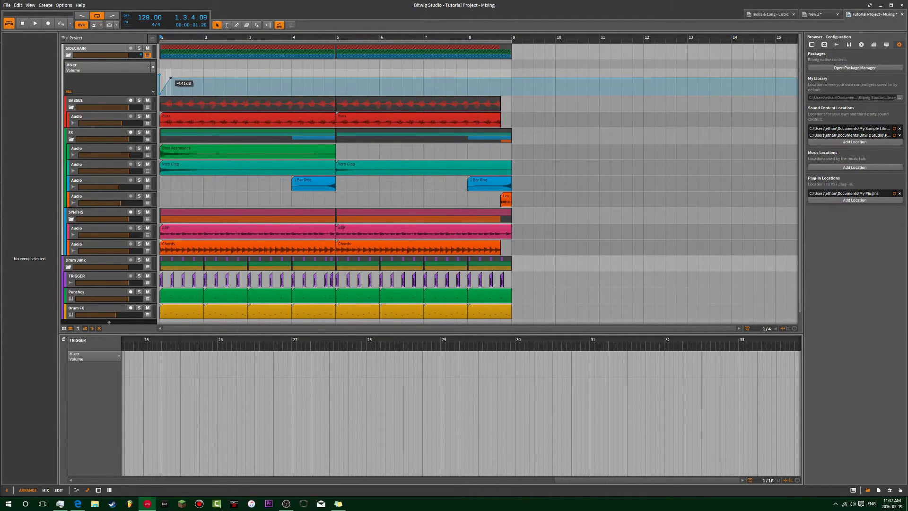
{"action": "key", "text": "plus"}
Mute the TRIGGER track and unmute it again
{"action": "left_click", "coordinate": [147, 276]}
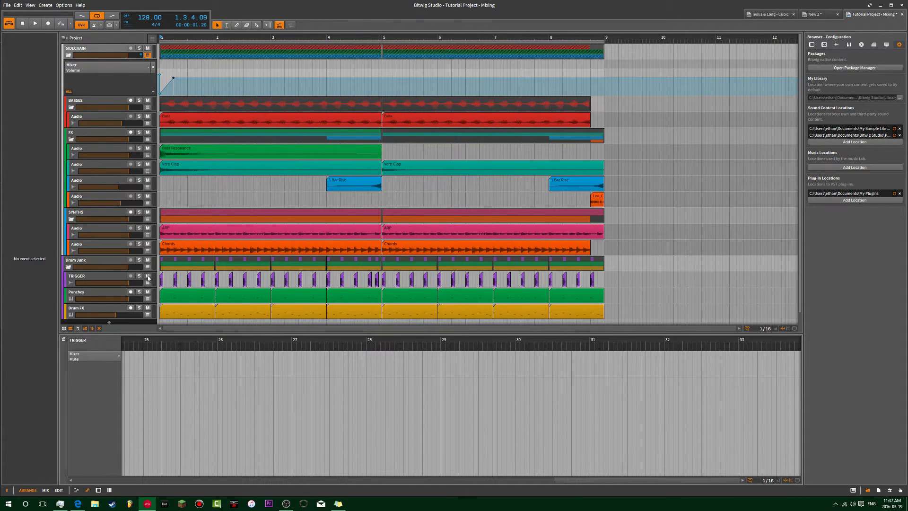
{"action": "key", "text": "plus"}
{"action": "key", "text": "plus"}
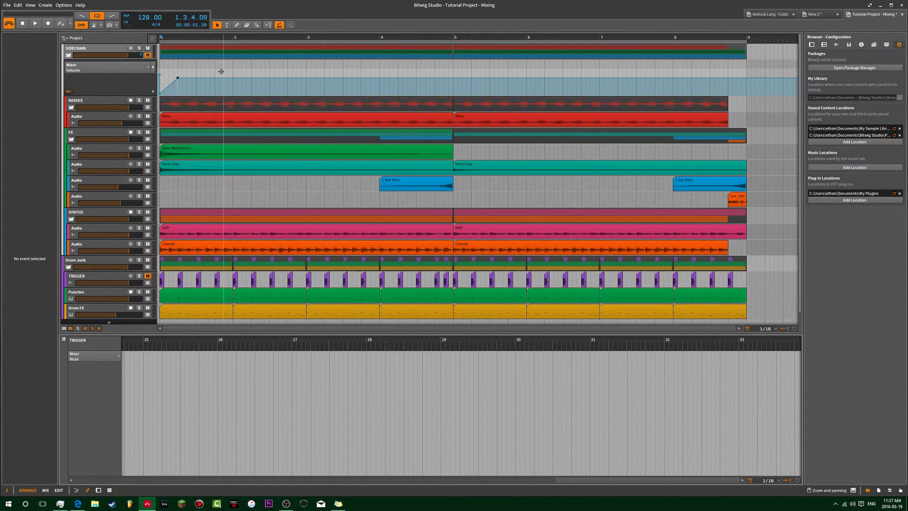
{"action": "left_click", "coordinate": [120, 50]}
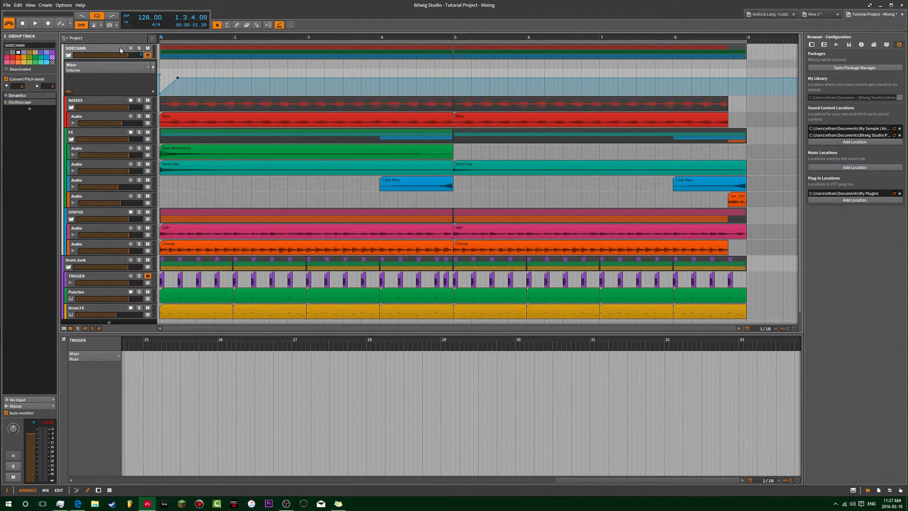
{"action": "left_click", "coordinate": [147, 277]}
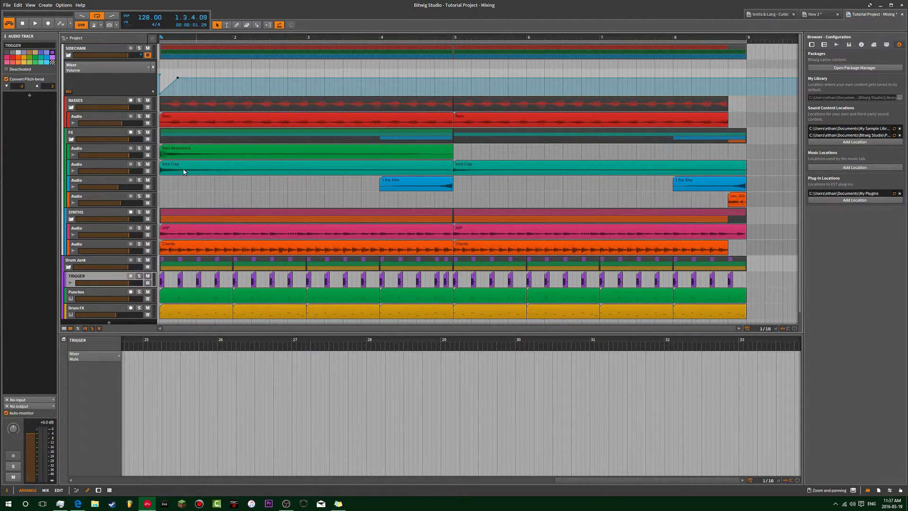
Play the soloed SIDECHAIN group, and move the volume ramp's end point to position 1.1.3.00 at about +0.21 dB
{"action": "left_click", "coordinate": [139, 48]}
{"action": "key", "text": "space"}
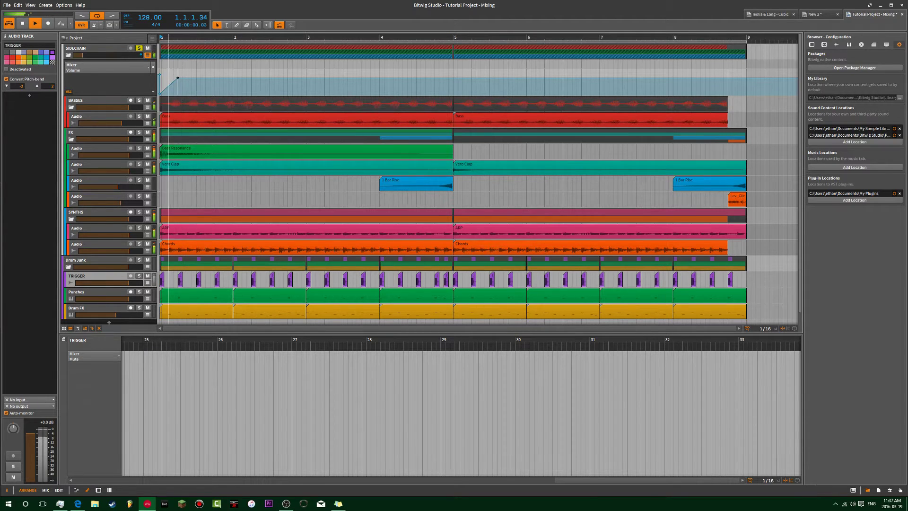
{"action": "scroll", "coordinate": [182, 77], "scroll_direction": "up", "scroll_amount": 3}
{"action": "left_click", "coordinate": [182, 76]}
{"action": "left_click_drag", "start_coordinate": [182, 76], "coordinate": [175, 74]}
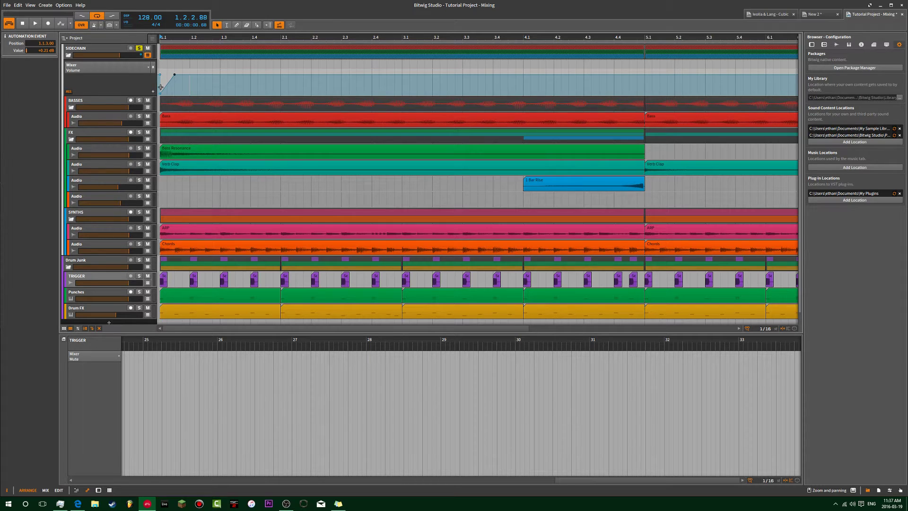
Replay the opening beat and place the first volume automation point at position 1.1.1.00
{"action": "key", "text": "space"}
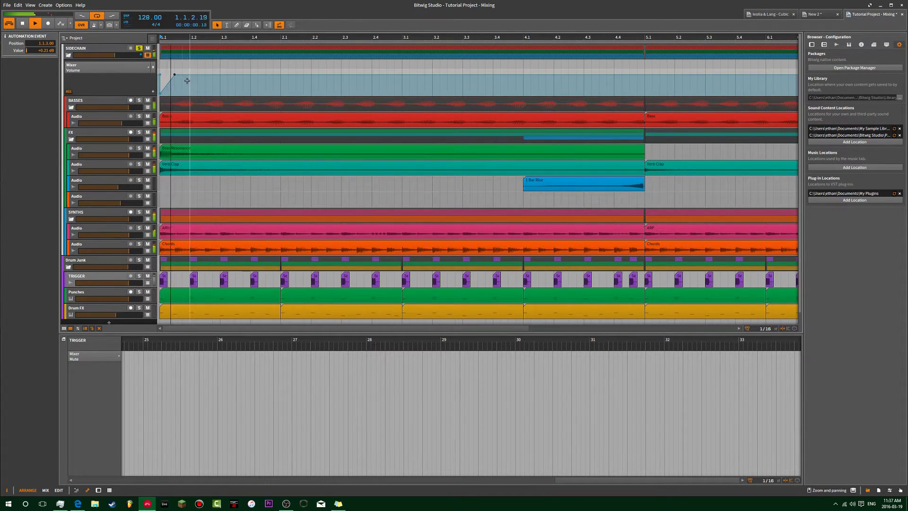
{"action": "mouse_move", "coordinate": [181, 79]}
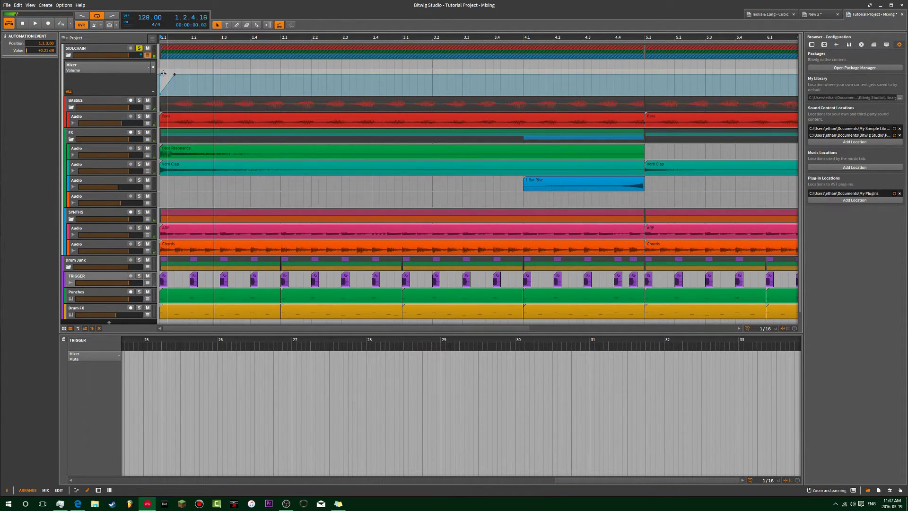
{"action": "scroll", "coordinate": [174, 80], "scroll_direction": "up", "scroll_amount": 3}
{"action": "scroll", "coordinate": [161, 74], "scroll_direction": "up", "scroll_amount": 3}
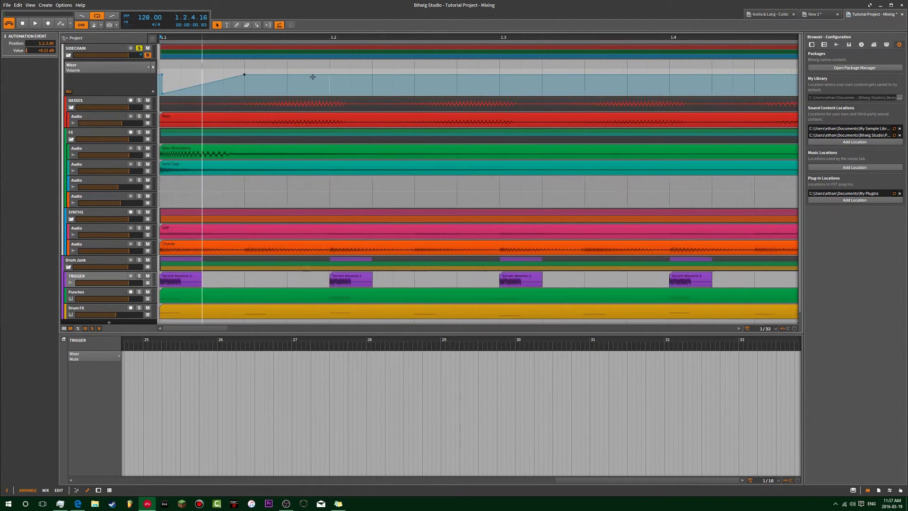
{"action": "left_click", "coordinate": [161, 75]}
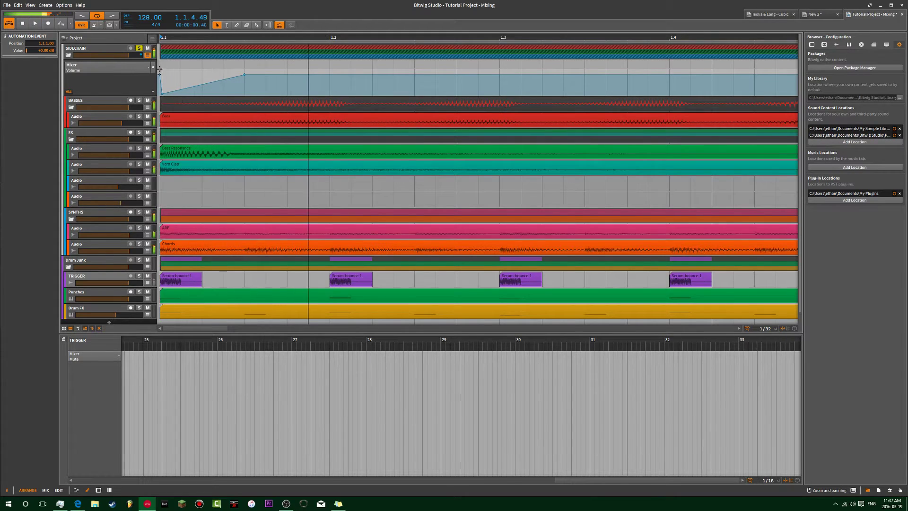
Replay the opening beat with the SIDECHAIN volume dip at -inf dB, and set the dip's low point to about -26.2 dB
{"action": "left_click_drag", "start_coordinate": [246, 69], "coordinate": [159, 92]}
{"action": "left_click", "coordinate": [176, 86]}
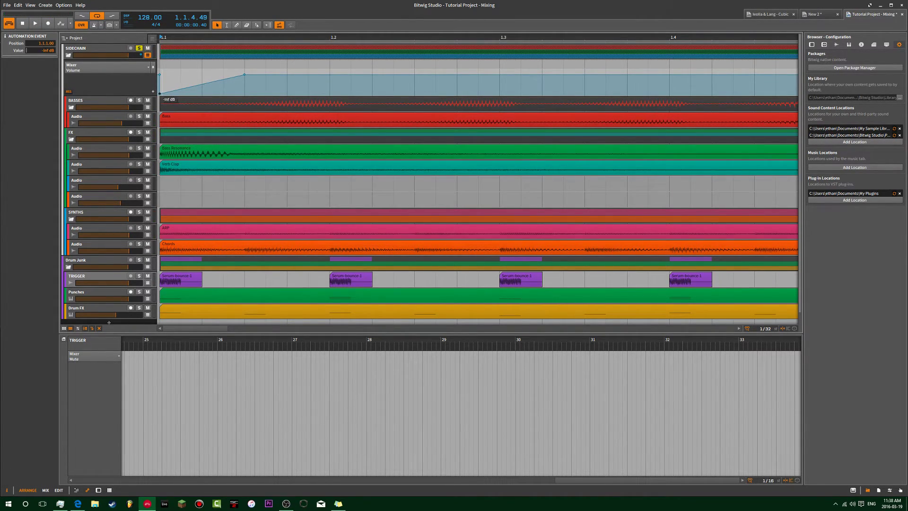
{"action": "key", "text": "space"}
{"action": "left_click_drag", "start_coordinate": [160, 94], "coordinate": [159, 87]}
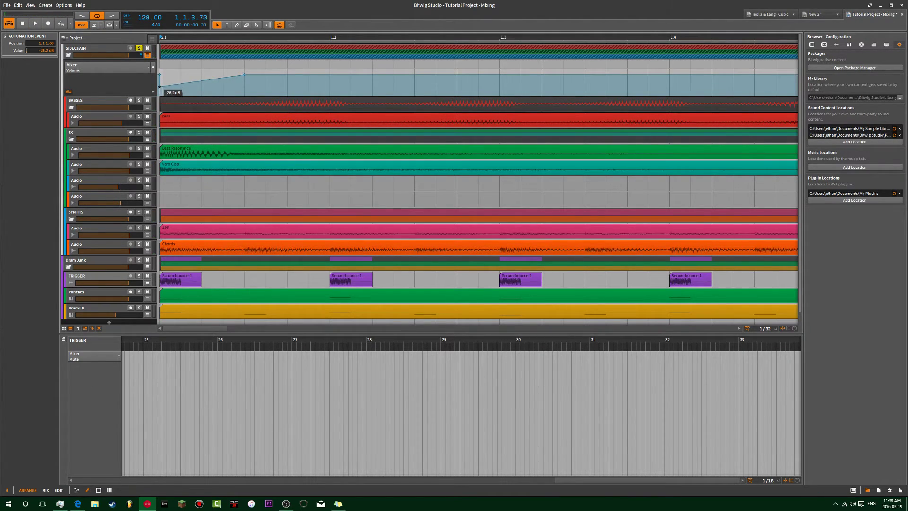
Open the SIDECHAIN group's device chain and show an automation lane for the Dynamics device's High Threshold
{"action": "left_click", "coordinate": [91, 50]}
{"action": "left_click", "coordinate": [32, 96]}
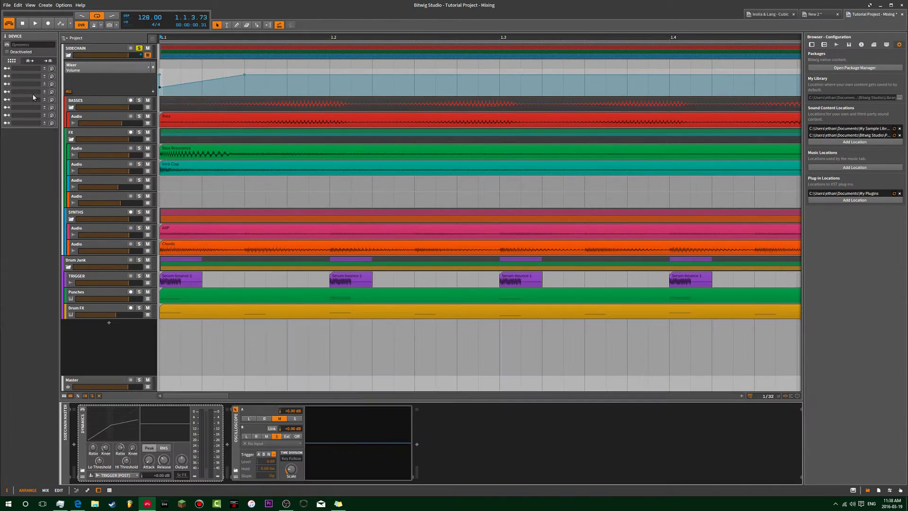
{"action": "left_click", "coordinate": [126, 461]}
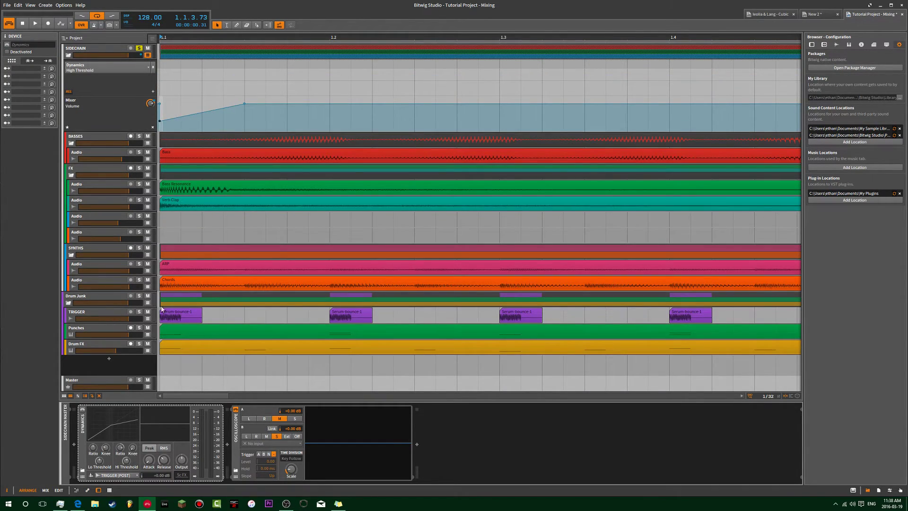
Replay the opening beat and shift the volume dip's low point slightly past the start of bar 1
{"action": "left_click", "coordinate": [160, 121]}
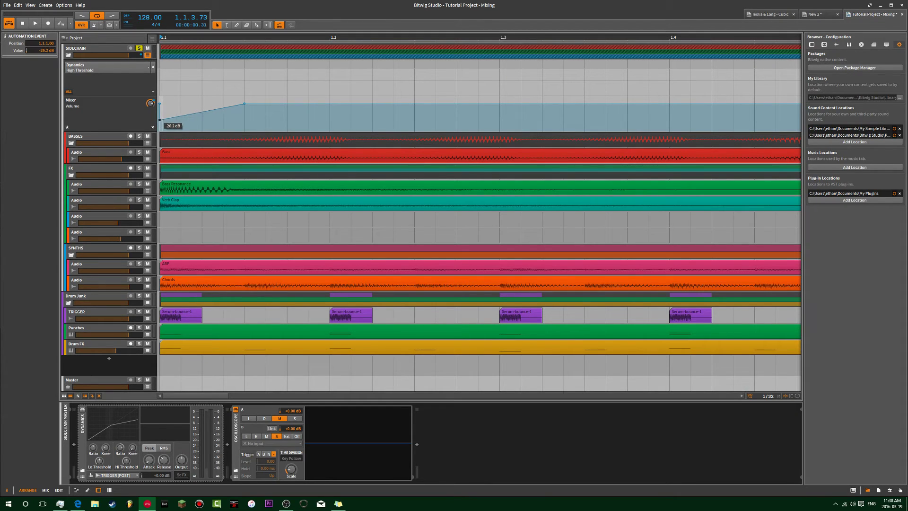
{"action": "key", "text": "space"}
{"action": "key", "text": "space"}
{"action": "key", "text": "space"}
{"action": "key", "text": "space"}
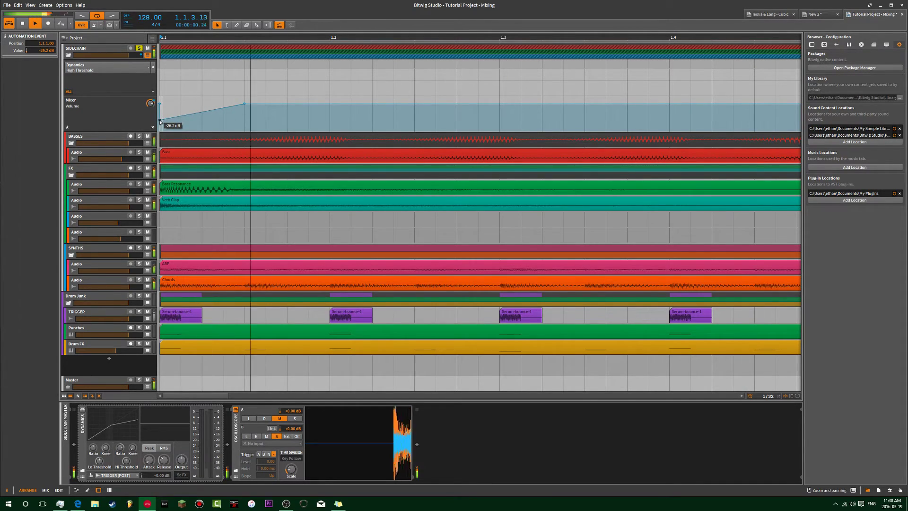
{"action": "left_click_drag", "start_coordinate": [159, 123], "coordinate": [159, 125]}
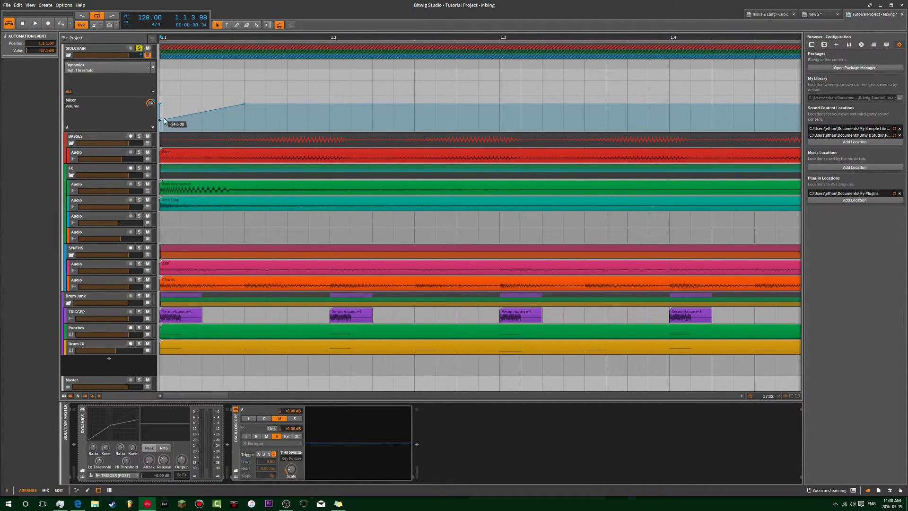
{"action": "left_click_drag", "start_coordinate": [160, 122], "coordinate": [166, 118]}
Copy the three-point volume dip at beat 1.1 and paste it at beats 1.2, 1.3 and 1.4
{"action": "left_click", "coordinate": [244, 87]}
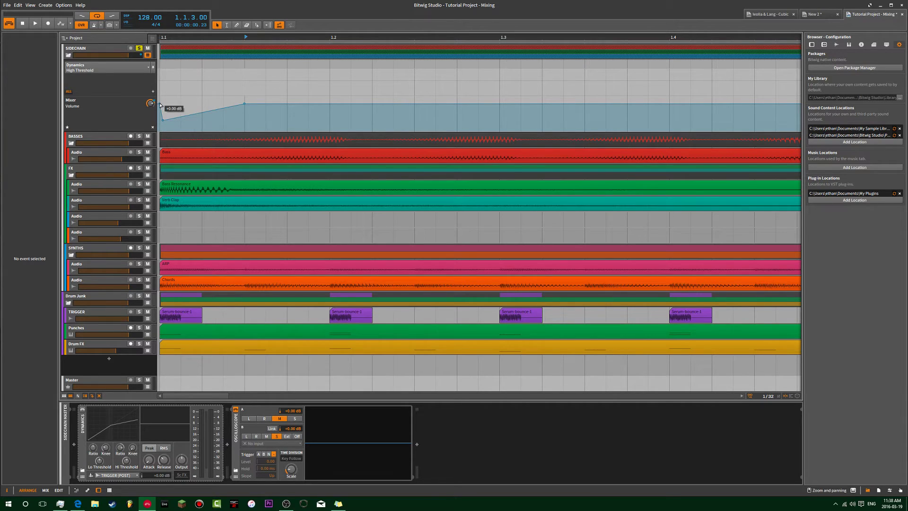
{"action": "left_click_drag", "start_coordinate": [247, 97], "coordinate": [146, 134]}
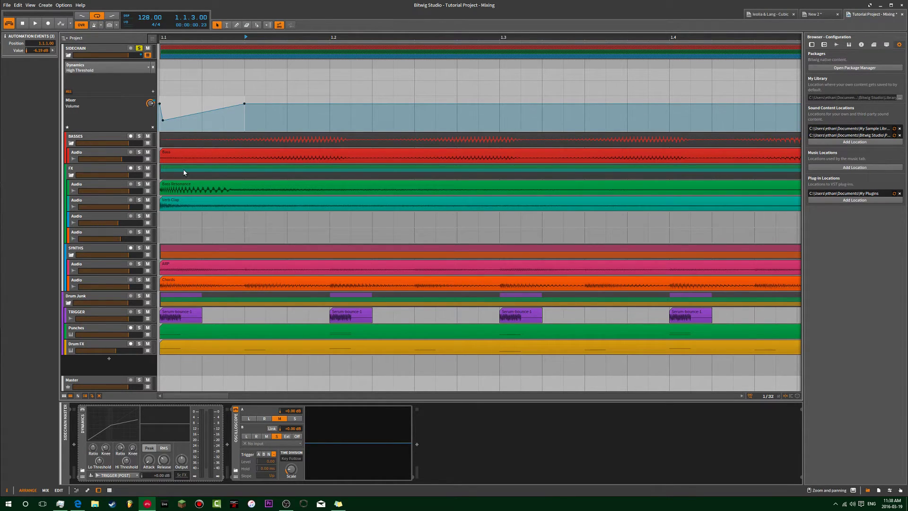
{"action": "left_click", "coordinate": [329, 101]}
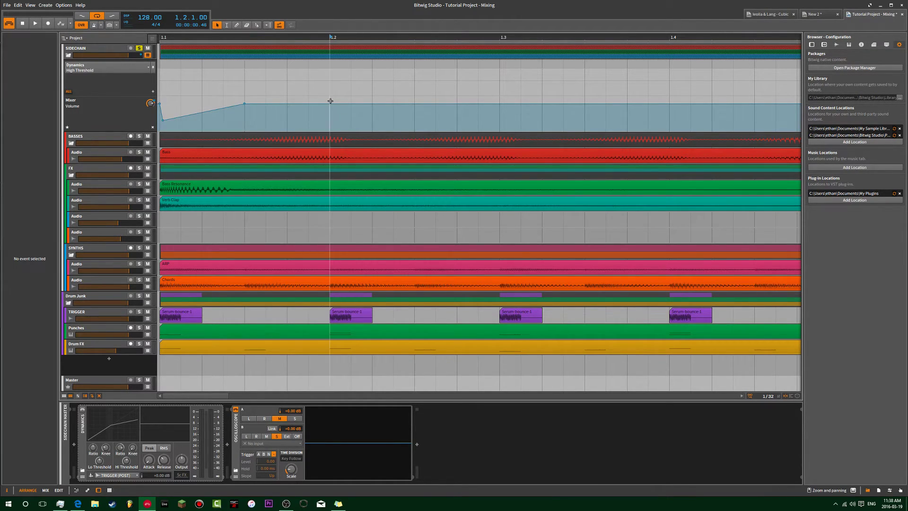
{"action": "key", "text": "ctrl+v"}
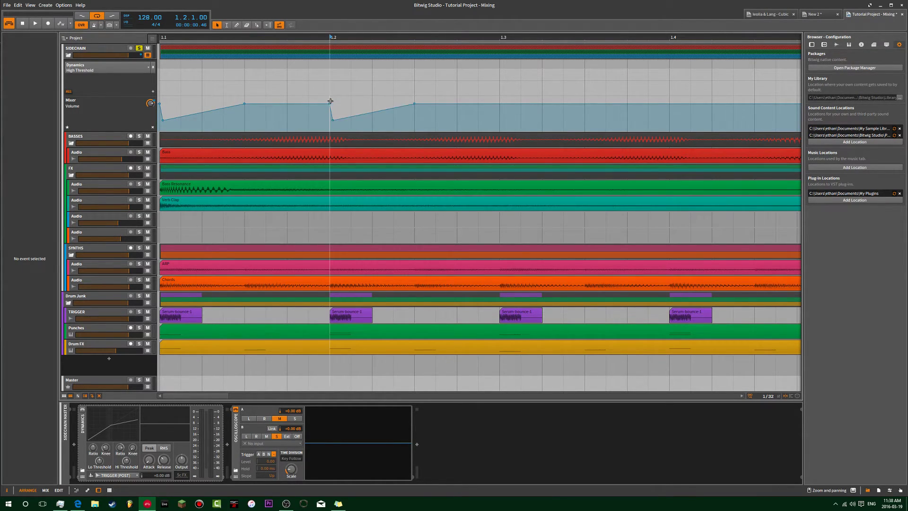
{"action": "left_click", "coordinate": [504, 101]}
{"action": "key", "text": "ctrl+v"}
{"action": "left_click", "coordinate": [668, 97]}
{"action": "key", "text": "ctrl+v"}
Paste the copied volume dip on each beat of bar 2 and at beat 3.1
{"action": "scroll", "coordinate": [672, 99], "scroll_direction": "down", "scroll_amount": 3}
{"action": "left_click", "coordinate": [365, 98]}
{"action": "key", "text": "ctrl+v"}
{"action": "left_click", "coordinate": [418, 97]}
{"action": "key", "text": "ctrl+v"}
{"action": "left_click", "coordinate": [468, 97]}
{"action": "key", "text": "ctrl+v"}
{"action": "left_click", "coordinate": [520, 98]}
{"action": "key", "text": "ctrl+v"}
{"action": "left_click", "coordinate": [571, 97]}
{"action": "key", "text": "ctrl+v"}
Paste the copied volume dip at beats 3.2, 3.3 and 3.4
{"action": "scroll", "coordinate": [571, 97], "scroll_direction": "down", "scroll_amount": 3}
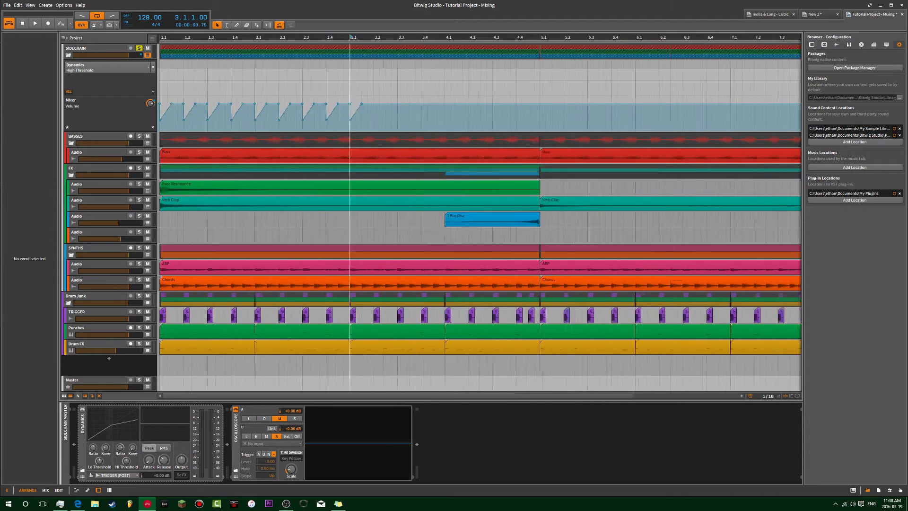
{"action": "left_click", "coordinate": [332, 101]}
{"action": "key", "text": "ctrl+v"}
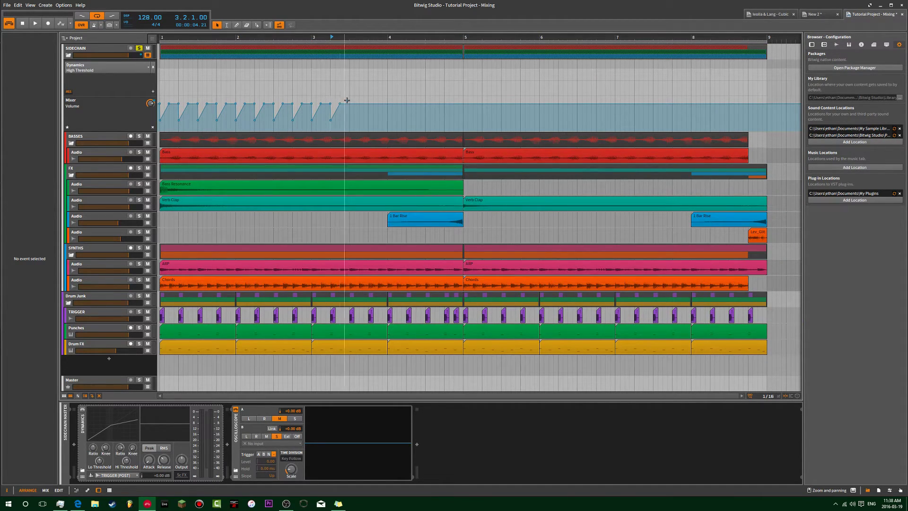
{"action": "left_click", "coordinate": [350, 101]}
{"action": "key", "text": "ctrl+v"}
{"action": "left_click", "coordinate": [370, 101]}
{"action": "key", "text": "ctrl+v"}
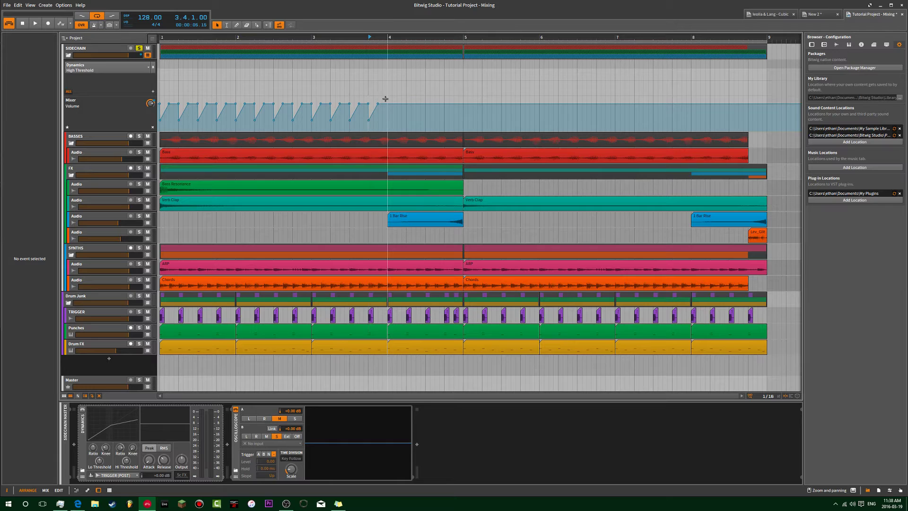
Paste the copied volume dip on each beat of bar 4
{"action": "left_click", "coordinate": [406, 100]}
{"action": "key", "text": "ctrl+v"}
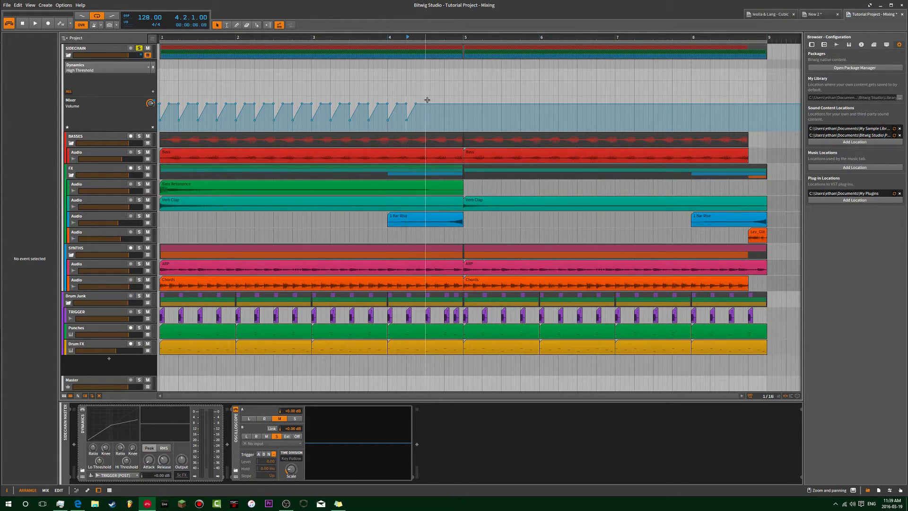
{"action": "left_click", "coordinate": [426, 100]}
{"action": "key", "text": "ctrl+v"}
{"action": "left_click", "coordinate": [448, 100]}
{"action": "key", "text": "ctrl+v"}
{"action": "scroll", "coordinate": [456, 101], "scroll_direction": "up", "scroll_amount": 2}
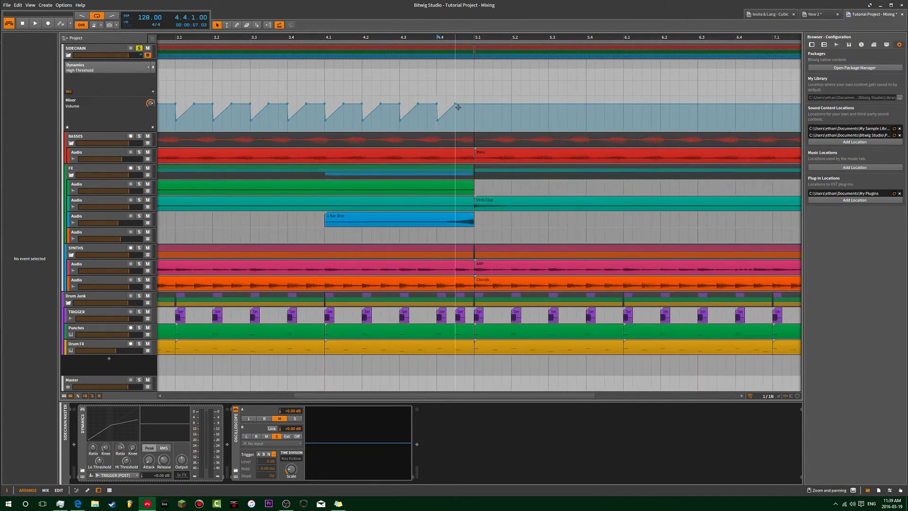
{"action": "scroll", "coordinate": [457, 107], "scroll_direction": "down", "scroll_amount": 2}
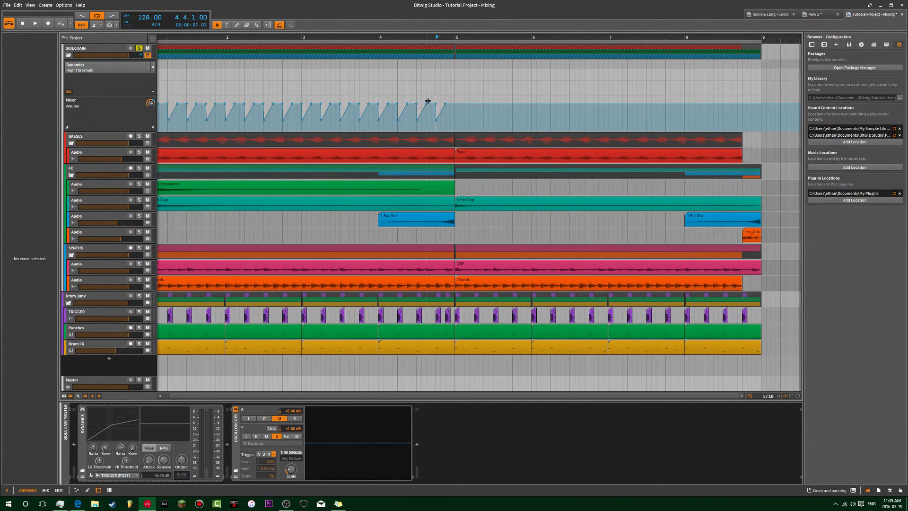
Copy all volume dips in bars 1 to 4 and paste them at position 5.1.1.00
{"action": "left_click_drag", "start_coordinate": [456, 98], "coordinate": [128, 128]}
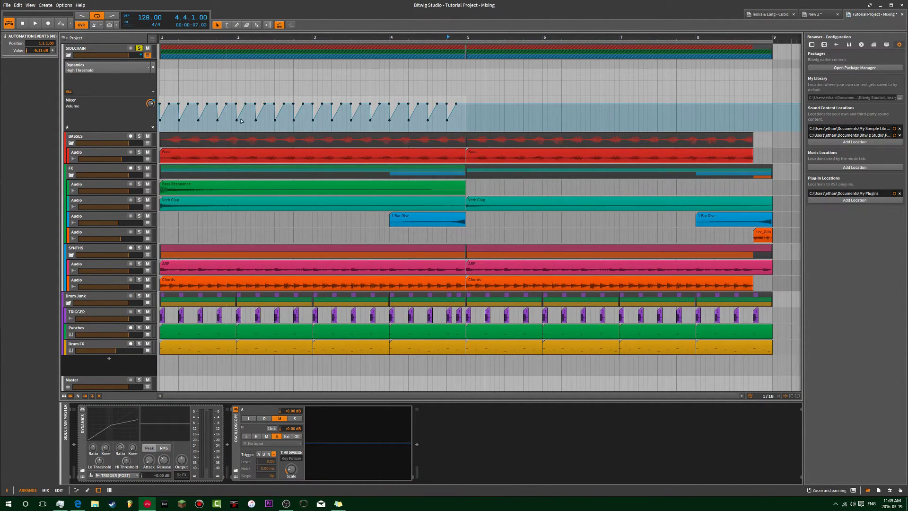
{"action": "left_click", "coordinate": [466, 101]}
{"action": "key", "text": "ctrl+v"}
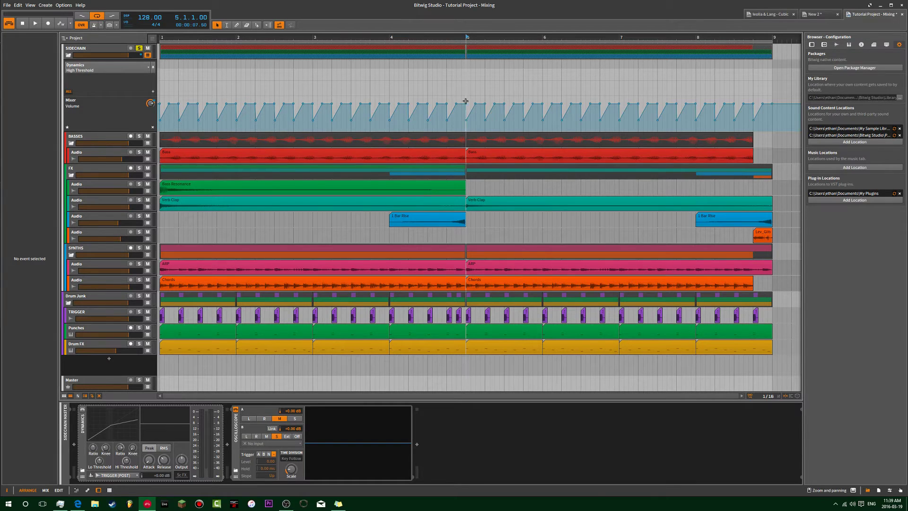
Add an extra volume dip to about -27 dB just after position 4.4.3.00, matching the additional TRIGGER clip
{"action": "left_click", "coordinate": [443, 97]}
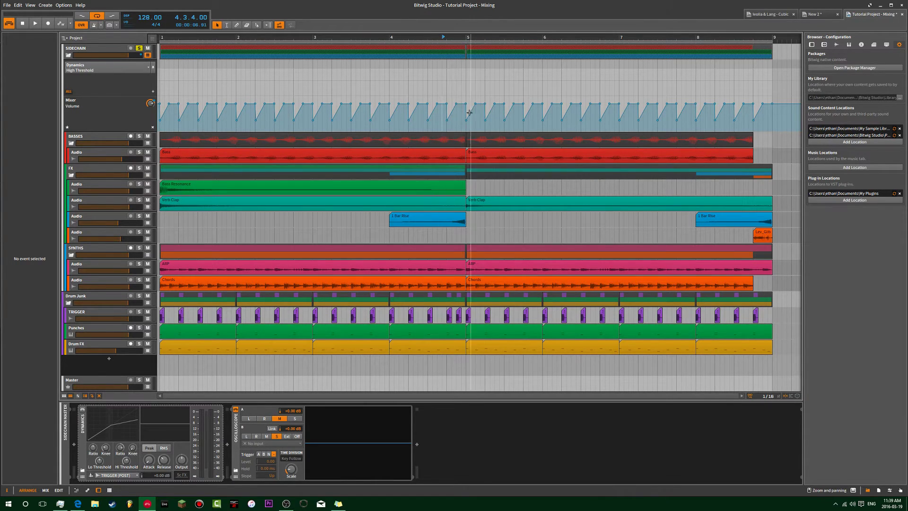
{"action": "scroll", "coordinate": [463, 102], "scroll_direction": "up", "scroll_amount": 8}
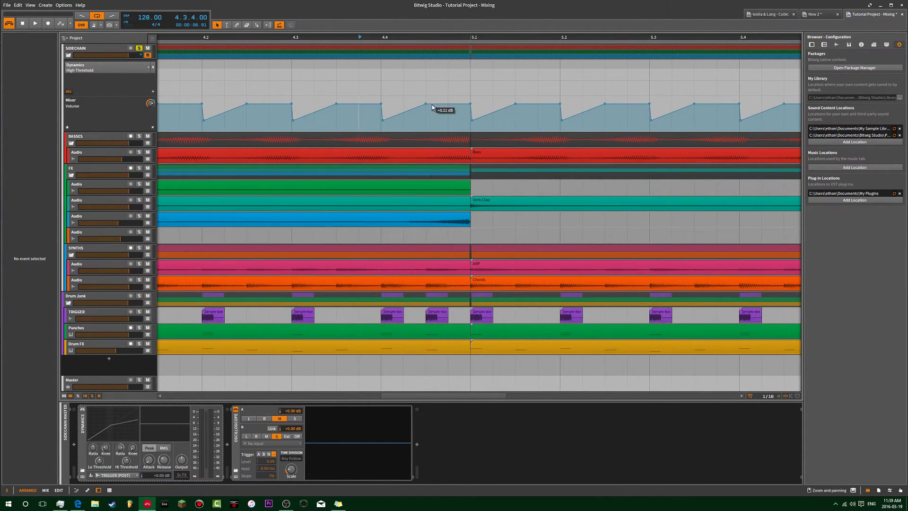
{"action": "left_click_drag", "start_coordinate": [432, 103], "coordinate": [433, 121]}
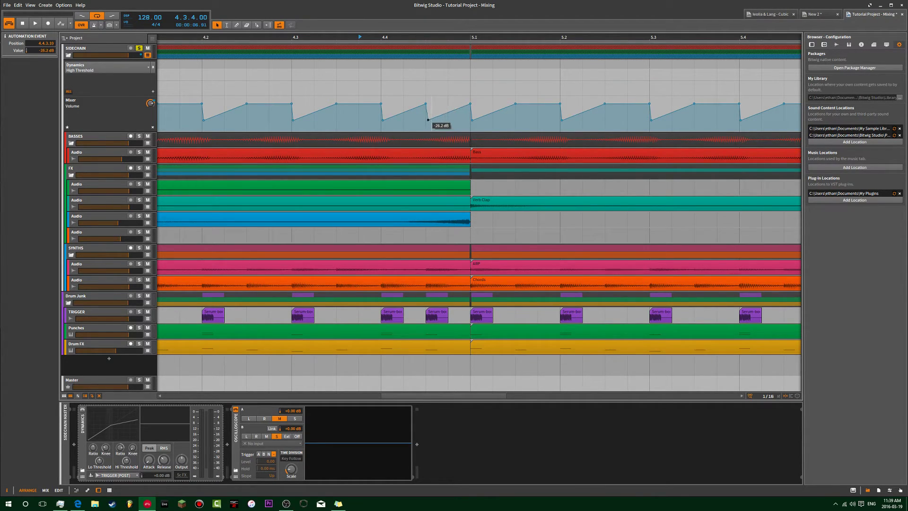
{"action": "left_click_drag", "start_coordinate": [427, 119], "coordinate": [427, 120]}
Play the soloed SIDECHAIN group around bar 5 and again from bar 1 to check the repeated volume automation
{"action": "scroll", "coordinate": [448, 93], "scroll_direction": "down", "scroll_amount": 10}
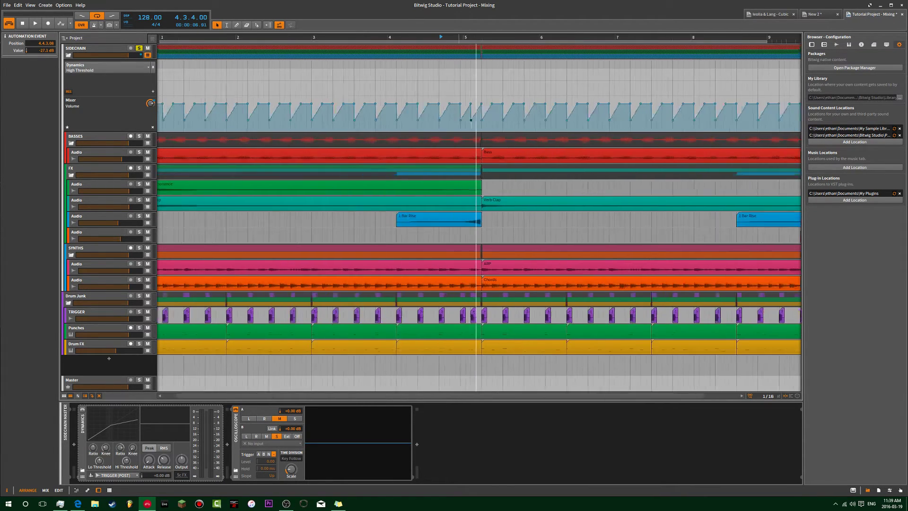
{"action": "key", "text": "space"}
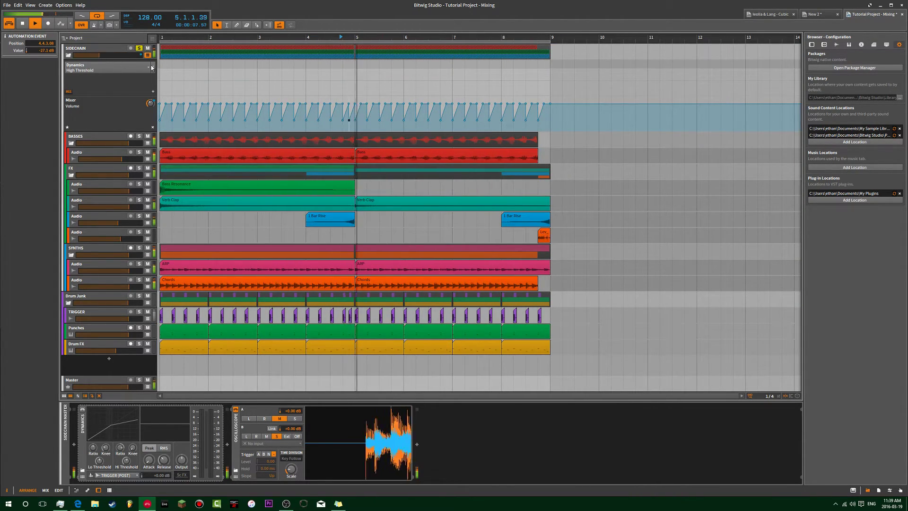
{"action": "left_click", "coordinate": [163, 37]}
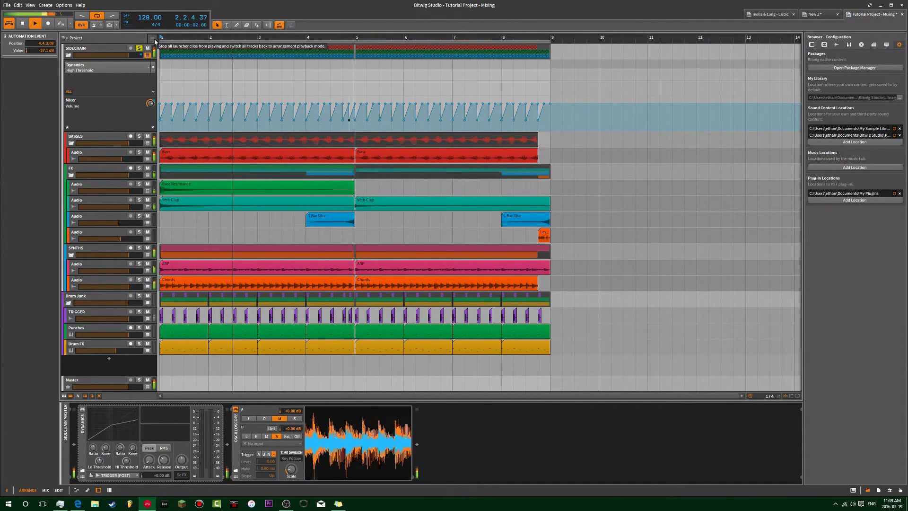
{"action": "left_click", "coordinate": [95, 53]}
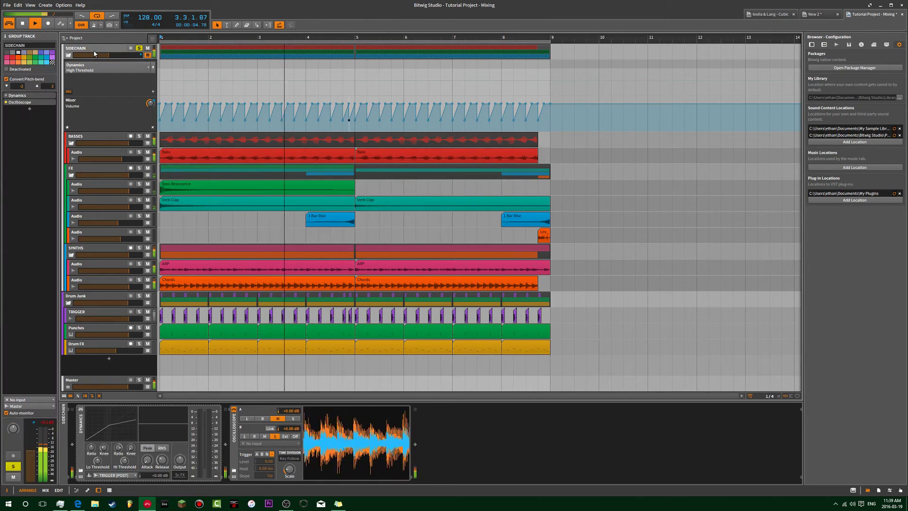
{"action": "key", "text": "space"}
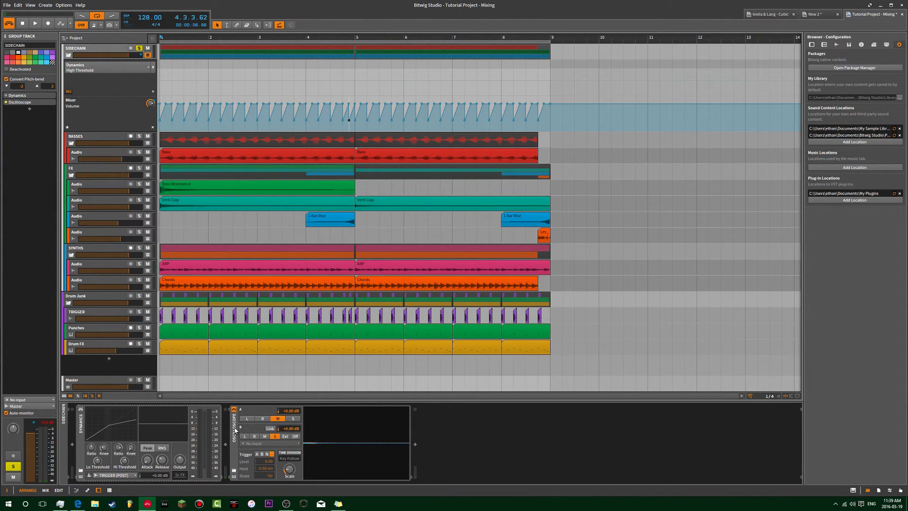
Examine the ducked signal during playback in the SIDECHAIN group's Oscilloscope and in the Master track's Oscilloscope
{"action": "left_click", "coordinate": [235, 430]}
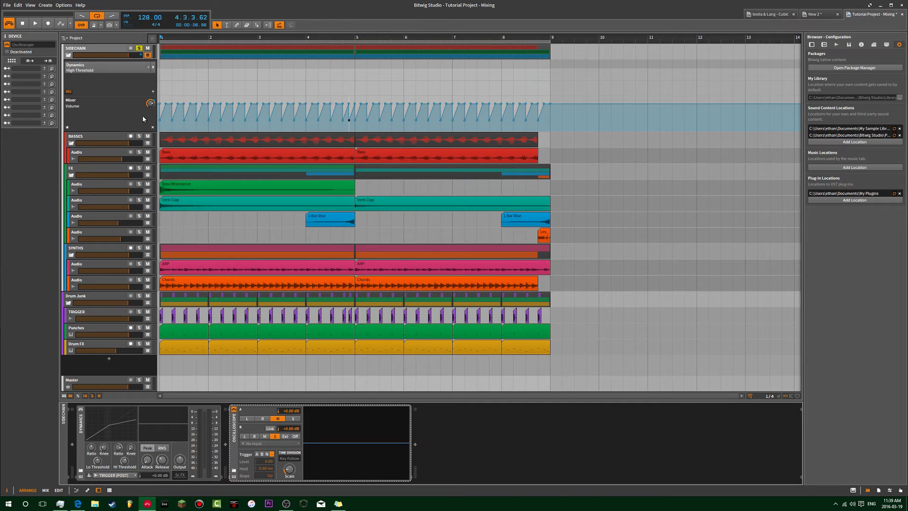
{"action": "left_click", "coordinate": [80, 428]}
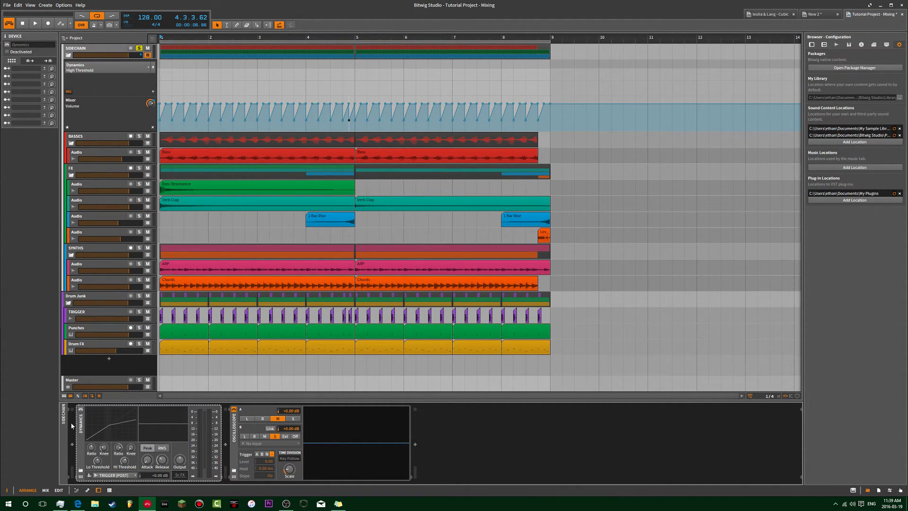
{"action": "left_click", "coordinate": [235, 447]}
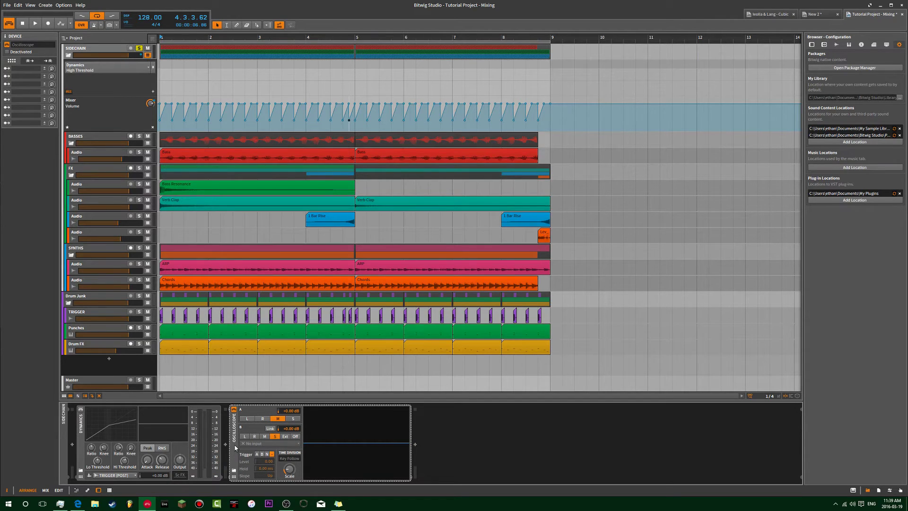
{"action": "key", "text": "space"}
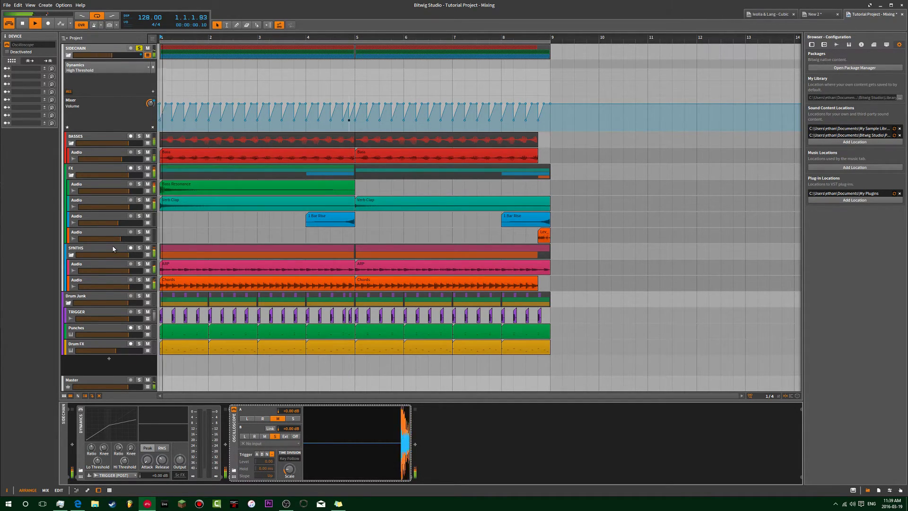
{"action": "left_click", "coordinate": [137, 381]}
{"action": "left_click", "coordinate": [302, 439]}
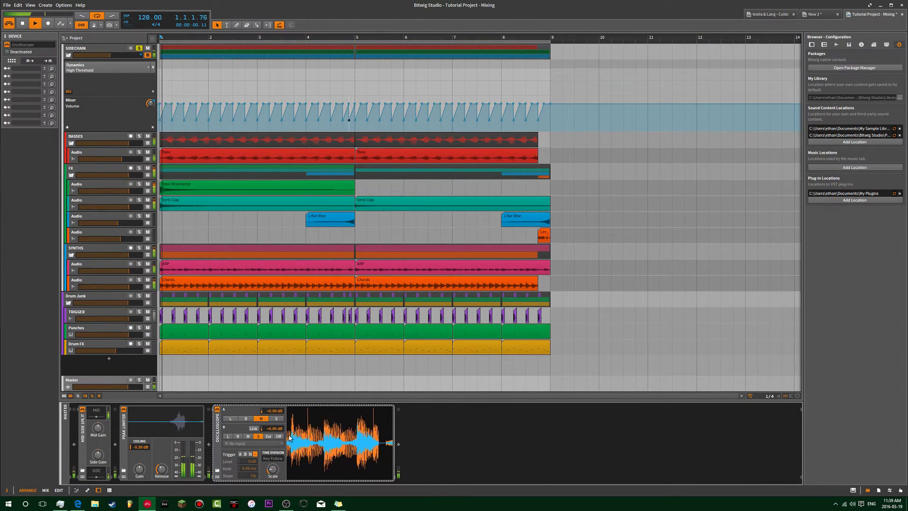
{"action": "key", "text": "space"}
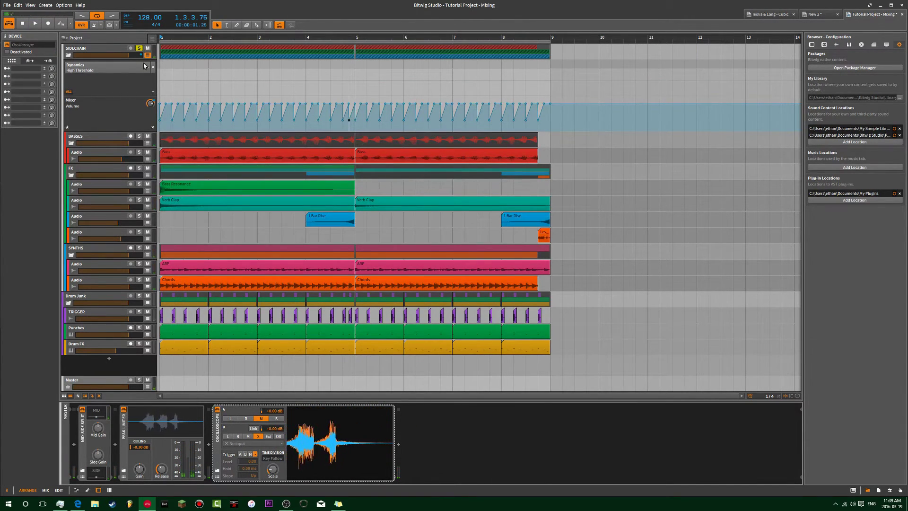
Unsolo the SIDECHAIN group, play the full mix, and return the play position to 1.1.1.00
{"action": "left_click", "coordinate": [138, 48]}
{"action": "key", "text": "space"}
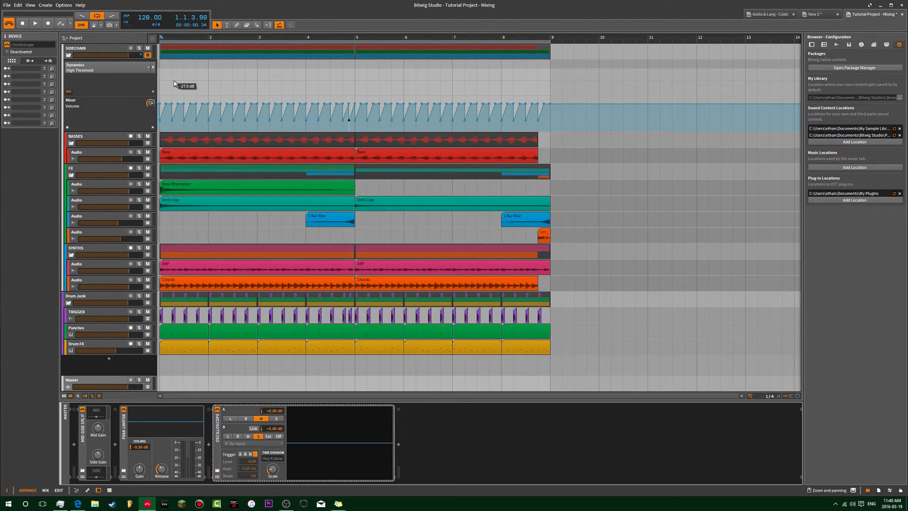
{"action": "left_click", "coordinate": [161, 38]}
{"action": "scroll", "coordinate": [175, 83], "scroll_direction": "up", "scroll_amount": 5}
{"action": "left_click", "coordinate": [194, 75]}
{"action": "left_click_drag", "start_coordinate": [196, 37], "coordinate": [199, 66]}
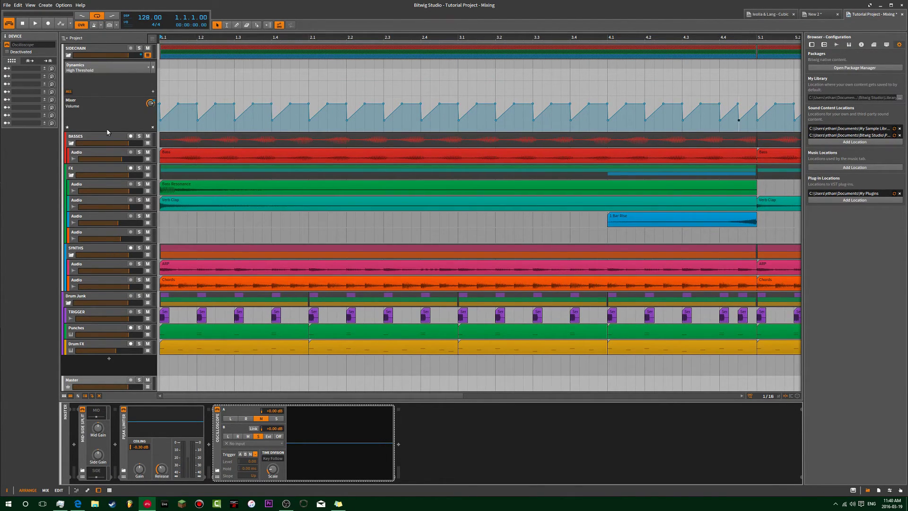
Reduce the height of the SIDECHAIN group's automation lanes and highlight its volume automation across bars 1 to 8
{"action": "left_click_drag", "start_coordinate": [107, 129], "coordinate": [102, 56]}
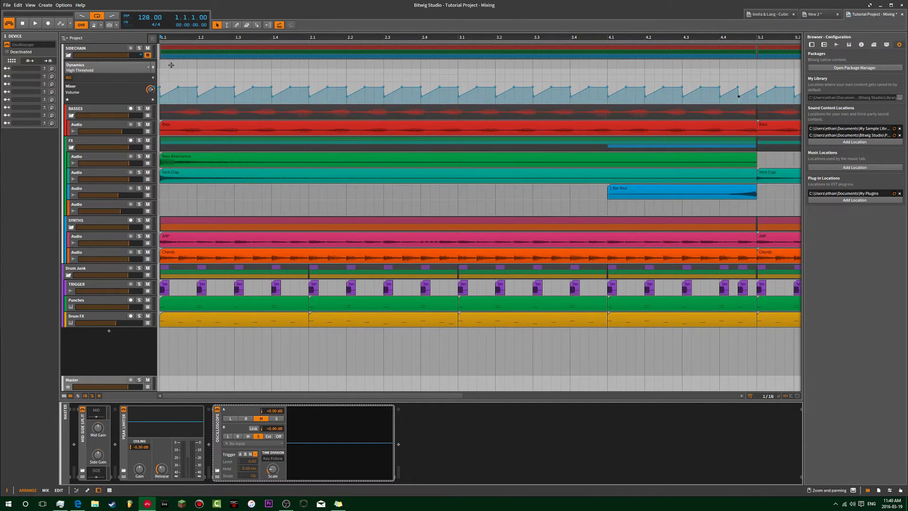
{"action": "key", "text": "minus"}
{"action": "mouse_move", "coordinate": [163, 37]}
{"action": "left_mouse_down"}
{"action": "mouse_move", "coordinate": [163, 10]}
{"action": "mouse_move", "coordinate": [162, 38]}
{"action": "left_mouse_up"}
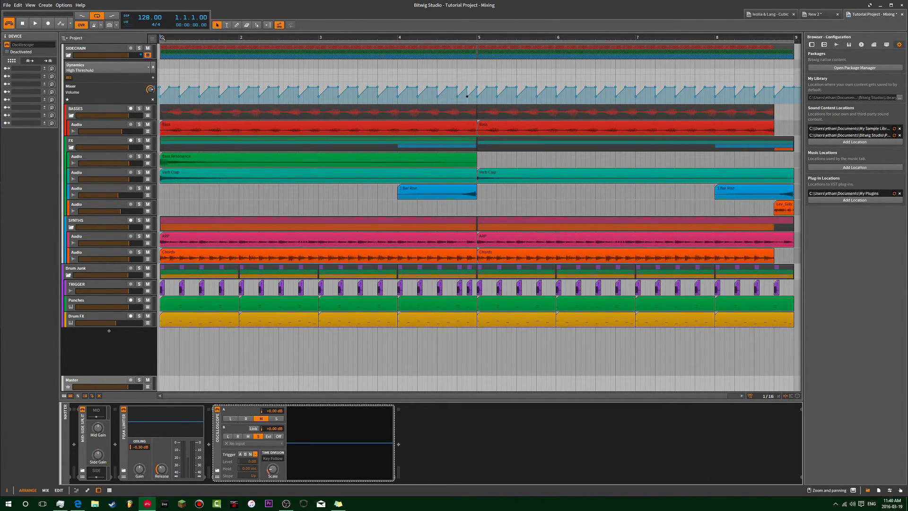
{"action": "left_click", "coordinate": [240, 37]}
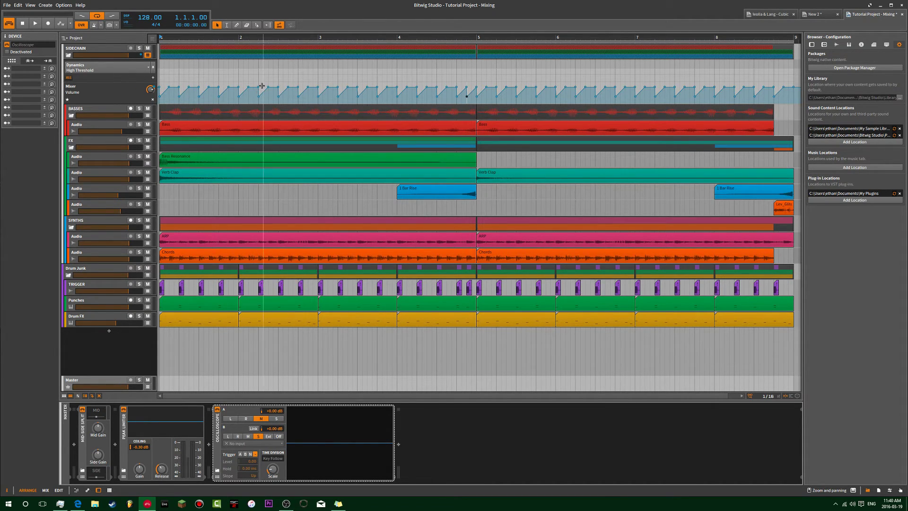
{"action": "scroll", "coordinate": [259, 79], "scroll_direction": "down", "scroll_amount": 4}
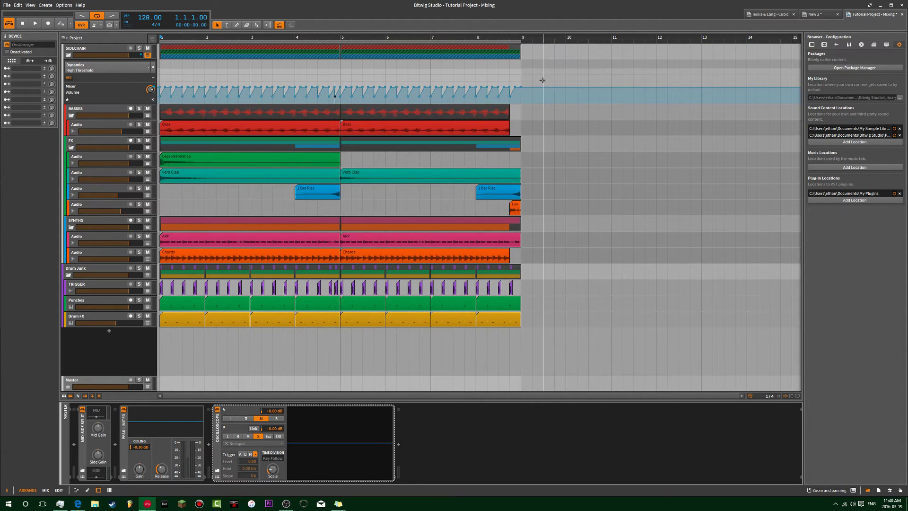
{"action": "left_click_drag", "start_coordinate": [539, 84], "coordinate": [151, 99]}
{"action": "left_click", "coordinate": [162, 65]}
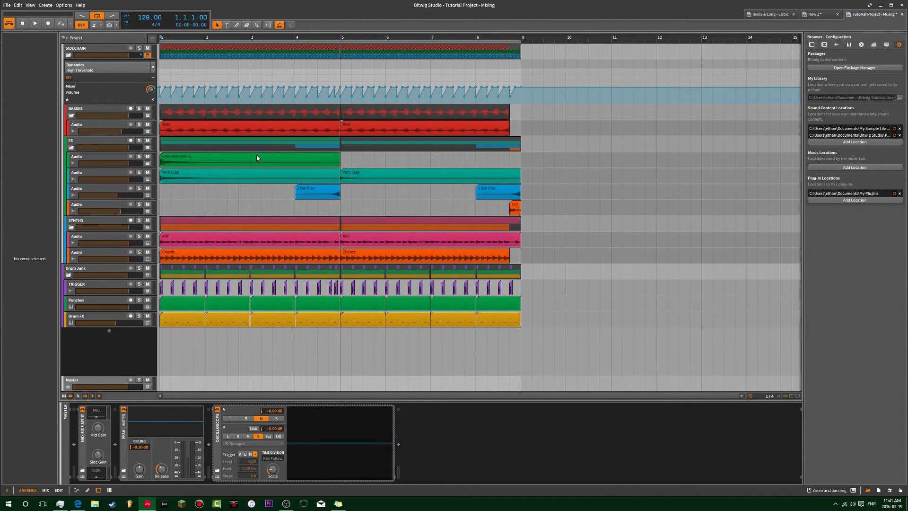
{"action": "left_click", "coordinate": [109, 376]}
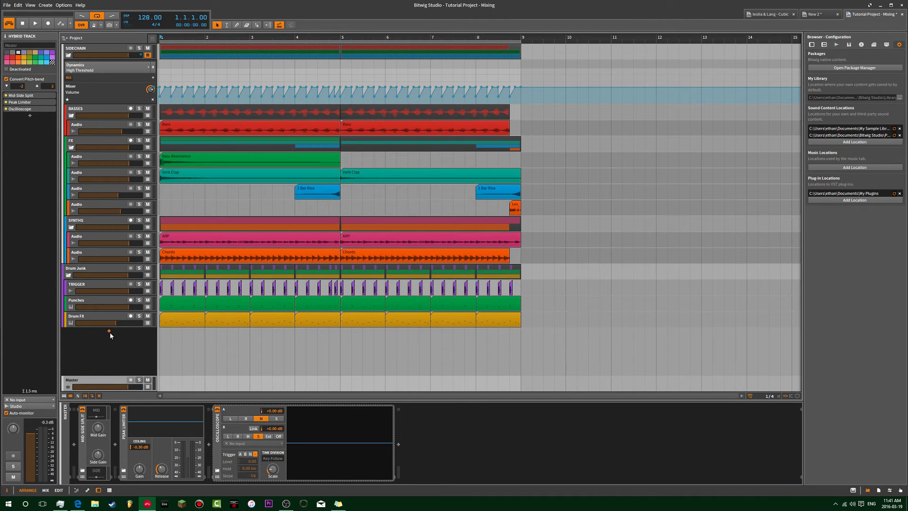
{"action": "left_click", "coordinate": [109, 331]}
{"action": "type", "text": "audio"}
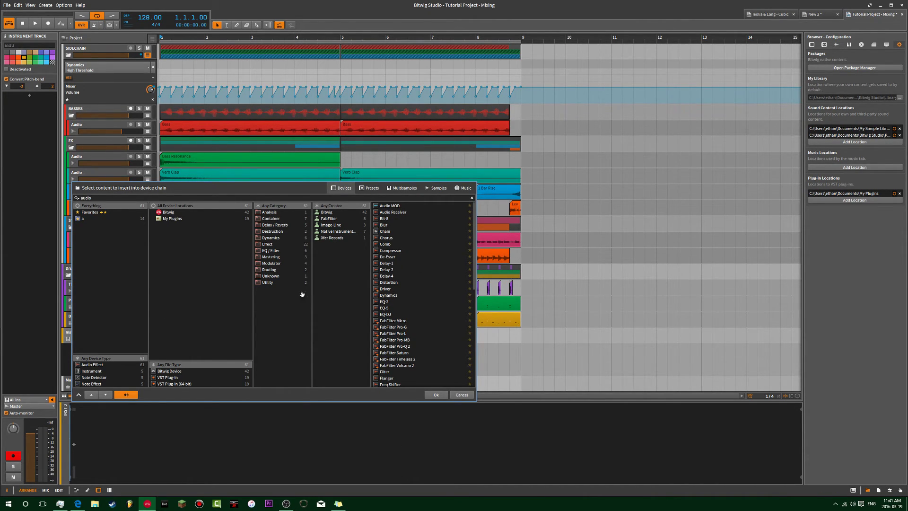
{"action": "key", "text": "Escape"}
{"action": "left_click", "coordinate": [109, 331]}
{"action": "key", "text": "Escape"}
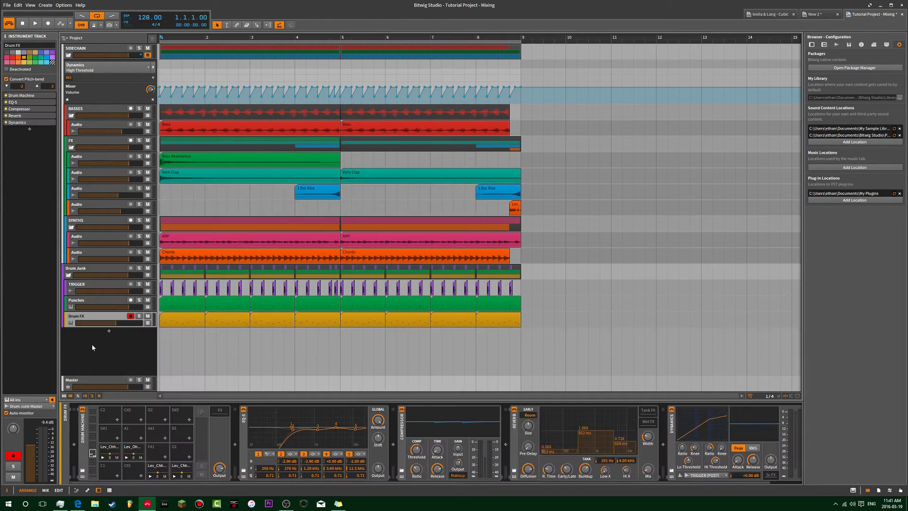
{"action": "double_click", "coordinate": [97, 347]}
{"action": "key", "text": "Escape"}
Create an audio track below Drum FX and add an empty one-bar clip on it at 1.1.1.00
{"action": "right_click", "coordinate": [92, 349]}
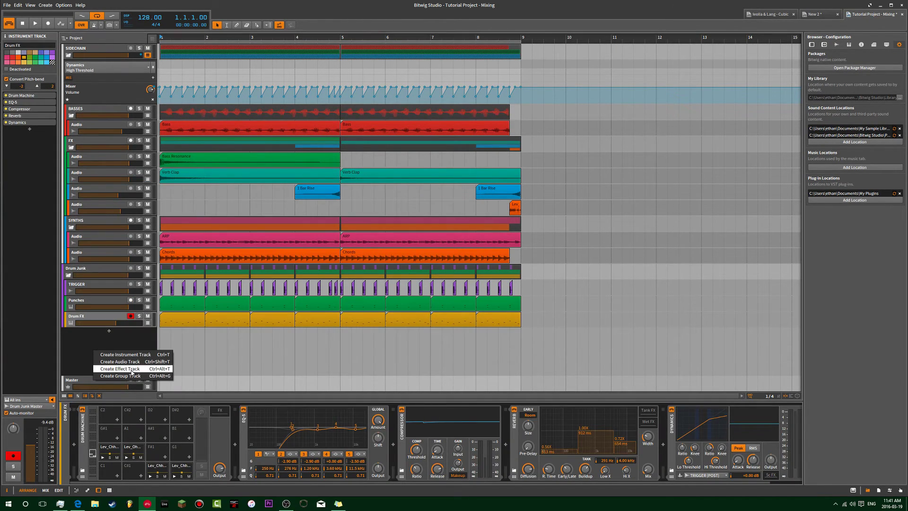
{"action": "left_click", "coordinate": [135, 361]}
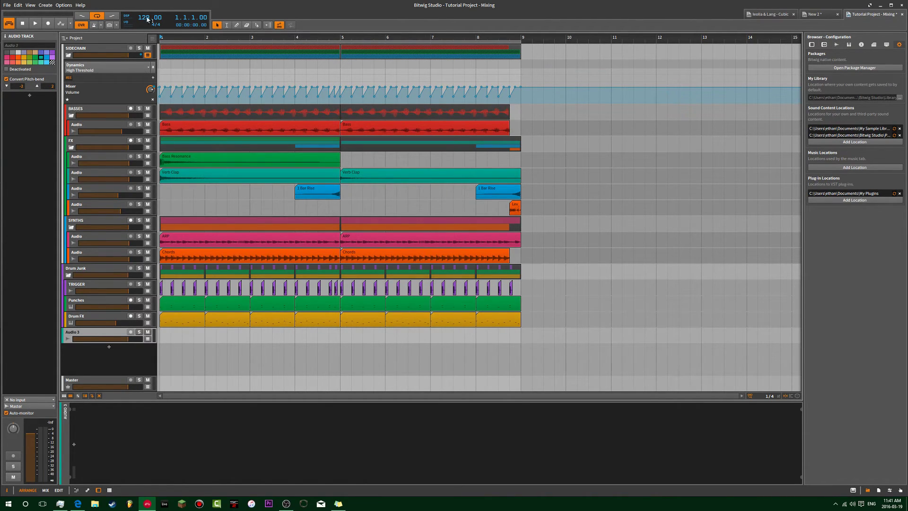
{"action": "double_click", "coordinate": [162, 337]}
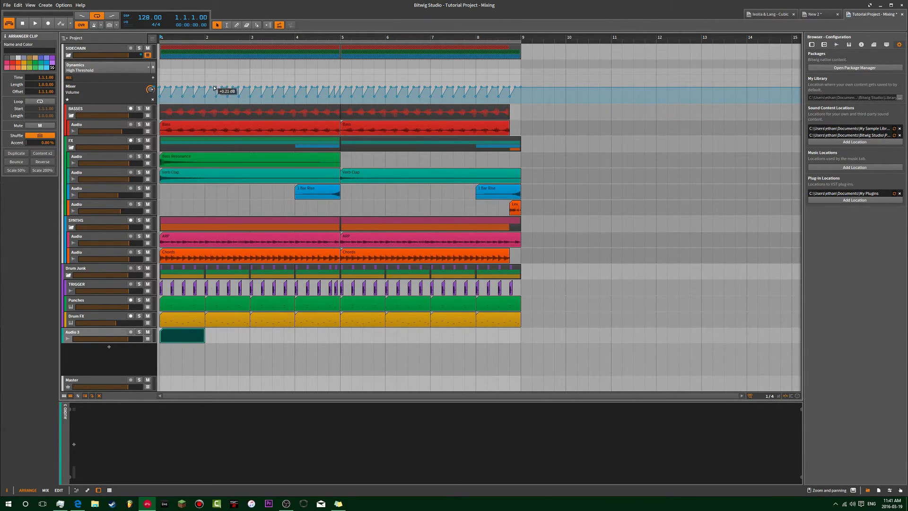
Select the first bar of the SIDECHAIN group's volume automation and show the new audio track's volume automation lane
{"action": "left_click_drag", "start_coordinate": [208, 79], "coordinate": [159, 100]}
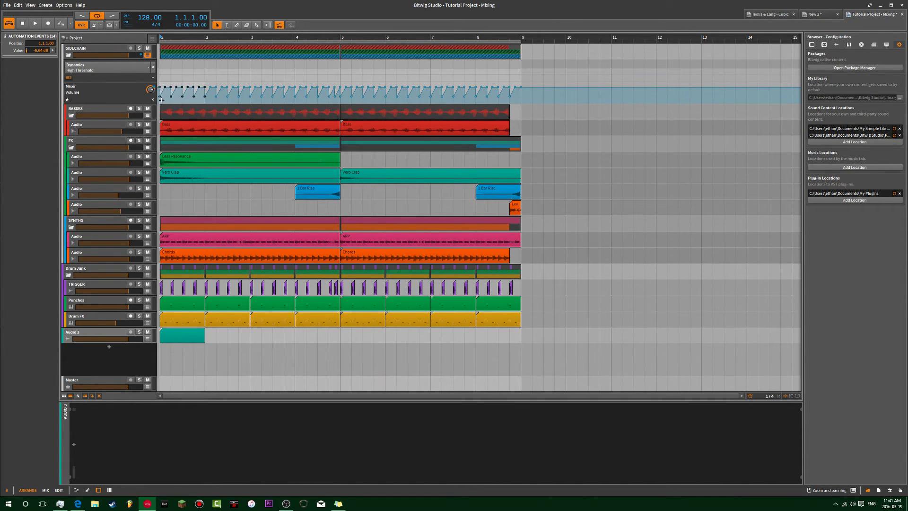
{"action": "left_click", "coordinate": [148, 339]}
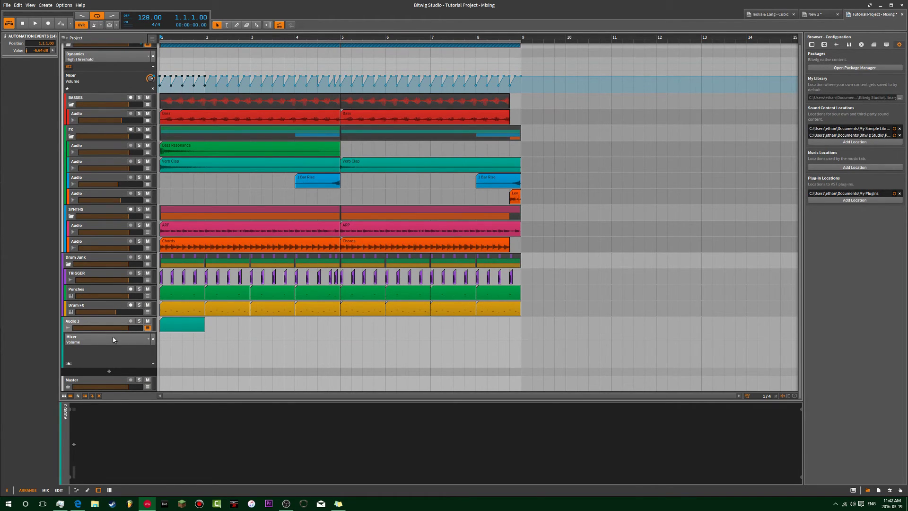
{"action": "scroll", "coordinate": [113, 339], "scroll_direction": "up", "scroll_amount": 1}
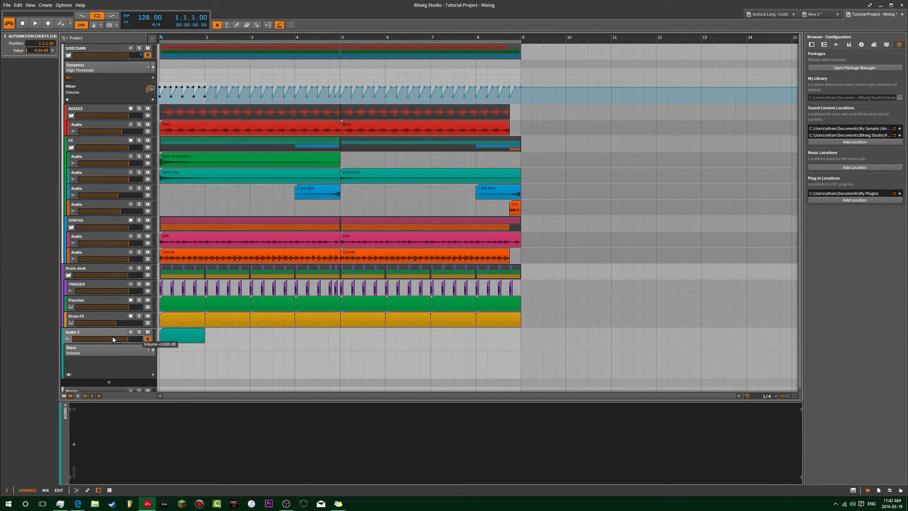
{"action": "scroll", "coordinate": [113, 339], "scroll_direction": "down", "scroll_amount": 1}
{"action": "scroll", "coordinate": [113, 339], "scroll_direction": "up", "scroll_amount": 1}
Route the SIDECHAIN group's output to the Audio 3 track instead of the Master
{"action": "left_click", "coordinate": [93, 48]}
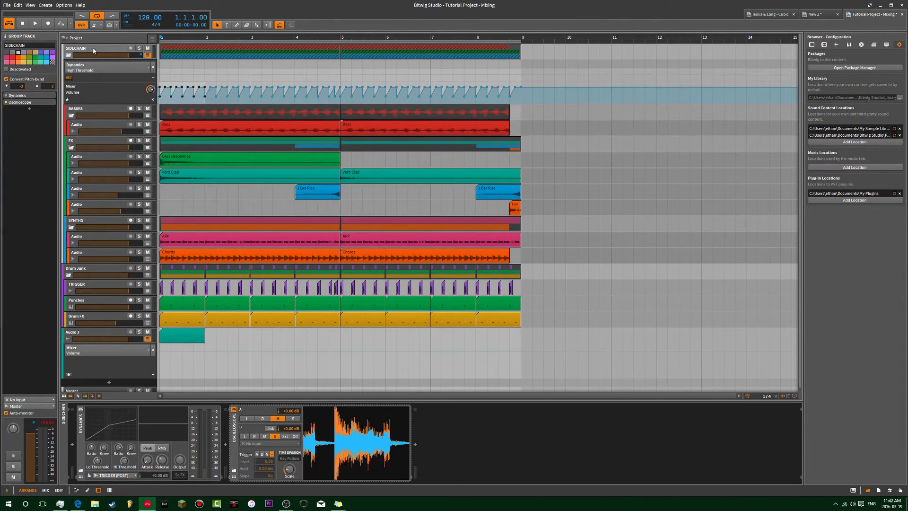
{"action": "left_click", "coordinate": [18, 407]}
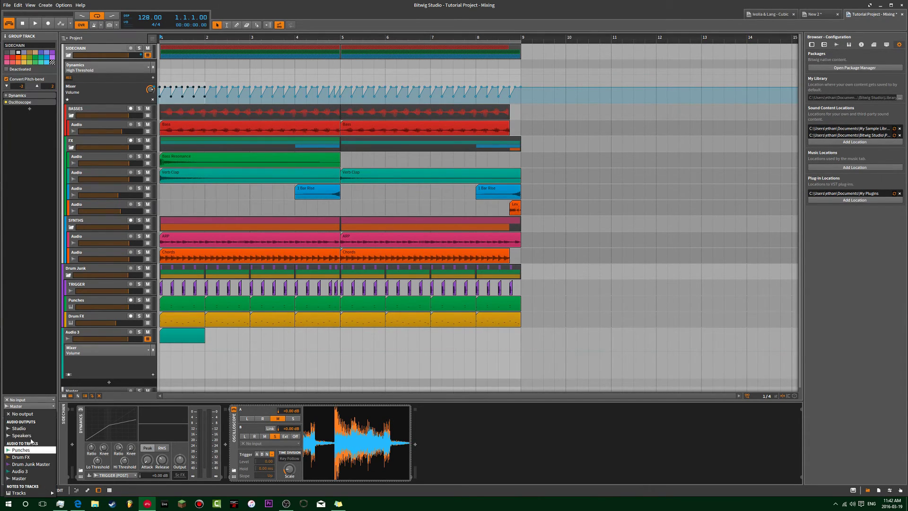
{"action": "left_click", "coordinate": [20, 470]}
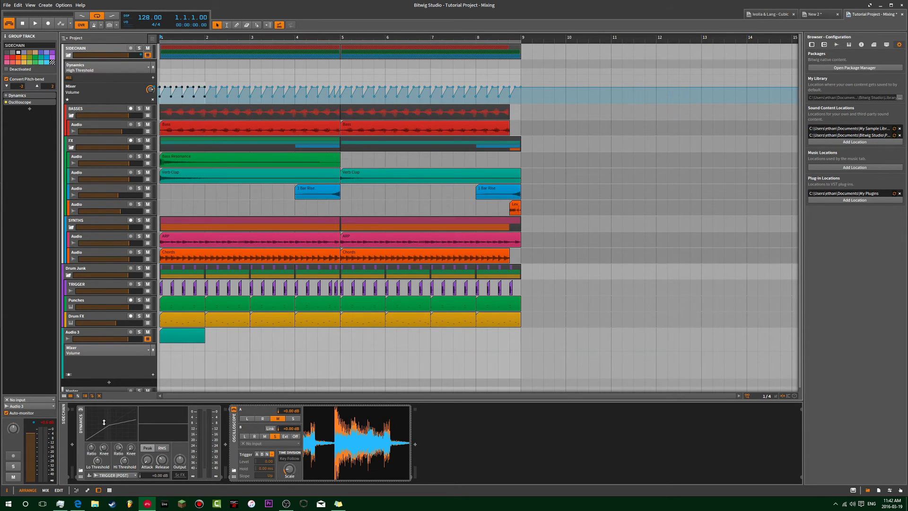
Recolor the clip on Audio 3 and the track itself blue-violet
{"action": "left_click", "coordinate": [76, 332]}
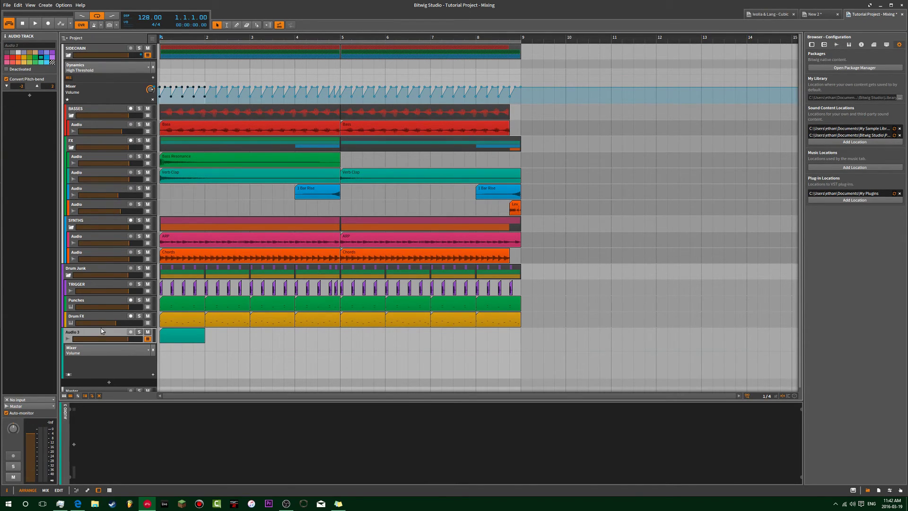
{"action": "left_click", "coordinate": [191, 335]}
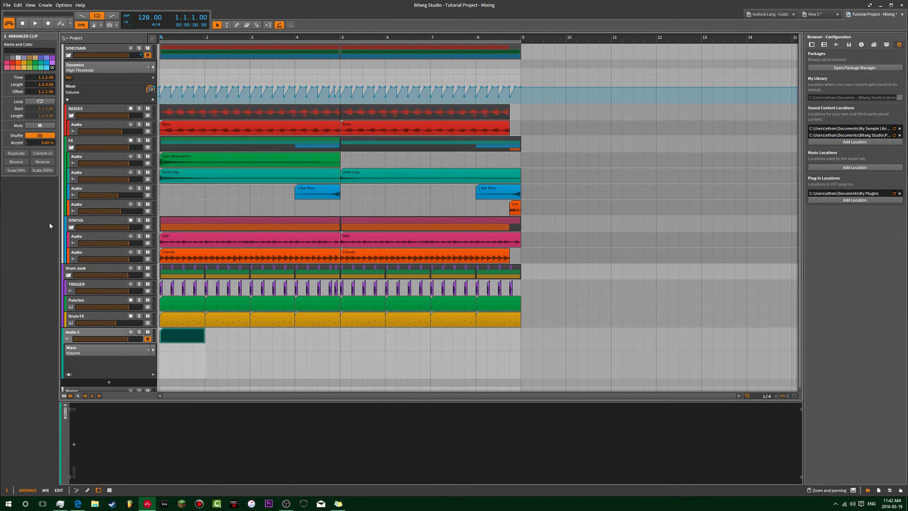
{"action": "left_click", "coordinate": [41, 57]}
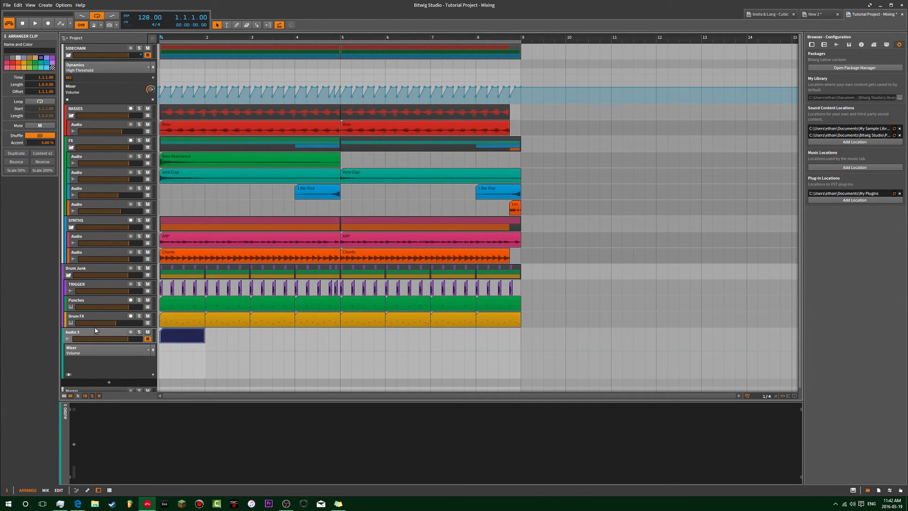
{"action": "left_click", "coordinate": [111, 355]}
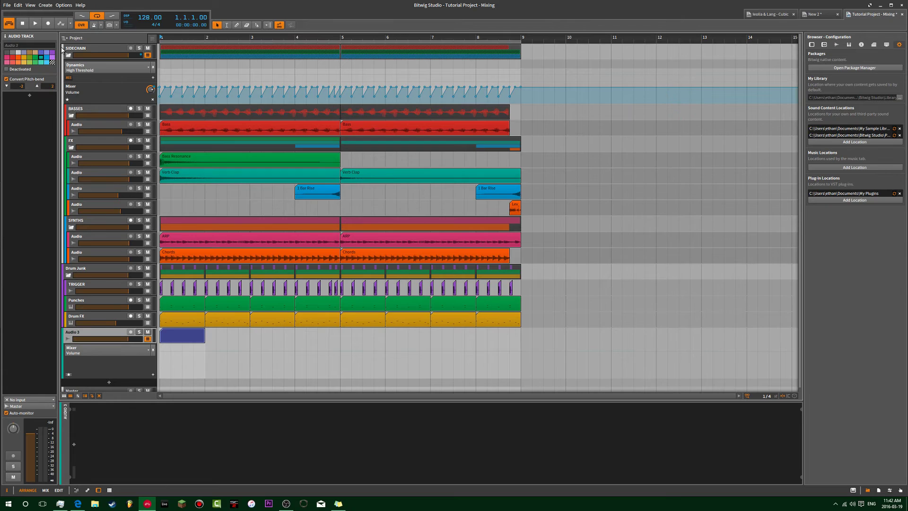
{"action": "left_click", "coordinate": [248, 356]}
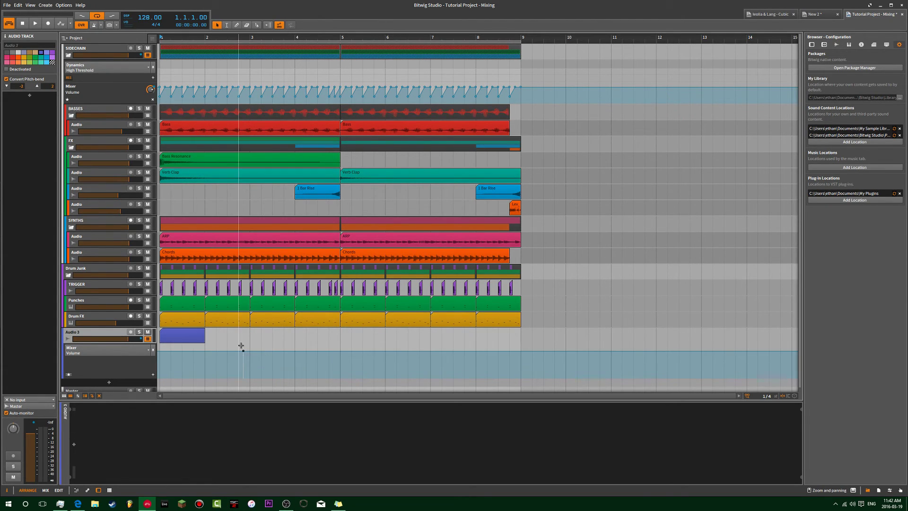
{"action": "left_click", "coordinate": [241, 346]}
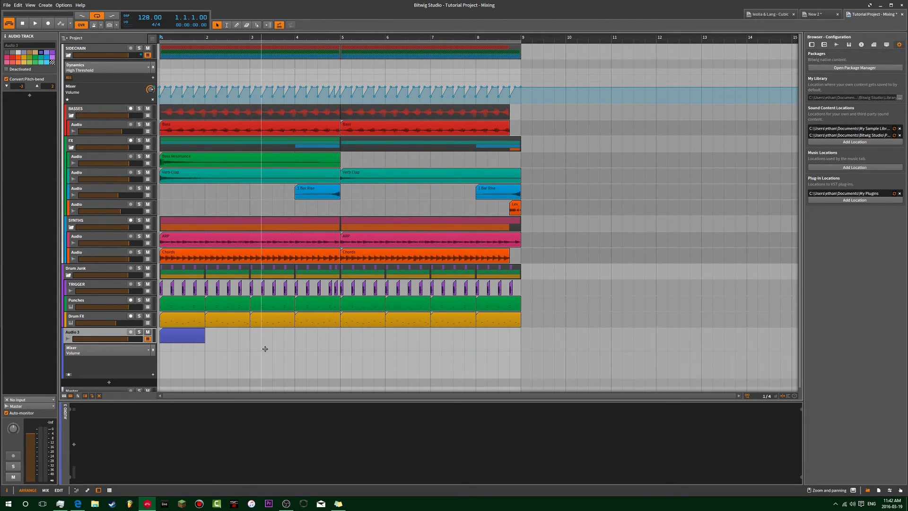
Duplicate the one-bar clip on Audio 3 seven times to fill bars 1 to 8
{"action": "left_click", "coordinate": [196, 340]}
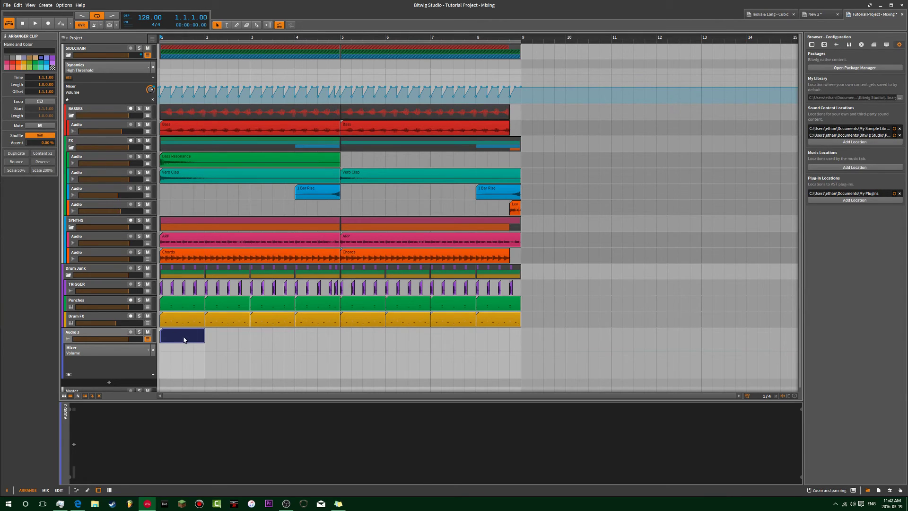
{"action": "key", "text": "ctrl+d"}
{"action": "key", "text": "ctrl+d"}
{"action": "key", "text": "ctrl+d"}
{"action": "key", "text": "ctrl+d"}
{"action": "key", "text": "ctrl+d"}
{"action": "key", "text": "ctrl+d"}
{"action": "key", "text": "ctrl+d"}
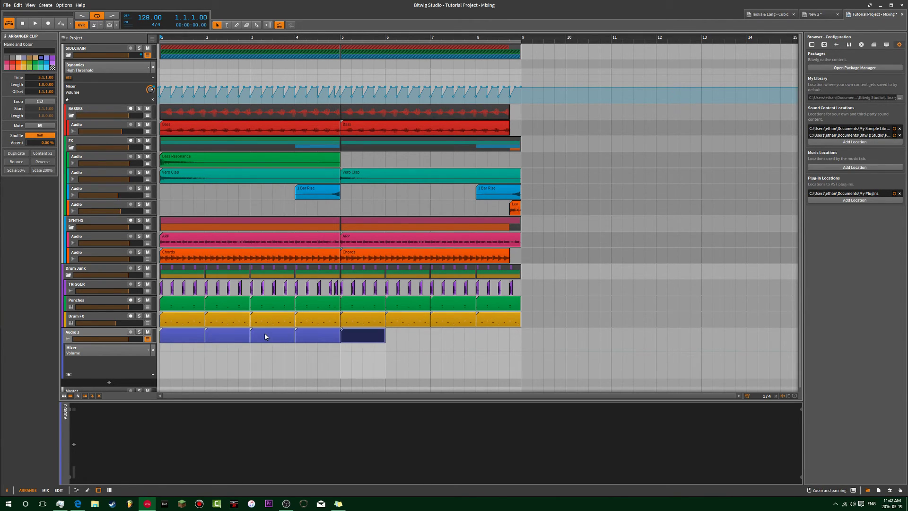
{"action": "left_click", "coordinate": [525, 309]}
Copy the SIDECHAIN group's volume automation for bars 1 to 8 into Audio 3's volume lane, starting at bar 1
{"action": "left_click_drag", "start_coordinate": [520, 78], "coordinate": [162, 97]}
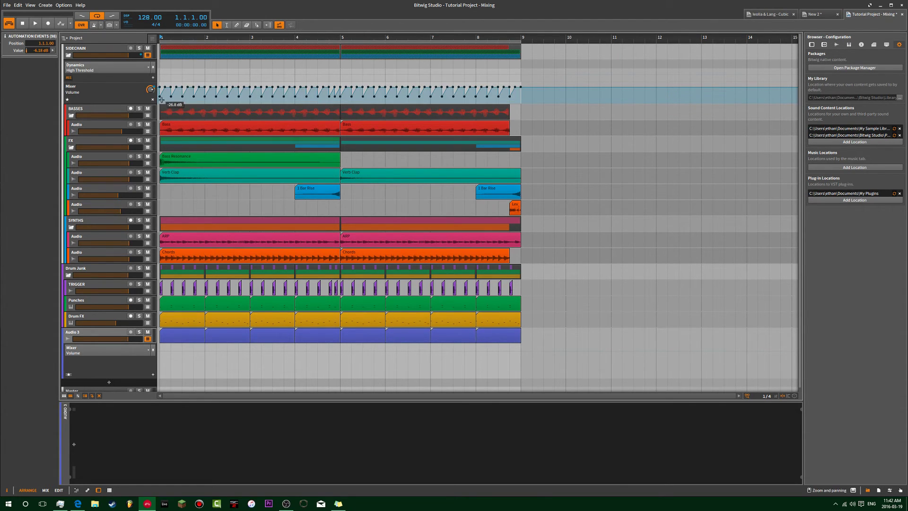
{"action": "left_click", "coordinate": [160, 359]}
{"action": "key", "text": "ctrl+v"}
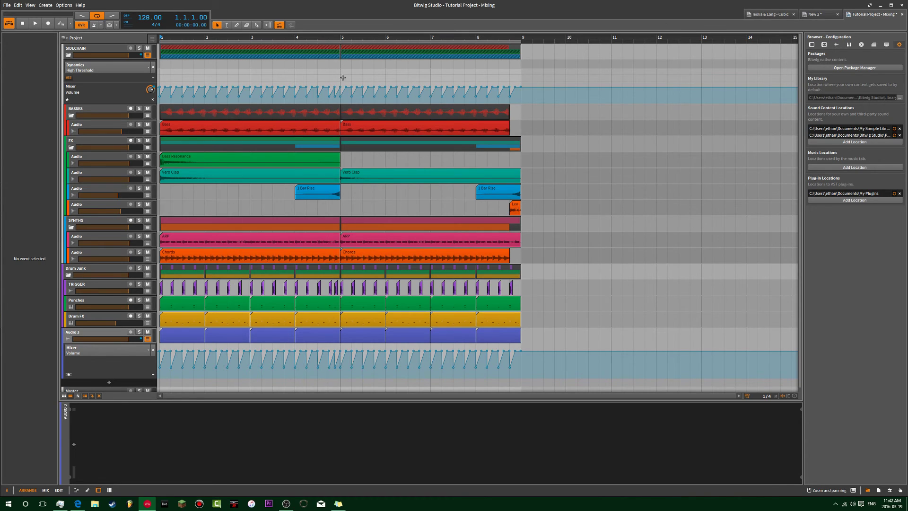
{"action": "mouse_move", "coordinate": [317, 335]}
{"action": "left_mouse_down"}
{"action": "mouse_move", "coordinate": [638, 345]}
{"action": "mouse_move", "coordinate": [320, 340]}
{"action": "left_mouse_up"}
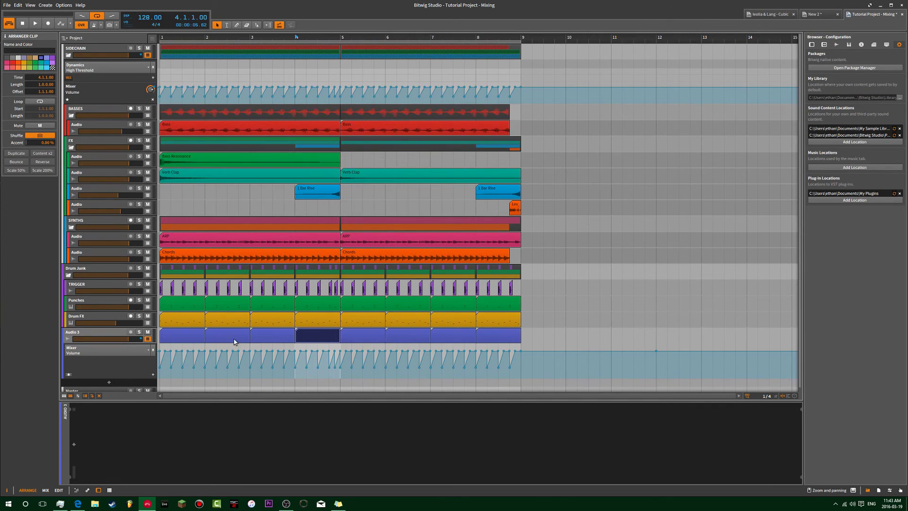
{"action": "left_click", "coordinate": [79, 334]}
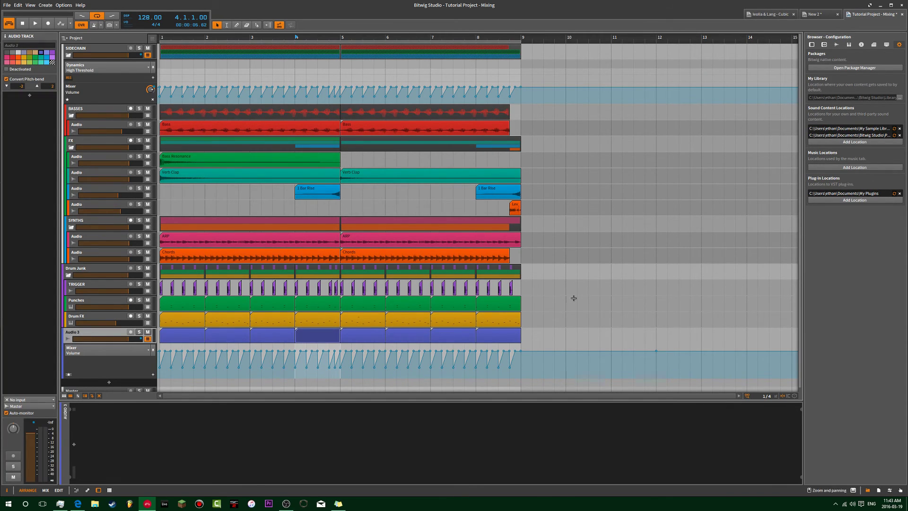
{"action": "left_click", "coordinate": [653, 270]}
{"action": "scroll", "coordinate": [435, 334], "scroll_direction": "down", "scroll_amount": 1}
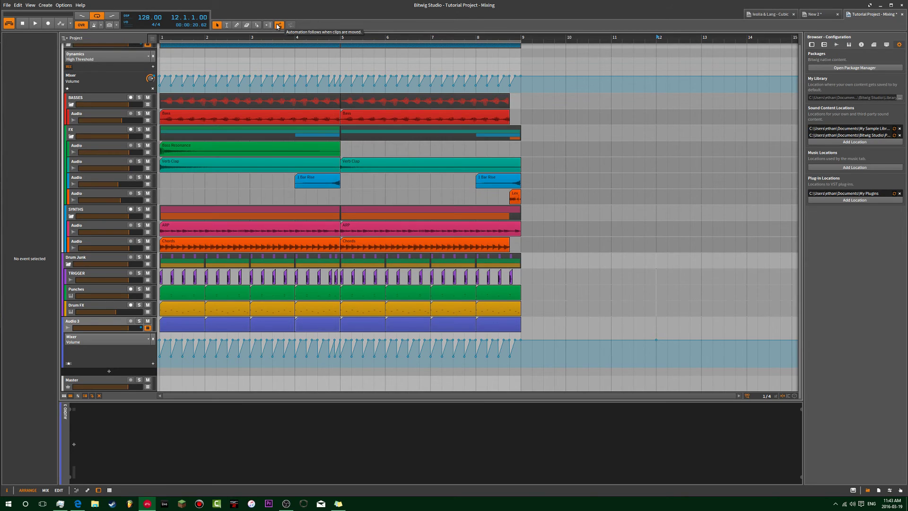
{"action": "scroll", "coordinate": [350, 118], "scroll_direction": "up", "scroll_amount": 1}
Remove the SIDECHAIN group's volume automation and hide its automation lanes
{"action": "left_click", "coordinate": [227, 96]}
{"action": "key", "text": "ctrl+z"}
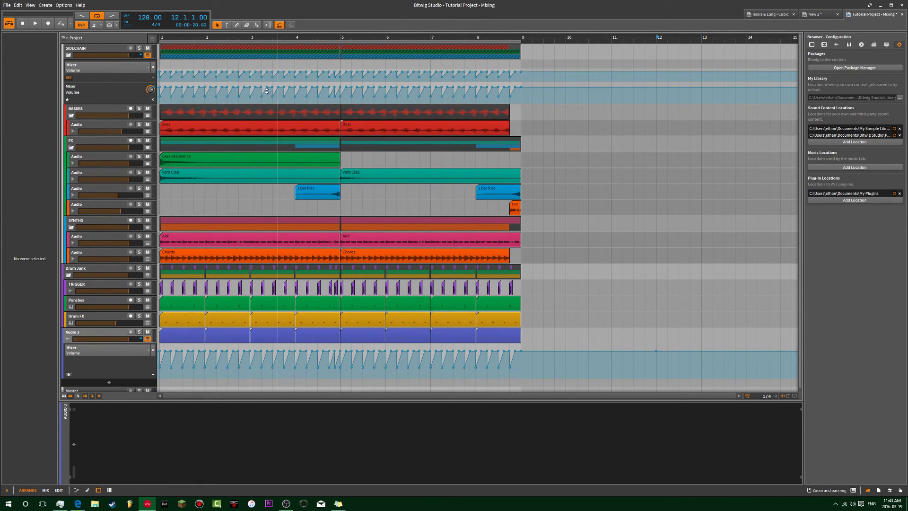
{"action": "left_click", "coordinate": [152, 100]}
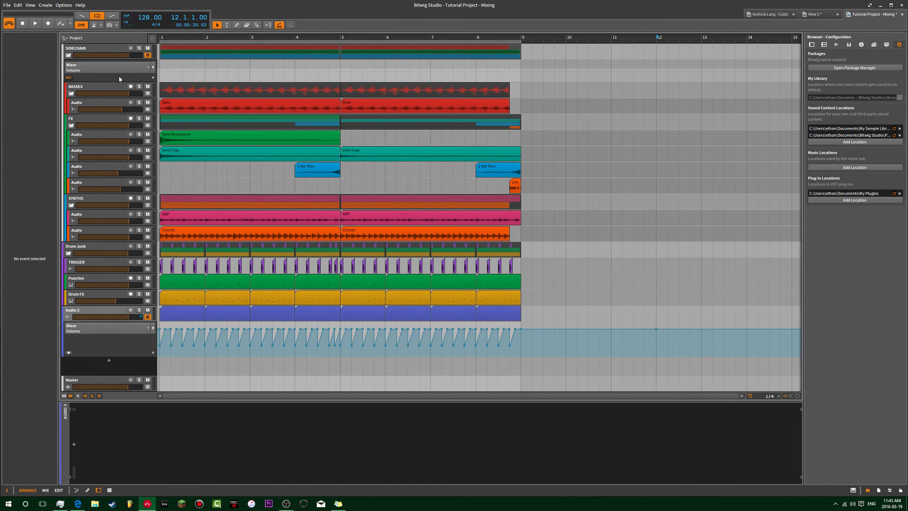
{"action": "left_click", "coordinate": [149, 57]}
Solo the Audio 3 track and play it repeatedly from 1.1.1.00 to check the ducking on the routed signal
{"action": "key", "text": "Home"}
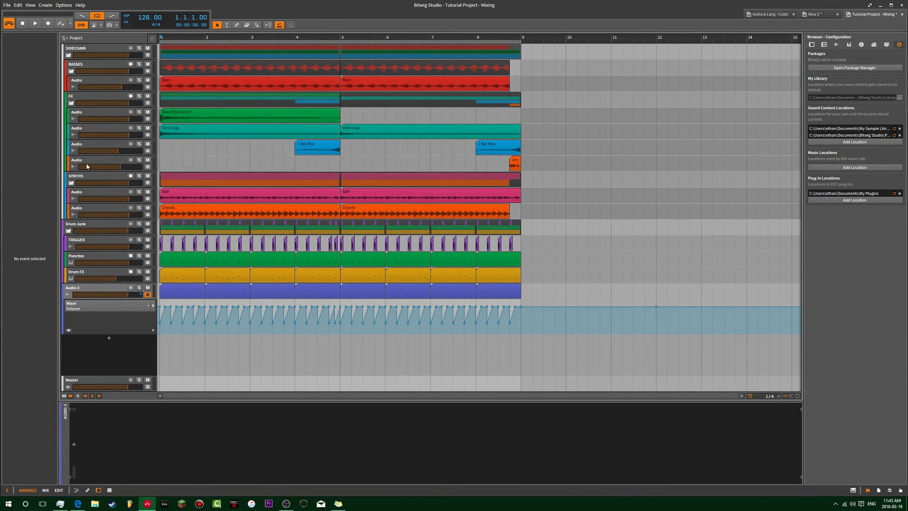
{"action": "left_click", "coordinate": [140, 288]}
{"action": "key", "text": "space"}
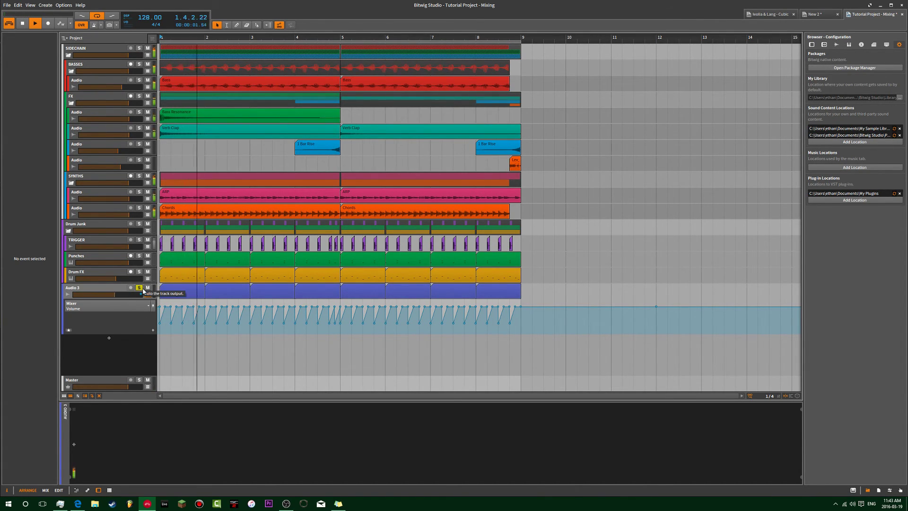
{"action": "key", "text": "space"}
{"action": "key", "text": "space"}
{"action": "key", "text": "space"}
{"action": "key", "text": "space"}
{"action": "key", "text": "space"}
{"action": "key", "text": "space"}
{"action": "key", "text": "space"}
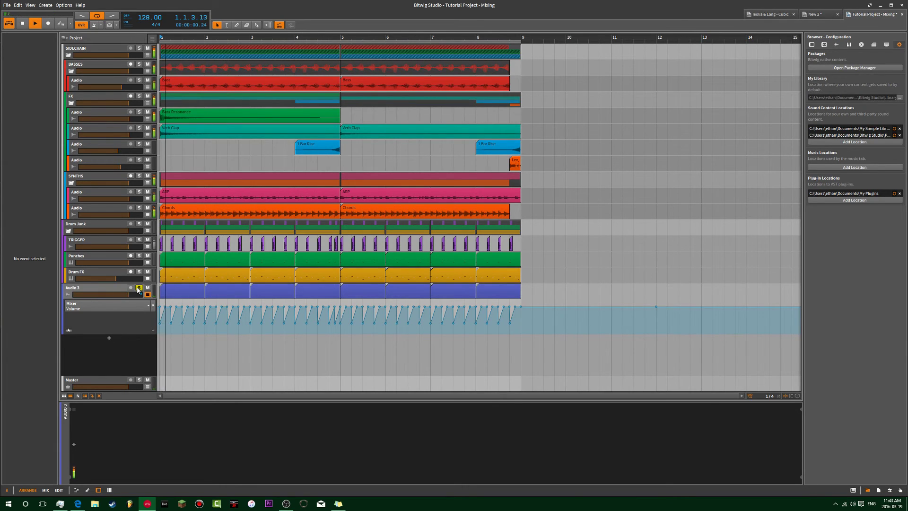
Play the project from 1.1.1.00 with Audio 3 soloed, turn off the track's solo and play again
{"action": "key", "text": "space"}
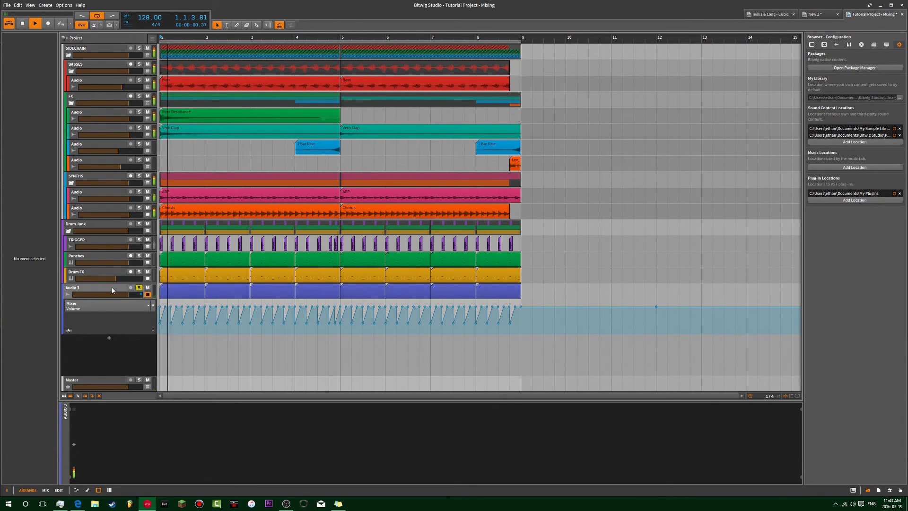
{"action": "key", "text": "space"}
{"action": "left_click", "coordinate": [102, 288]}
{"action": "key", "text": "space"}
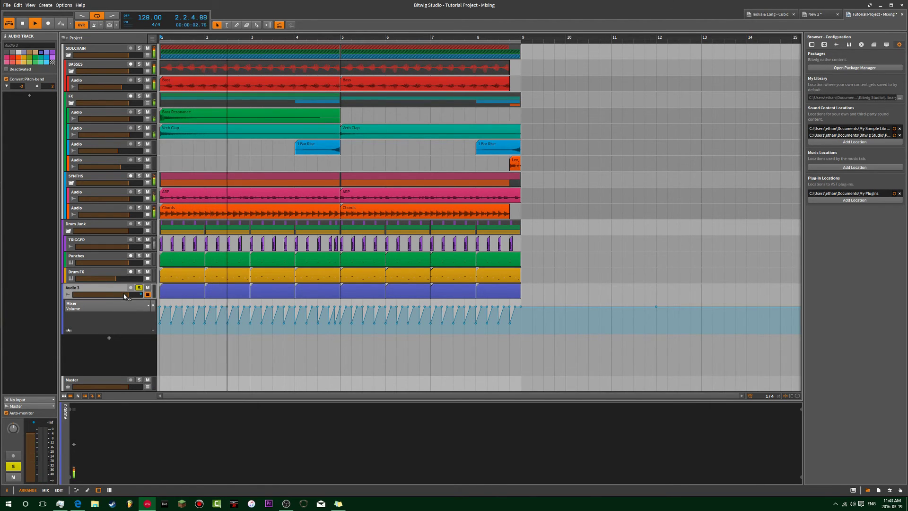
{"action": "left_click", "coordinate": [139, 287]}
{"action": "key", "text": "space"}
{"action": "key", "text": "space"}
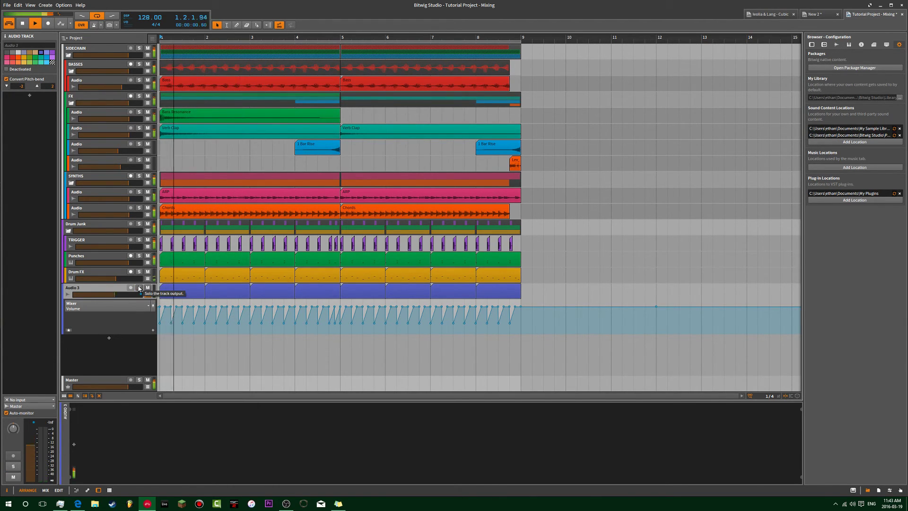
Solo the SIDECHAIN group and compare its playback with Audio 3's solo switched on and off
{"action": "left_click", "coordinate": [138, 48]}
{"action": "key", "text": "space"}
{"action": "key", "text": "space"}
{"action": "key", "text": "space"}
{"action": "key", "text": "space"}
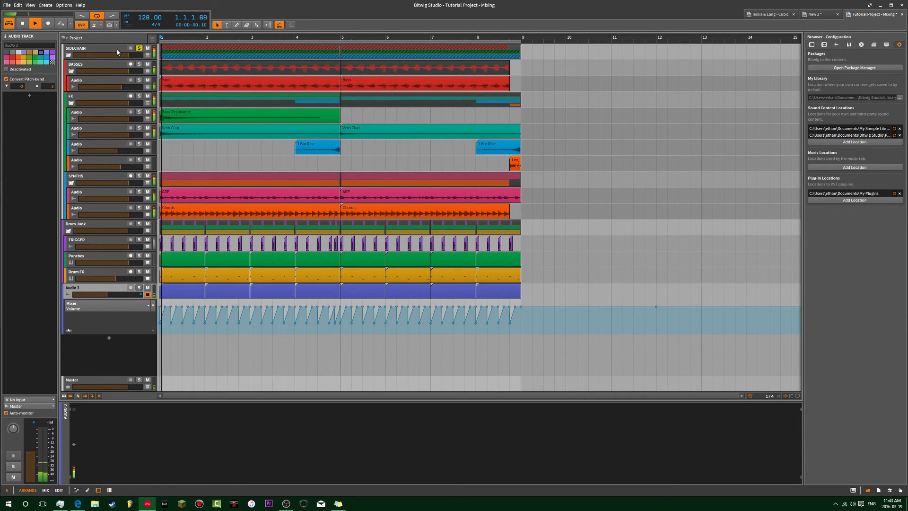
{"action": "left_click", "coordinate": [139, 287]}
{"action": "key", "text": "space"}
{"action": "key", "text": "space"}
{"action": "key", "text": "space"}
{"action": "left_click", "coordinate": [138, 287]}
Reselect Audio 3 as the SIDECHAIN group's output and play the routed signal
{"action": "left_click", "coordinate": [88, 52]}
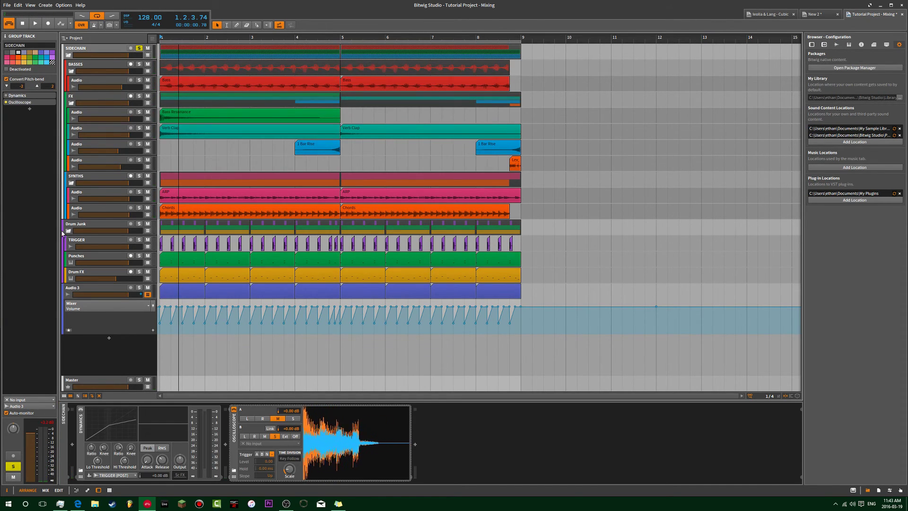
{"action": "left_click", "coordinate": [42, 406]}
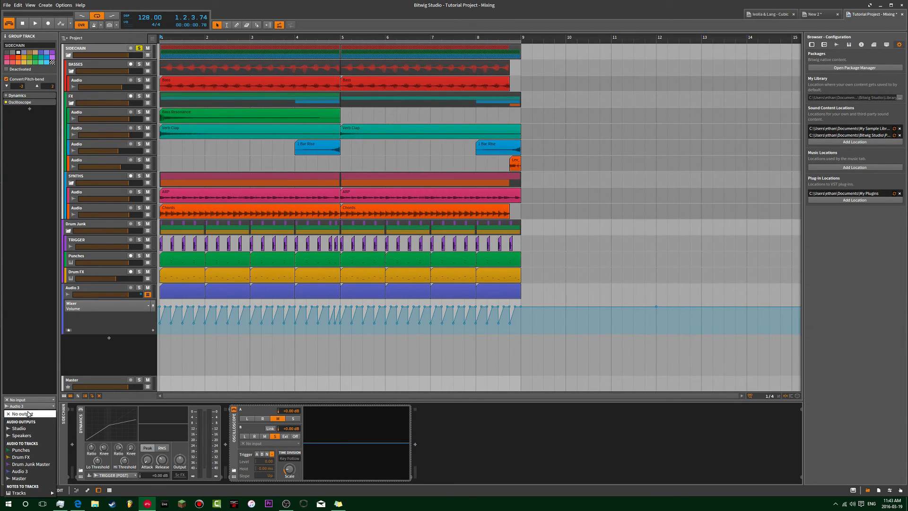
{"action": "left_click", "coordinate": [31, 471]}
{"action": "key", "text": "space"}
Set Audio 3's input to SIDECHAIN Master (PRE)
{"action": "left_click", "coordinate": [98, 294]}
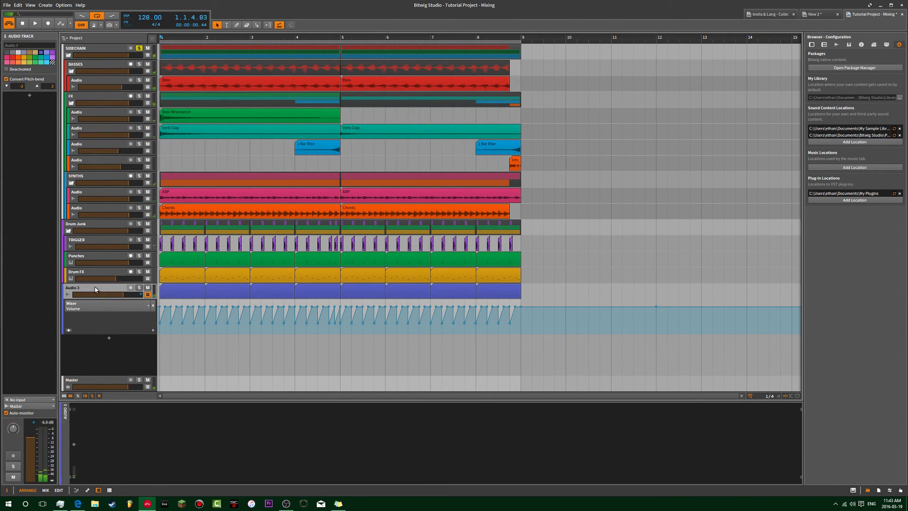
{"action": "left_click", "coordinate": [33, 400]}
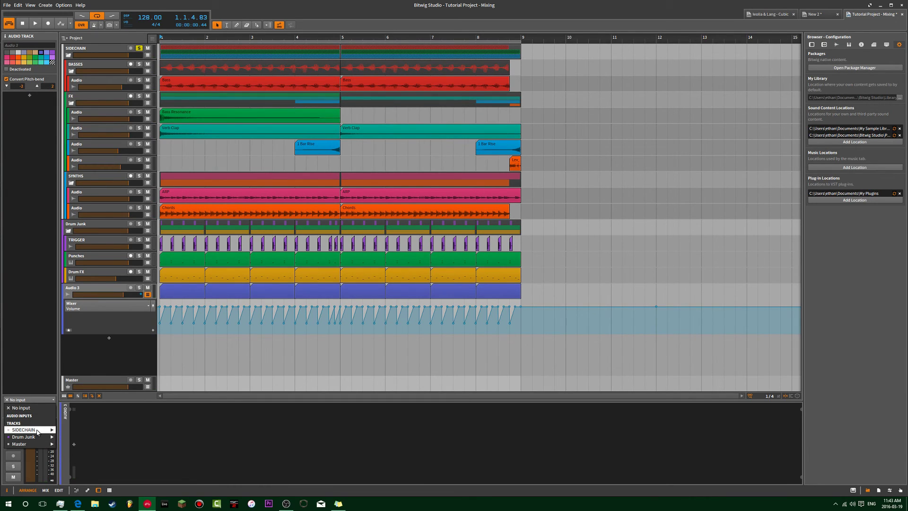
{"action": "mouse_move", "coordinate": [37, 432]}
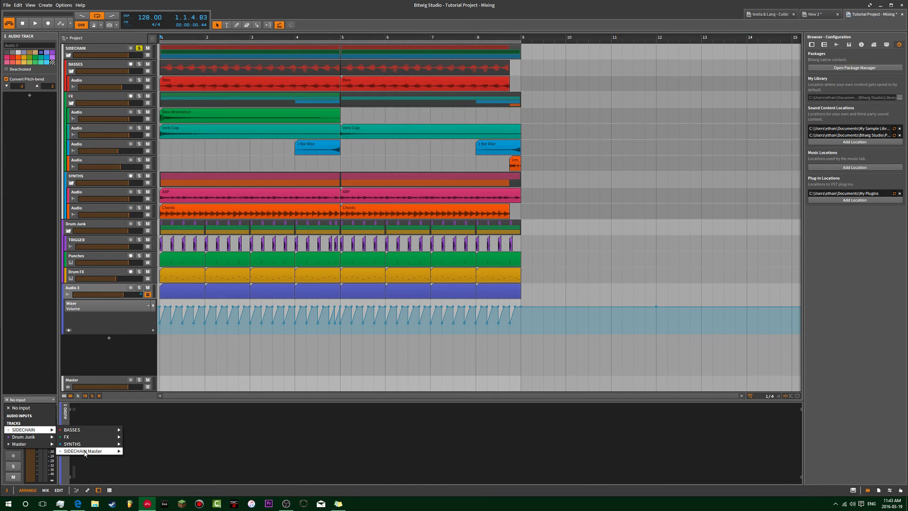
{"action": "mouse_move", "coordinate": [85, 453]}
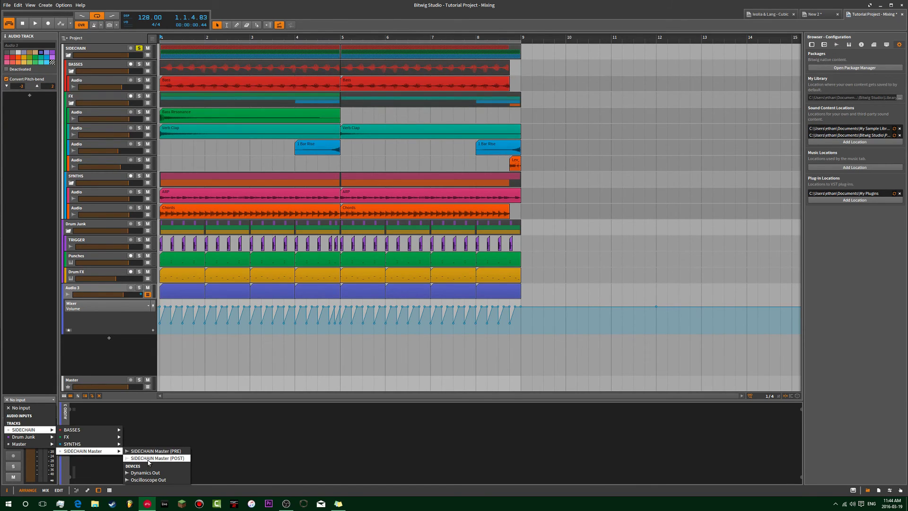
{"action": "left_click", "coordinate": [152, 451]}
Switch Audio 3's auto-monitor off and back on while testing playback
{"action": "key", "text": "space"}
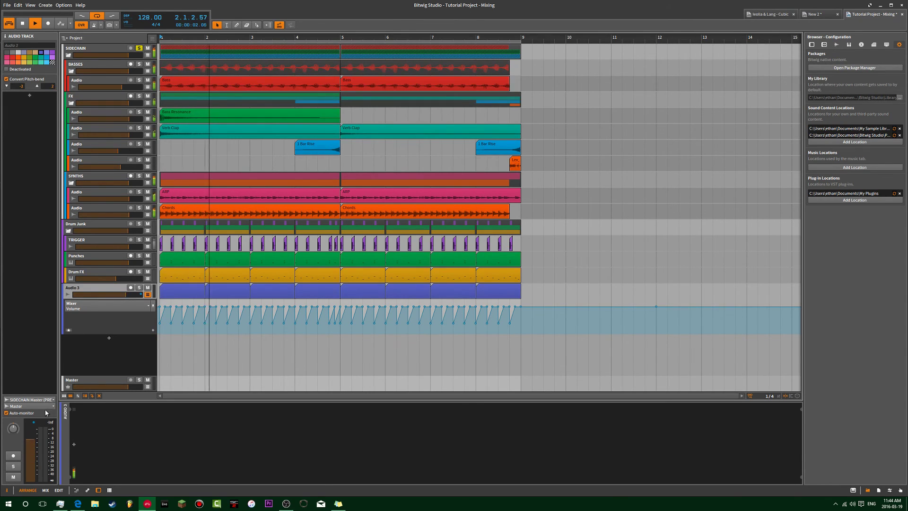
{"action": "left_click", "coordinate": [17, 414]}
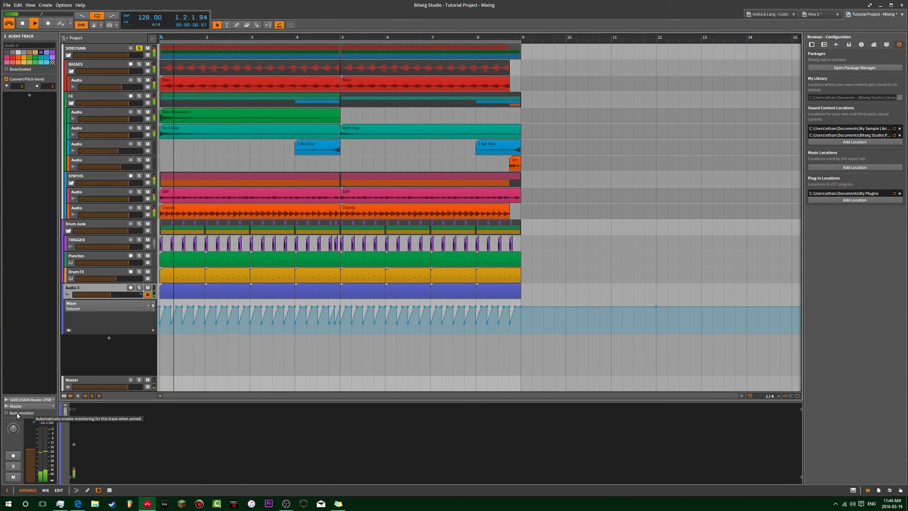
{"action": "left_click", "coordinate": [17, 414]}
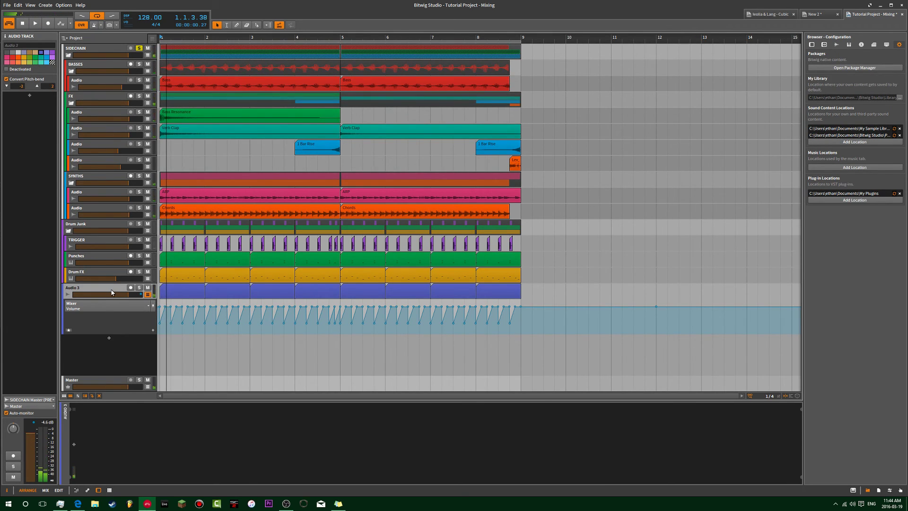
{"action": "key", "text": "space"}
Convert Audio 3 to a hybrid track and play it from 1.1.1.00
{"action": "right_click", "coordinate": [184, 290]}
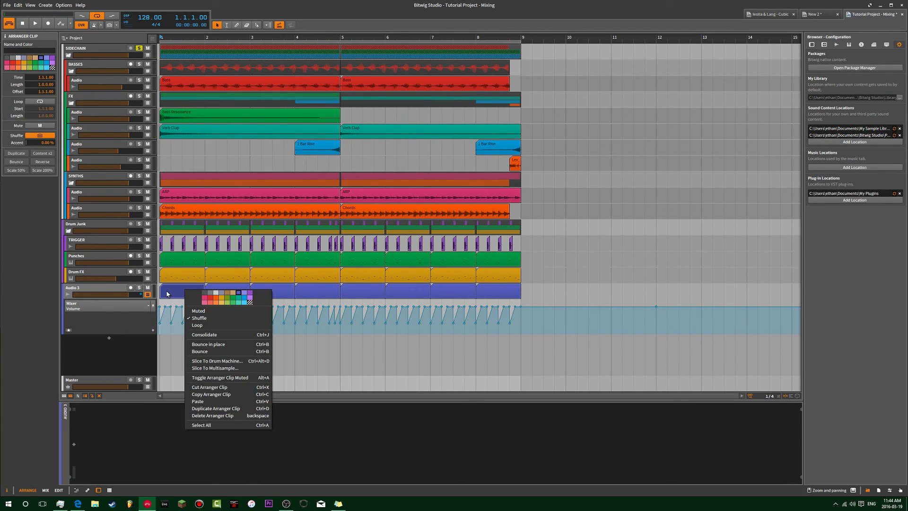
{"action": "left_click", "coordinate": [111, 287]}
{"action": "right_click", "coordinate": [96, 287]}
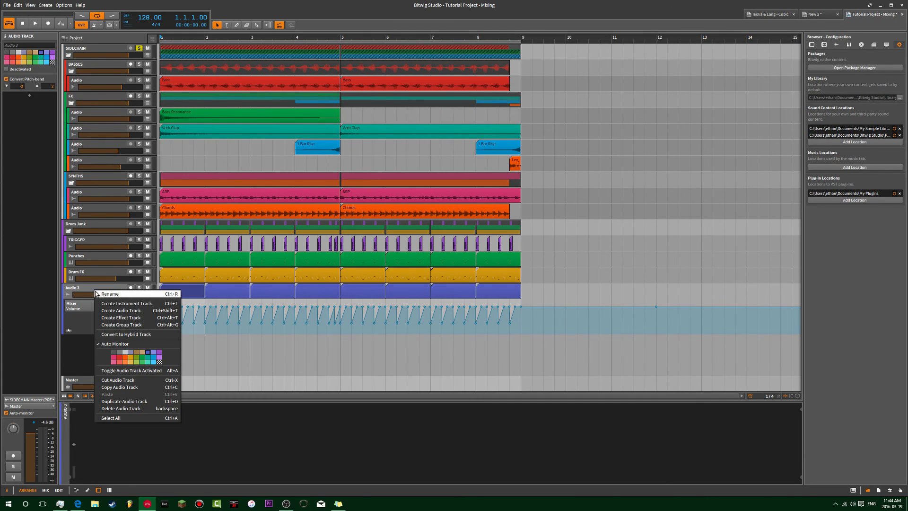
{"action": "left_click", "coordinate": [131, 334]}
{"action": "key", "text": "space"}
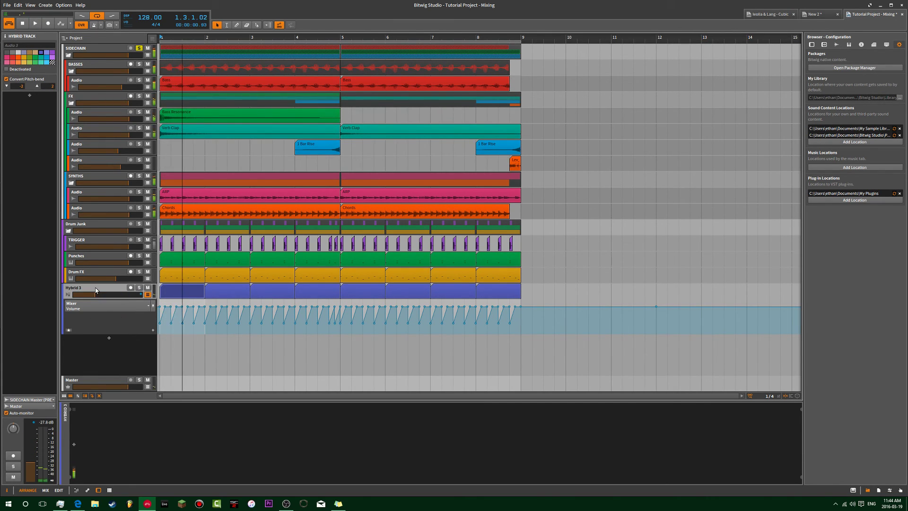
Play the project to check the hybrid track's ducking and examine its clips from bar 8 back to bar 4
{"action": "right_click", "coordinate": [96, 287]}
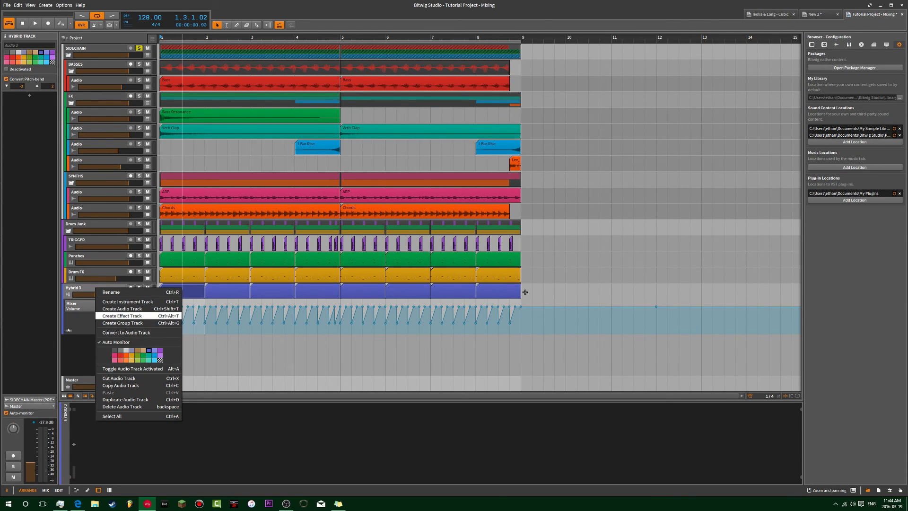
{"action": "left_click", "coordinate": [247, 340]}
{"action": "mouse_move", "coordinate": [171, 307]}
{"action": "key", "text": "space"}
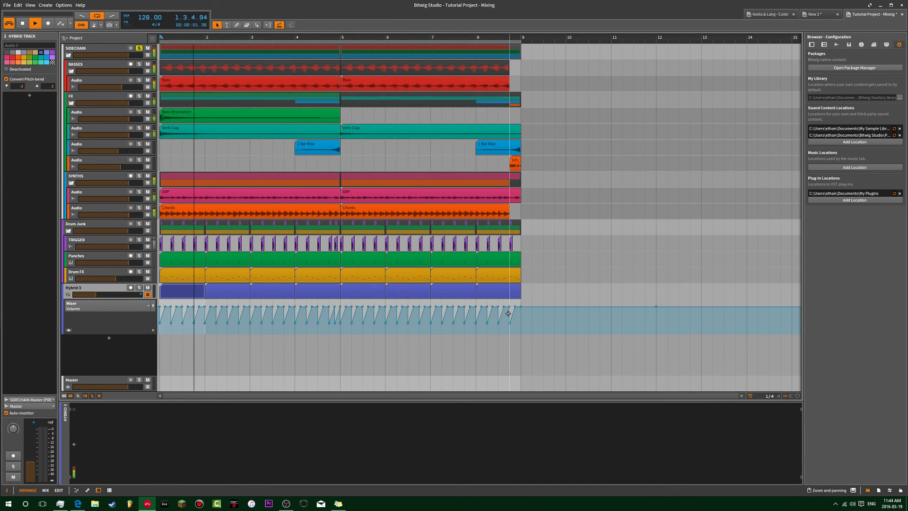
{"action": "key", "text": "space"}
{"action": "left_click", "coordinate": [488, 295]}
{"action": "left_click", "coordinate": [456, 295]}
{"action": "left_click", "coordinate": [407, 296]}
{"action": "left_click", "coordinate": [368, 296]}
{"action": "left_click", "coordinate": [324, 297]}
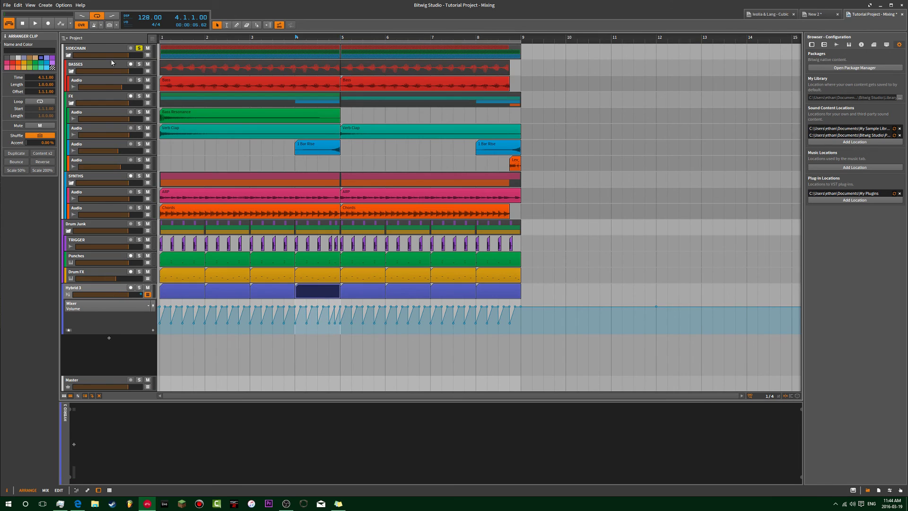
Route the SIDECHAIN group's output to Master and play it from bar 1
{"action": "left_click", "coordinate": [87, 49]}
{"action": "left_click", "coordinate": [33, 406]}
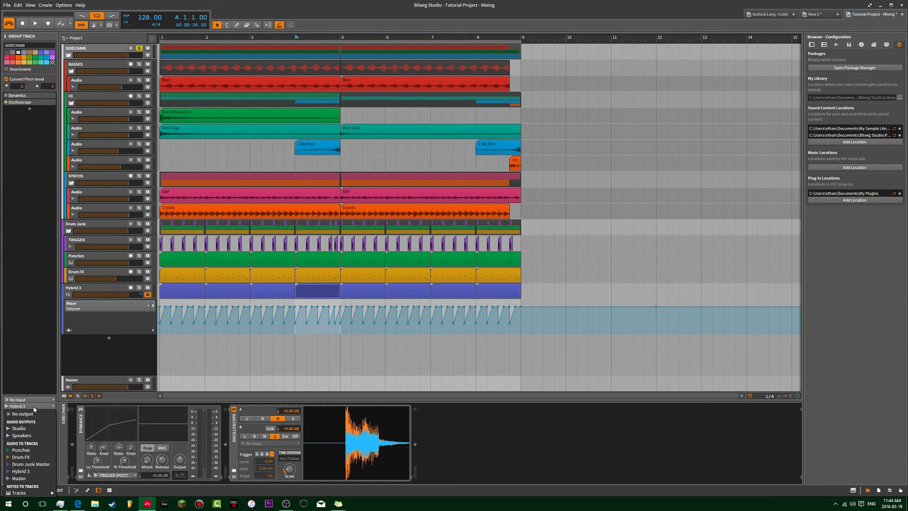
{"action": "left_click", "coordinate": [22, 478]}
{"action": "key", "text": "space"}
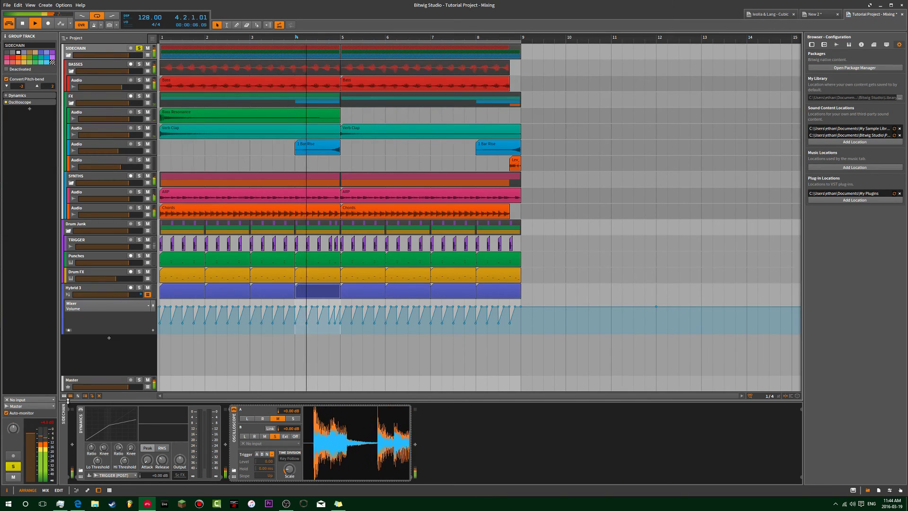
{"action": "left_click", "coordinate": [162, 50]}
{"action": "key", "text": "space"}
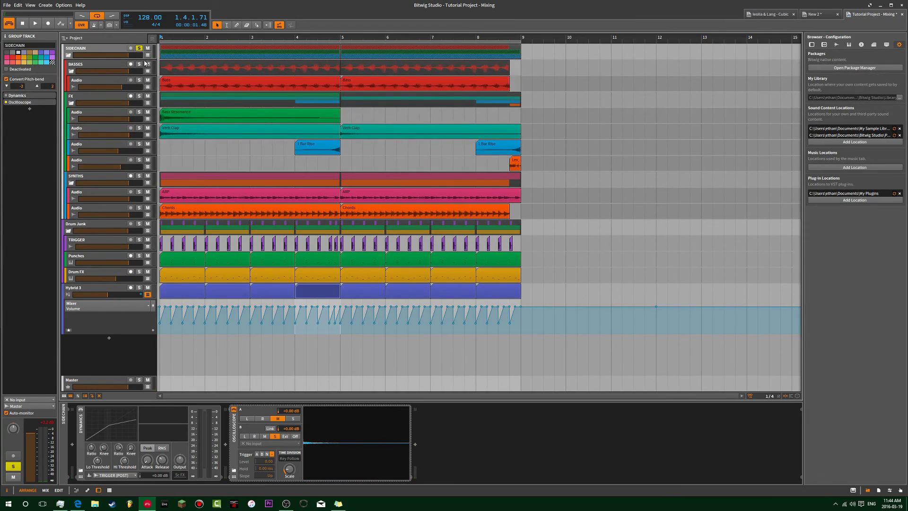
Show the SIDECHAIN group's automation lanes and copy Hybrid 3's bar 1 clip with its volume automation onto the group at bar 1
{"action": "left_click", "coordinate": [148, 56]}
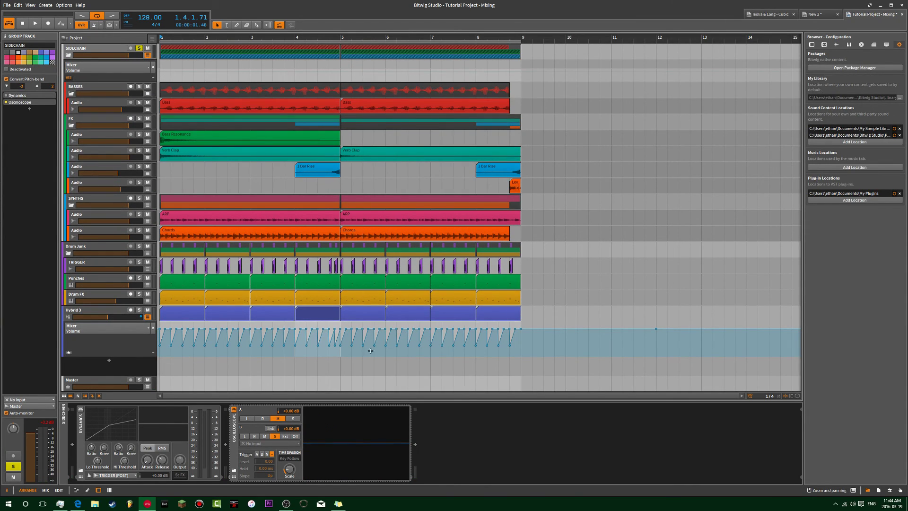
{"action": "left_click", "coordinate": [558, 351]}
{"action": "left_click", "coordinate": [188, 313]}
{"action": "left_click", "coordinate": [224, 312]}
{"action": "left_click", "coordinate": [267, 313]}
{"action": "left_click", "coordinate": [310, 312]}
{"action": "left_click", "coordinate": [187, 315]}
{"action": "left_click", "coordinate": [279, 314]}
{"action": "left_click", "coordinate": [177, 316]}
{"action": "left_click_drag", "start_coordinate": [177, 318], "coordinate": [180, 64]}
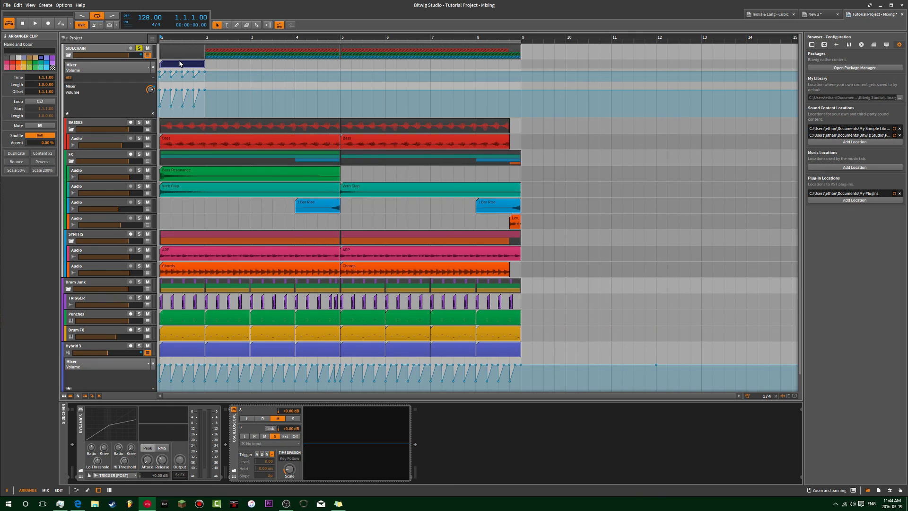
Turn off the SIDECHAIN group's solo and delete its copied bar 1 clip while keeping the automation, checking playback
{"action": "key", "text": "space"}
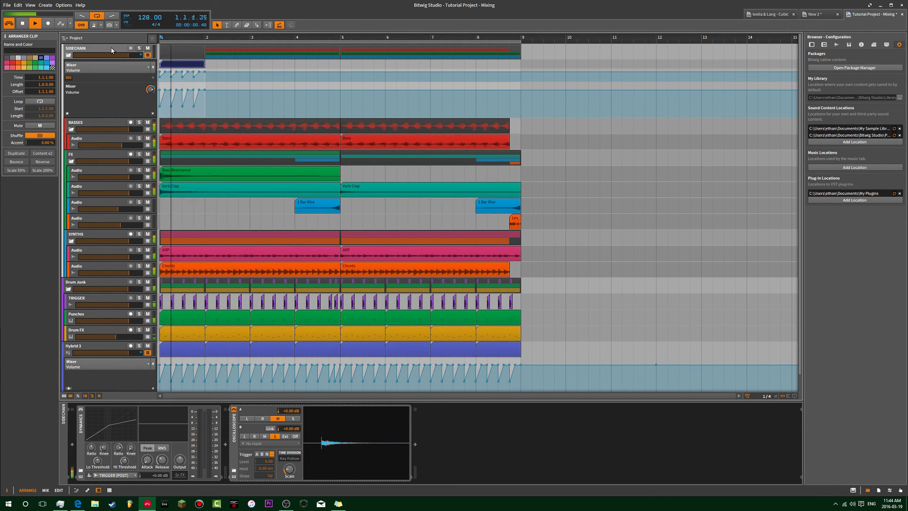
{"action": "left_click", "coordinate": [139, 48]}
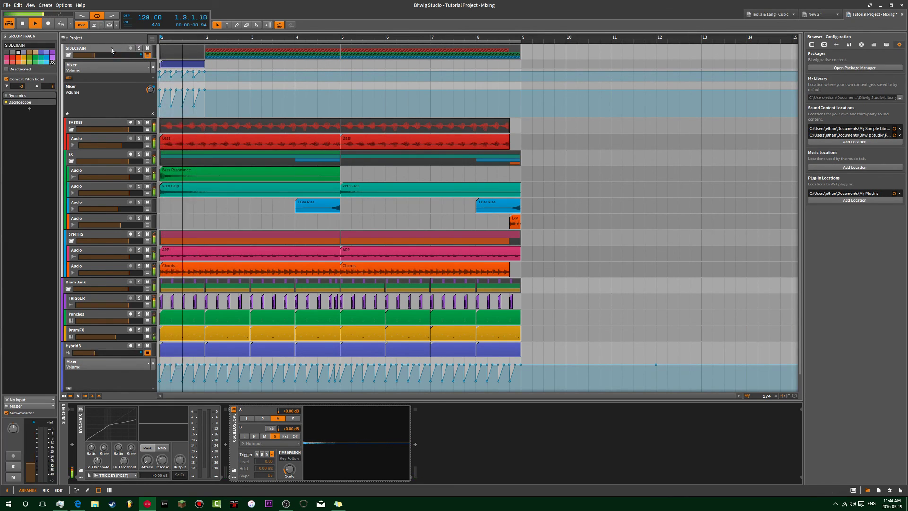
{"action": "left_click", "coordinate": [180, 65]}
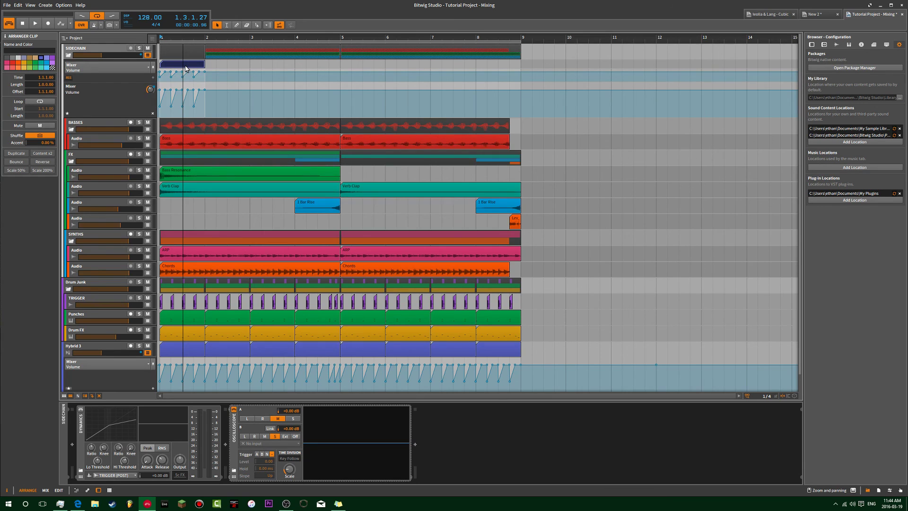
{"action": "left_click", "coordinate": [186, 69]}
{"action": "key", "text": "space"}
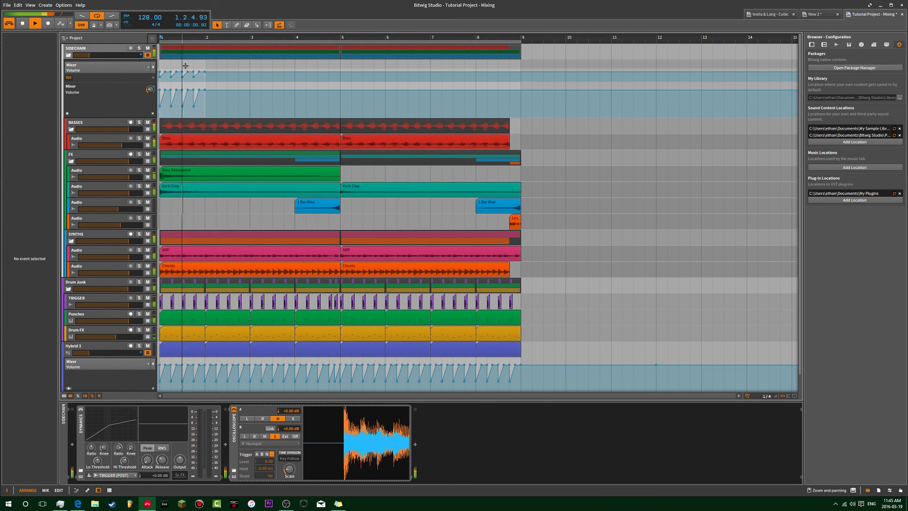
Copy Hybrid 3's clips in bars 2 to 8 with their volume automation onto the SIDECHAIN group, starting at bar 2
{"action": "scroll", "coordinate": [183, 79], "scroll_direction": "down", "scroll_amount": 1}
{"action": "scroll", "coordinate": [243, 211], "scroll_direction": "up", "scroll_amount": 1}
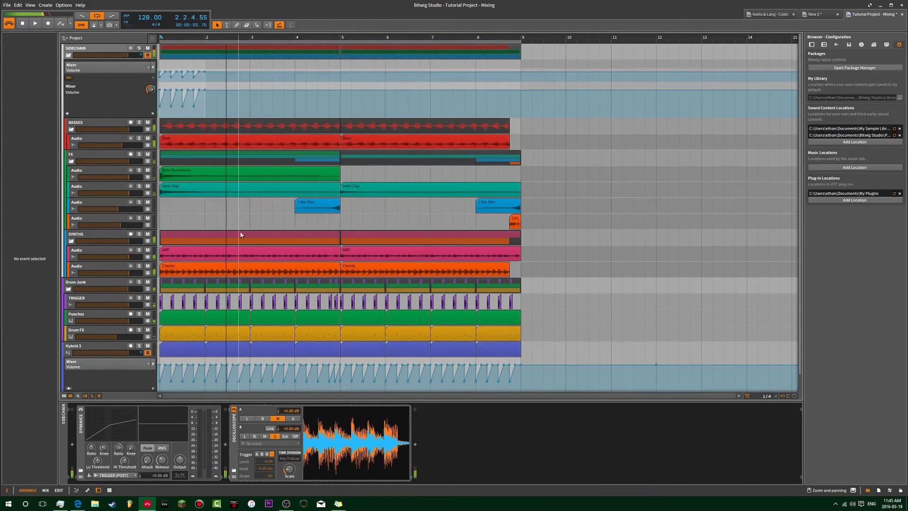
{"action": "left_click_drag", "start_coordinate": [559, 354], "coordinate": [228, 117]}
{"action": "left_click_drag", "start_coordinate": [224, 56], "coordinate": [221, 65]}
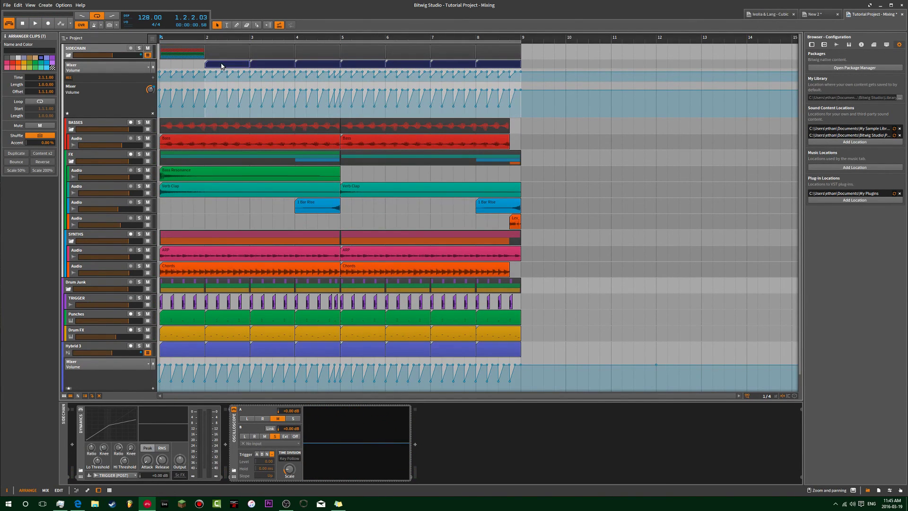
Delete the seven copied clips in bars 2 to 8 of the SIDECHAIN group, keeping the volume automation
{"action": "left_click", "coordinate": [191, 63]}
{"action": "left_click", "coordinate": [499, 66]}
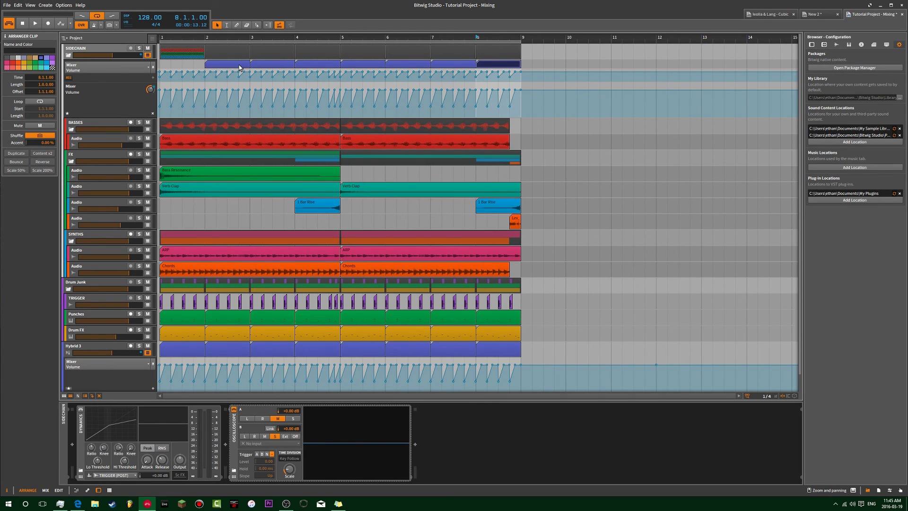
{"action": "key", "text": "Escape"}
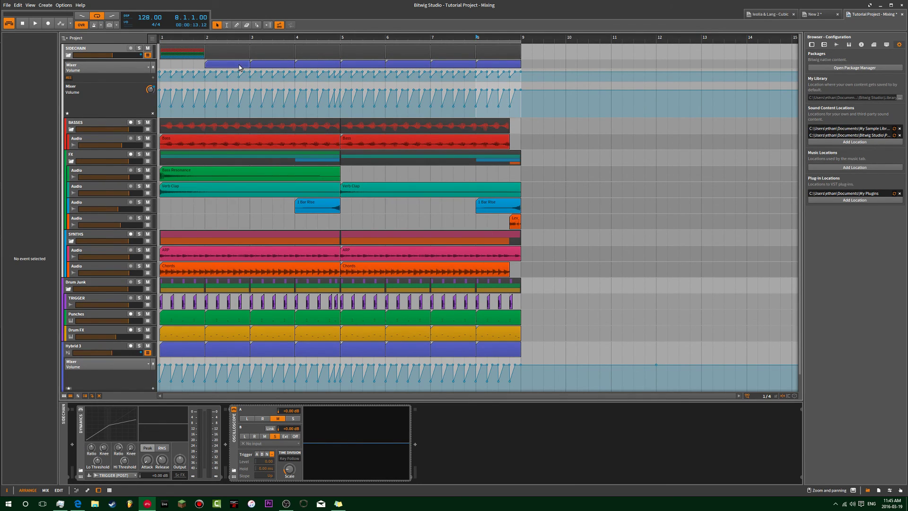
{"action": "left_click", "coordinate": [239, 65]}
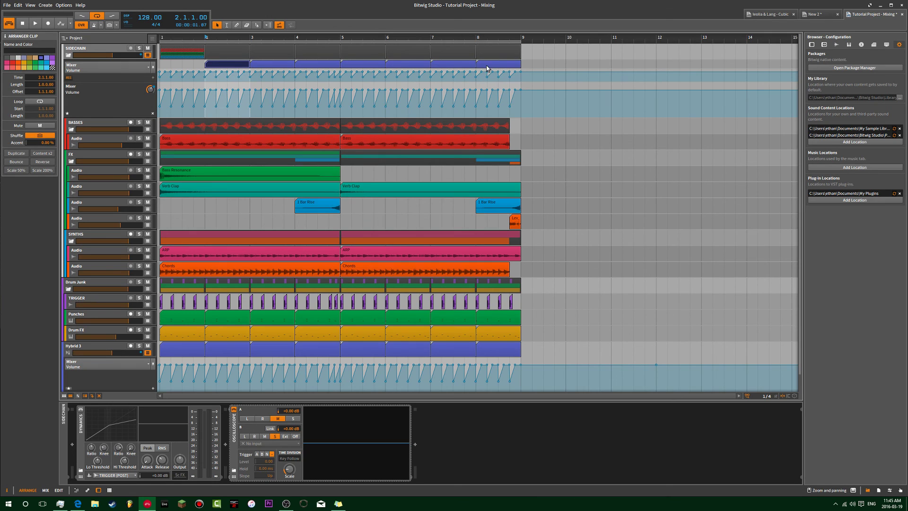
{"action": "key", "text": "Escape"}
{"action": "left_click_drag", "start_coordinate": [489, 66], "coordinate": [234, 63]}
{"action": "key", "text": "Delete"}
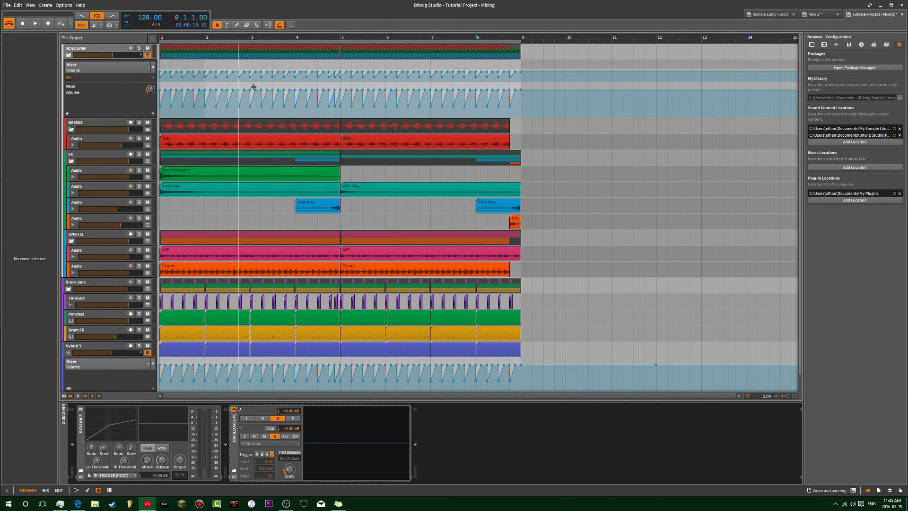
Play the full project from bar 1 to check the SIDECHAIN group's automated ducking
{"action": "scroll", "coordinate": [326, 148], "scroll_direction": "down", "scroll_amount": 3}
{"action": "scroll", "coordinate": [211, 129], "scroll_direction": "up", "scroll_amount": 3}
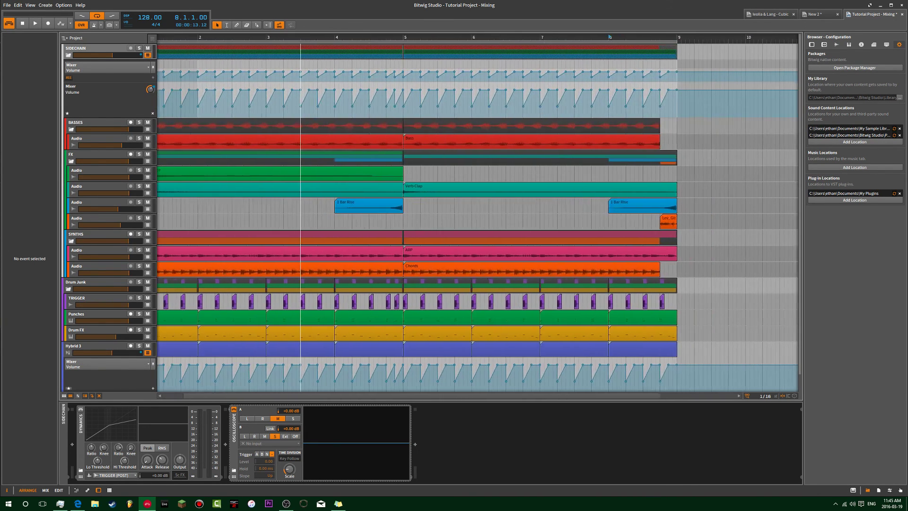
{"action": "key", "text": "space"}
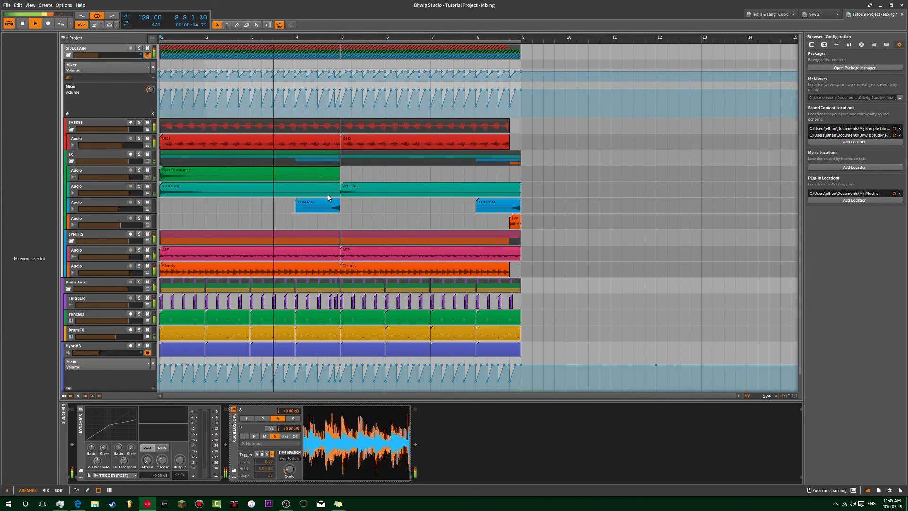
{"action": "key", "text": "space"}
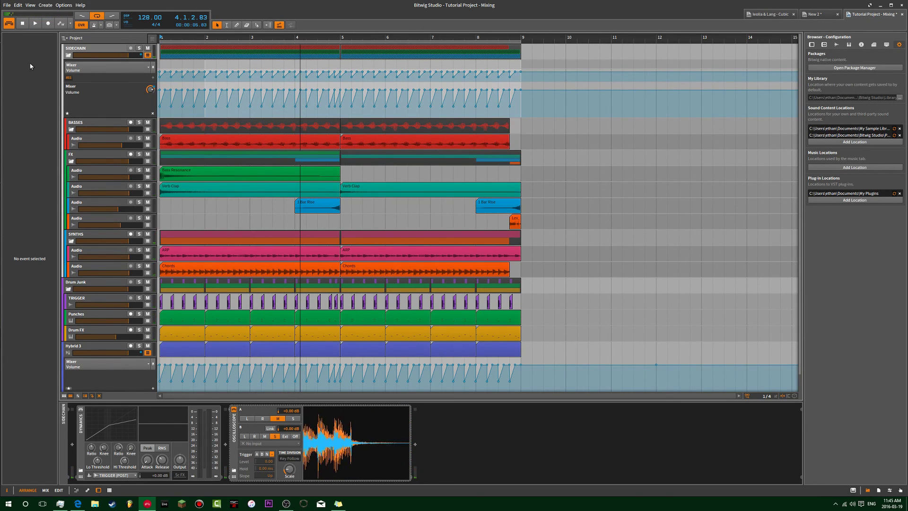
Select the Dynamics device on the SIDECHAIN group
{"action": "left_click", "coordinate": [76, 50]}
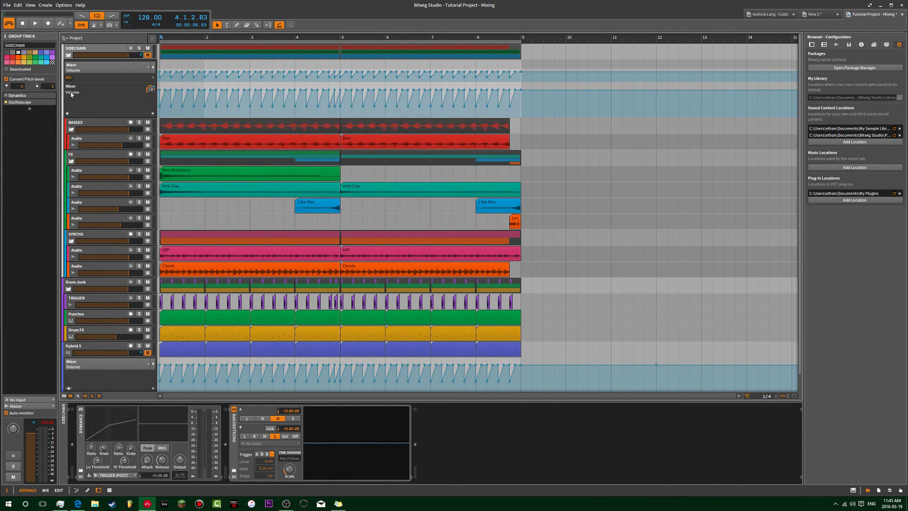
{"action": "left_click", "coordinate": [34, 95]}
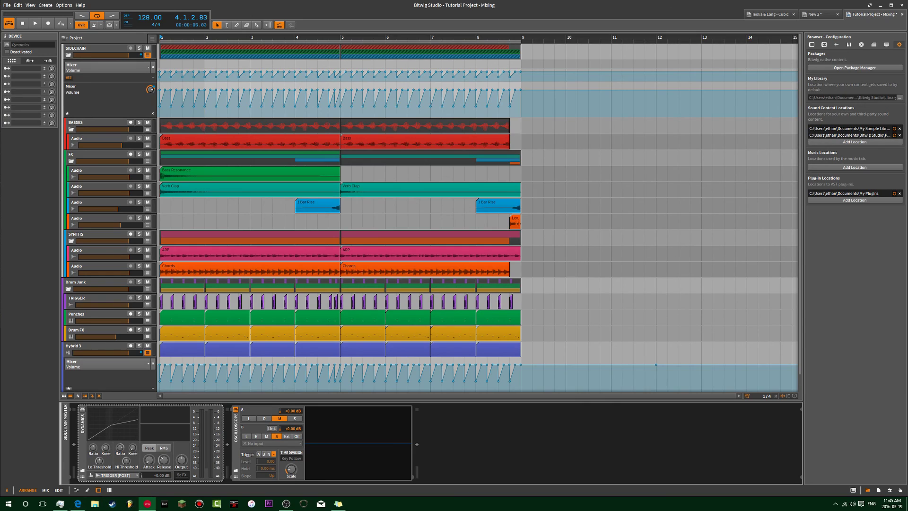